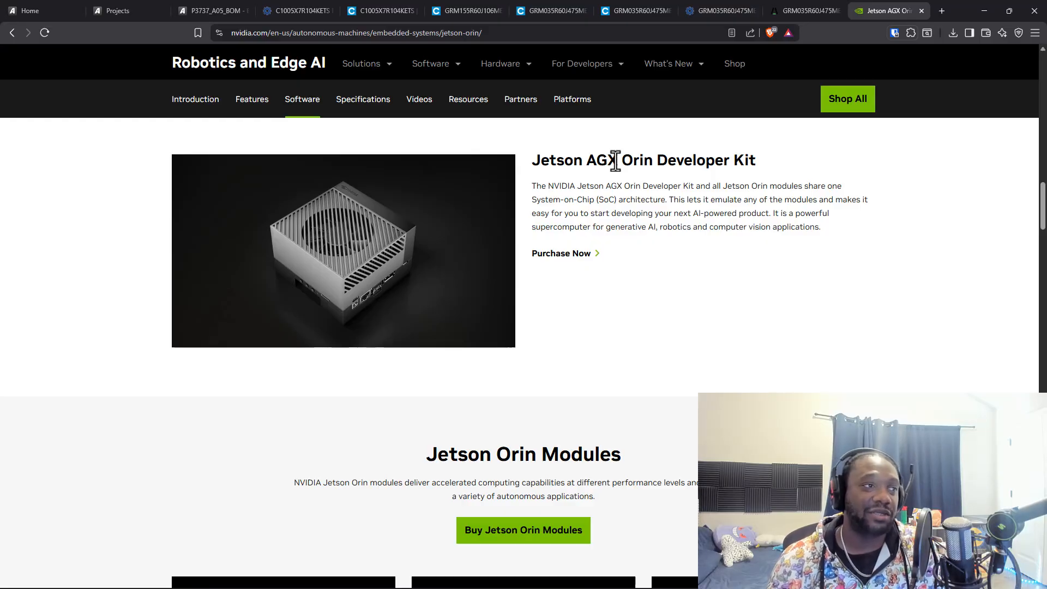
Switch to the P3737_A05_BOM document and close its Download pane to show the full parts table
click(132, 11)
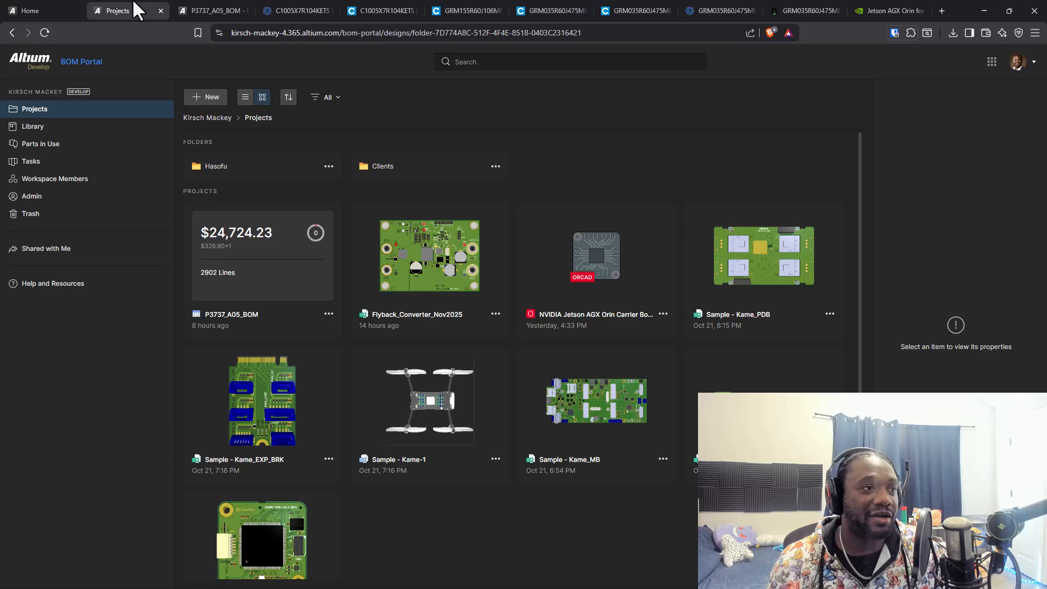
click(221, 9)
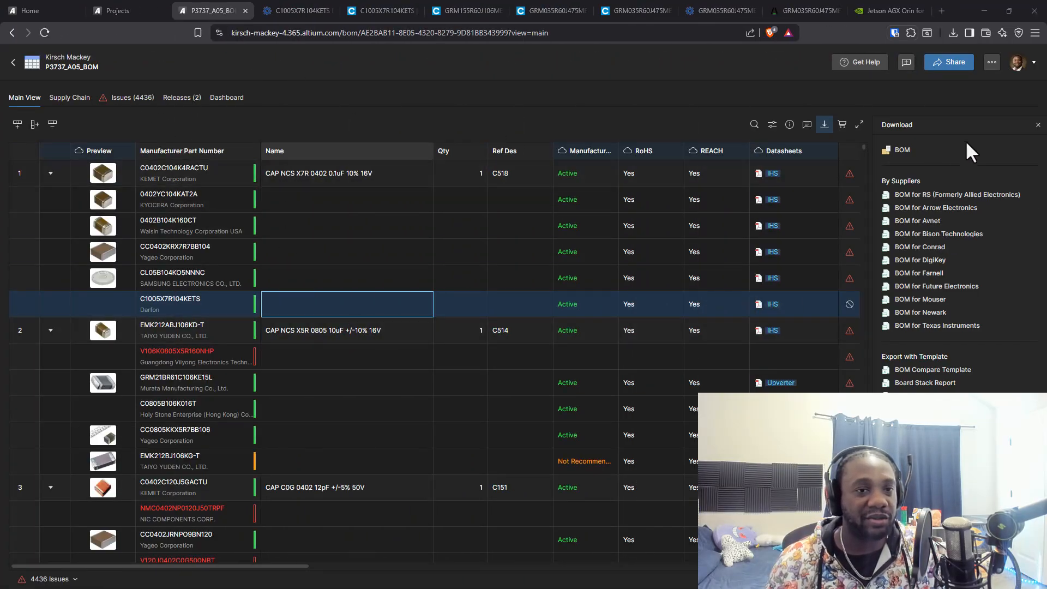
click(1038, 125)
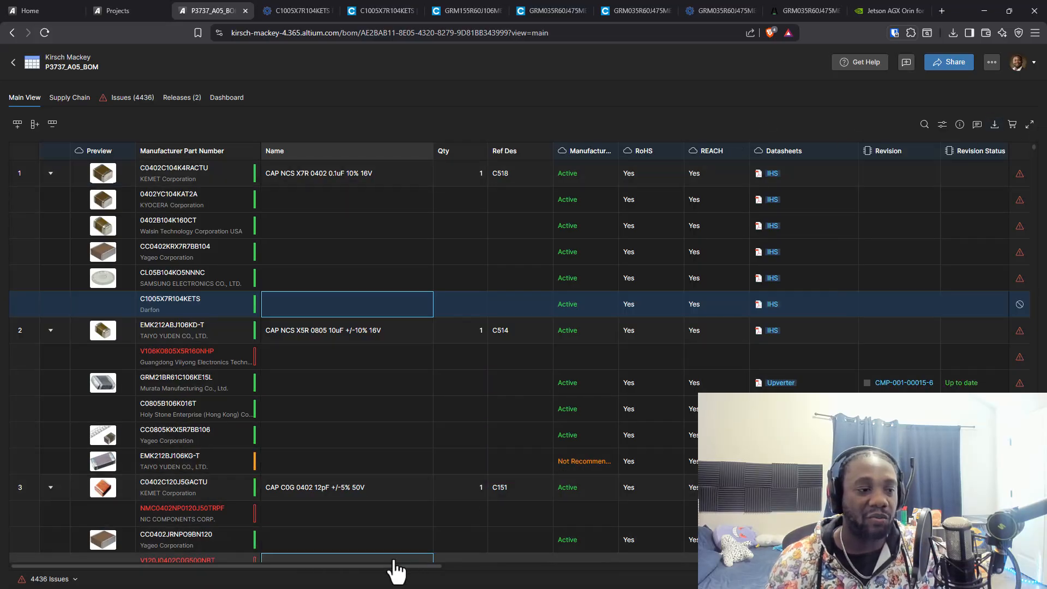
drag(376, 568, 329, 570)
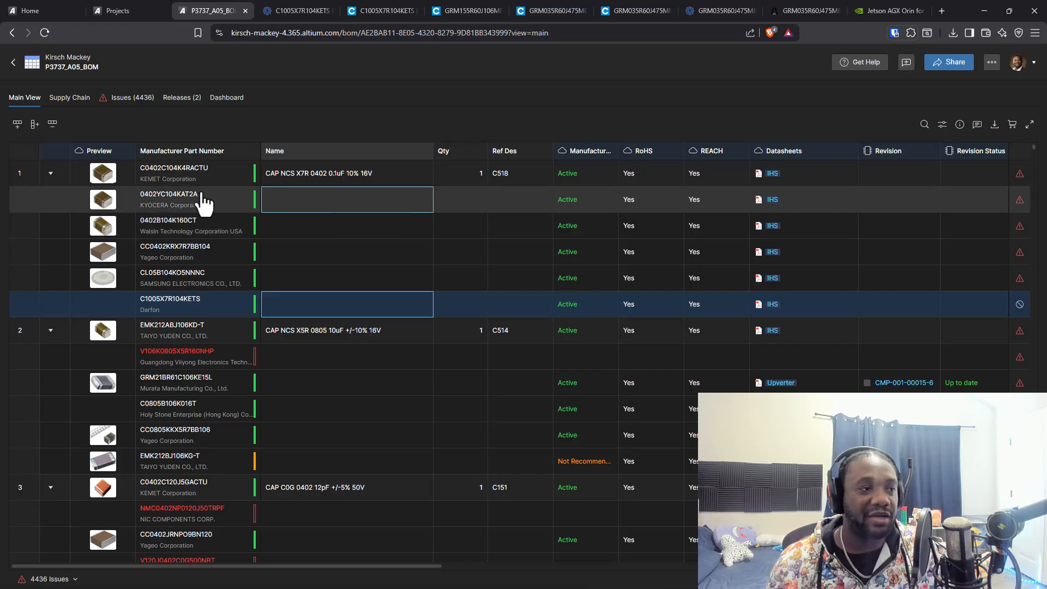
Open the Octopart page for the suggested KYOCERA AVX 0402YC104KAT2A capacitor and expand its full distributor list
double_click(182, 203)
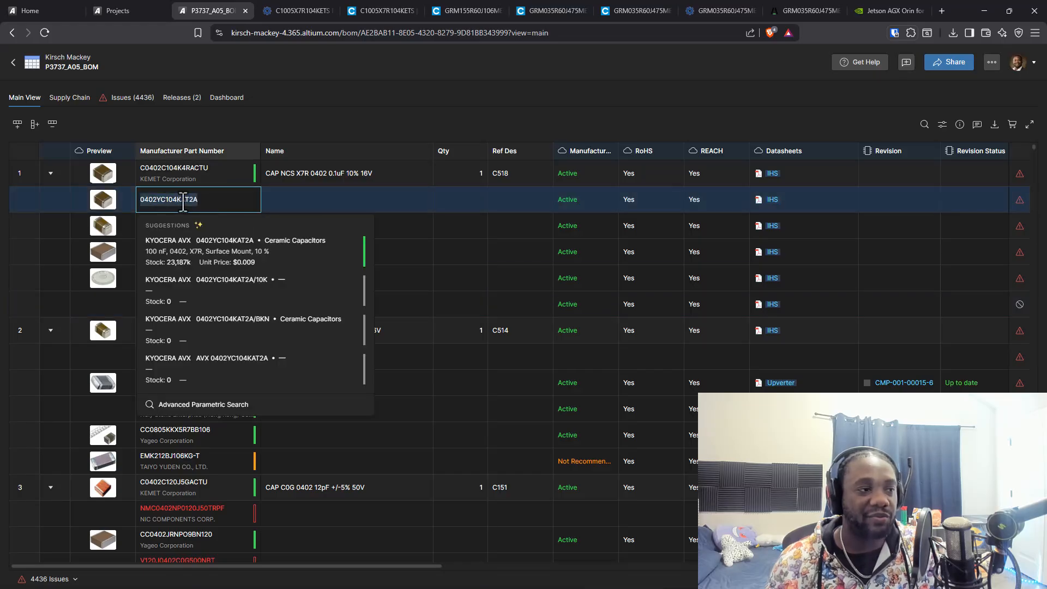
click(353, 251)
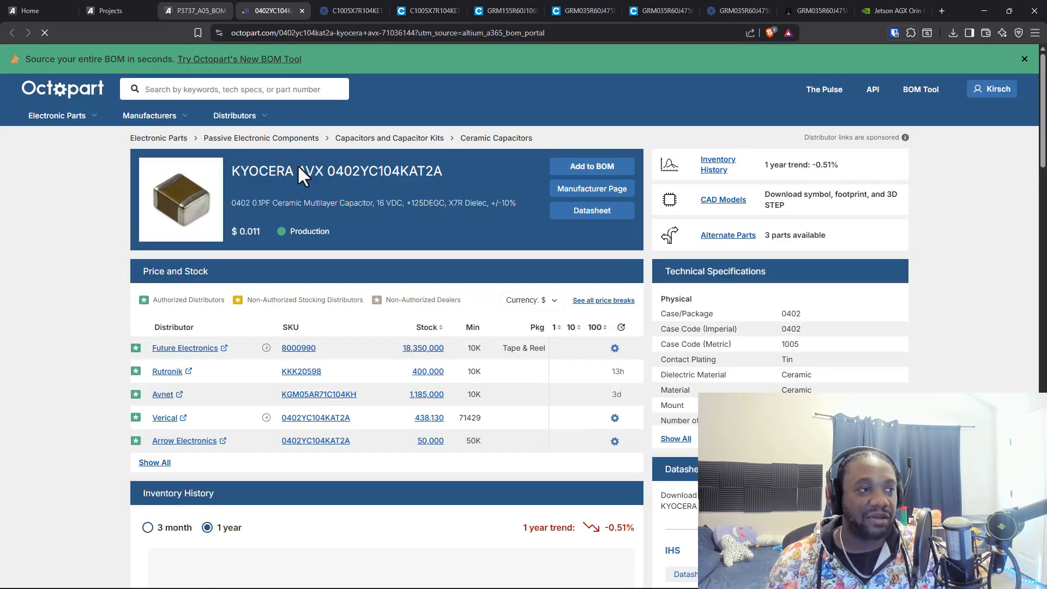
click(196, 11)
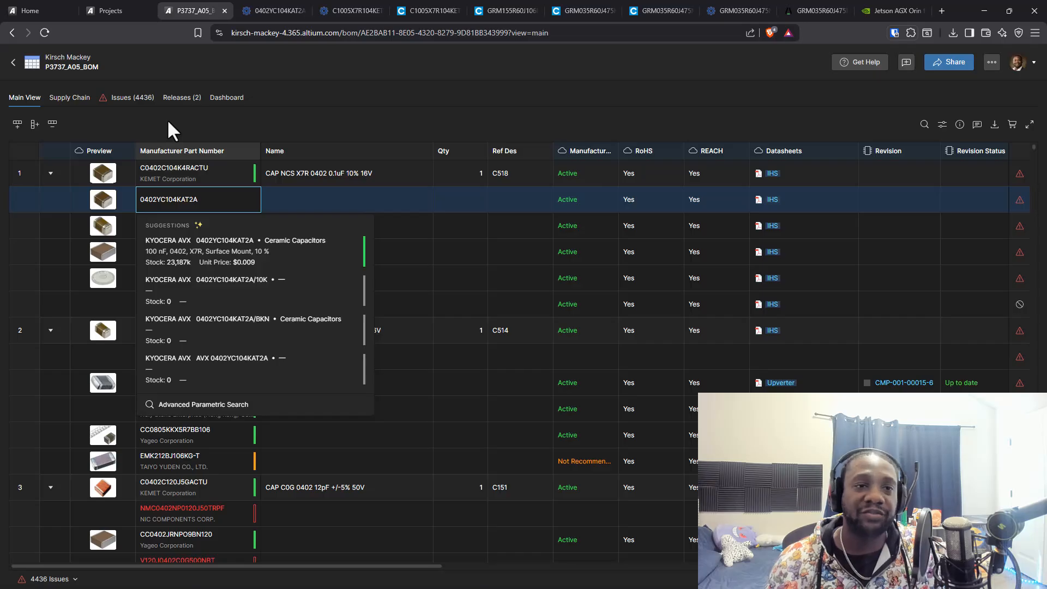
click(254, 11)
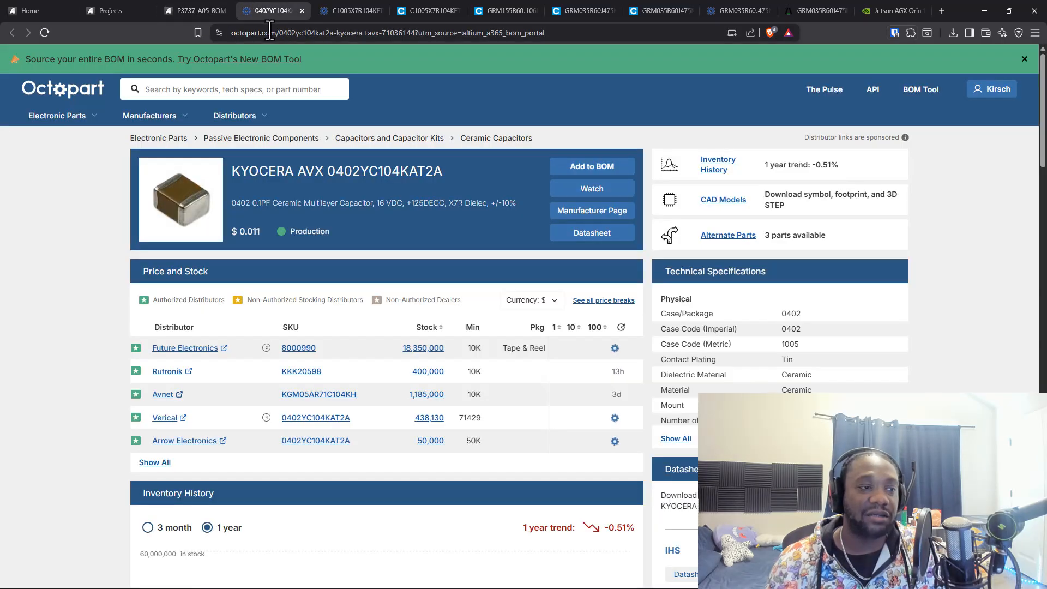
click(197, 11)
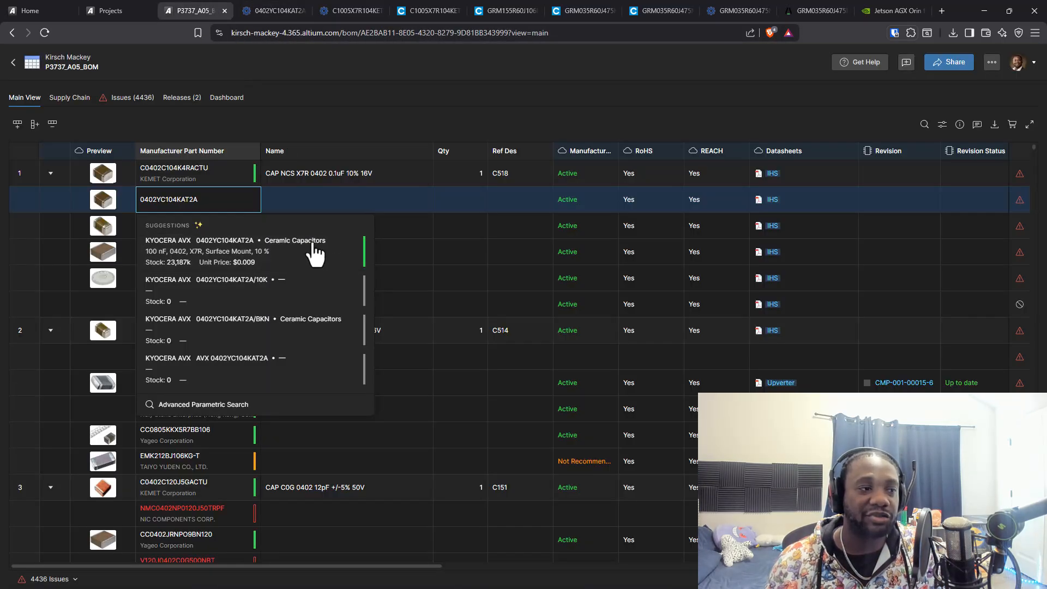
click(289, 11)
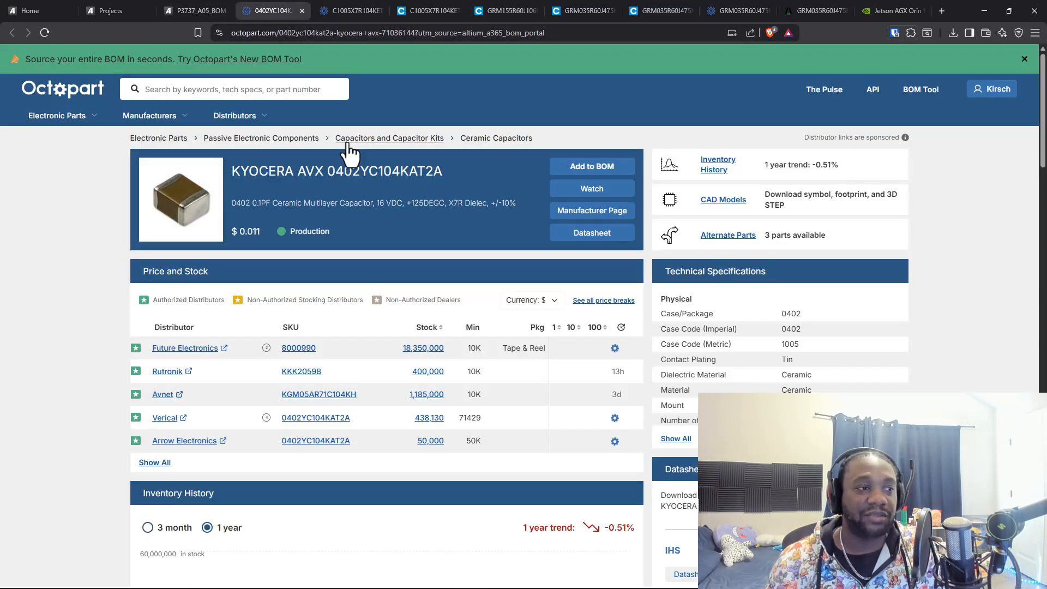
click(207, 4)
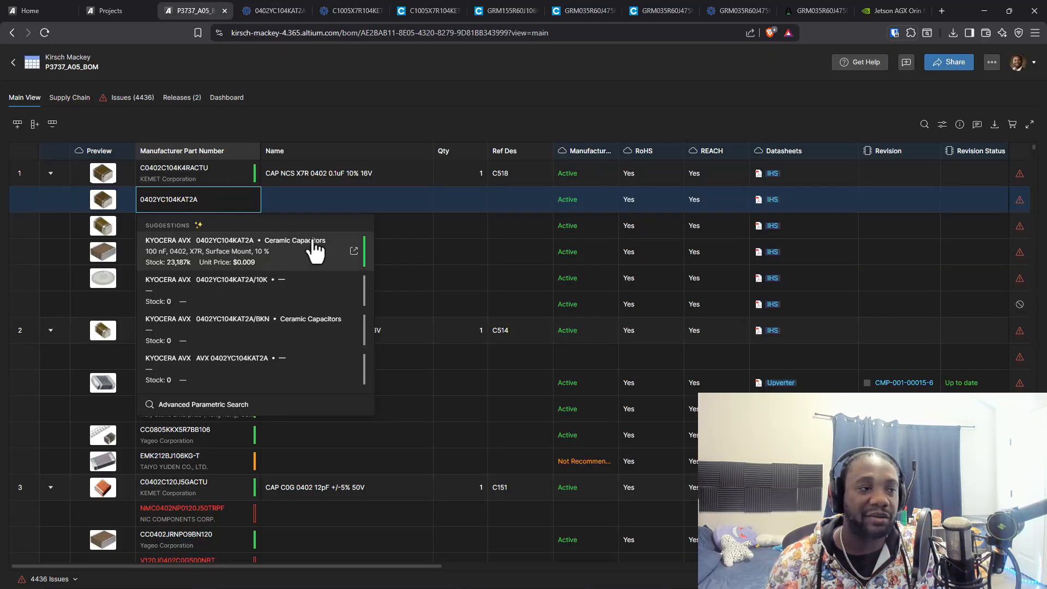
click(278, 11)
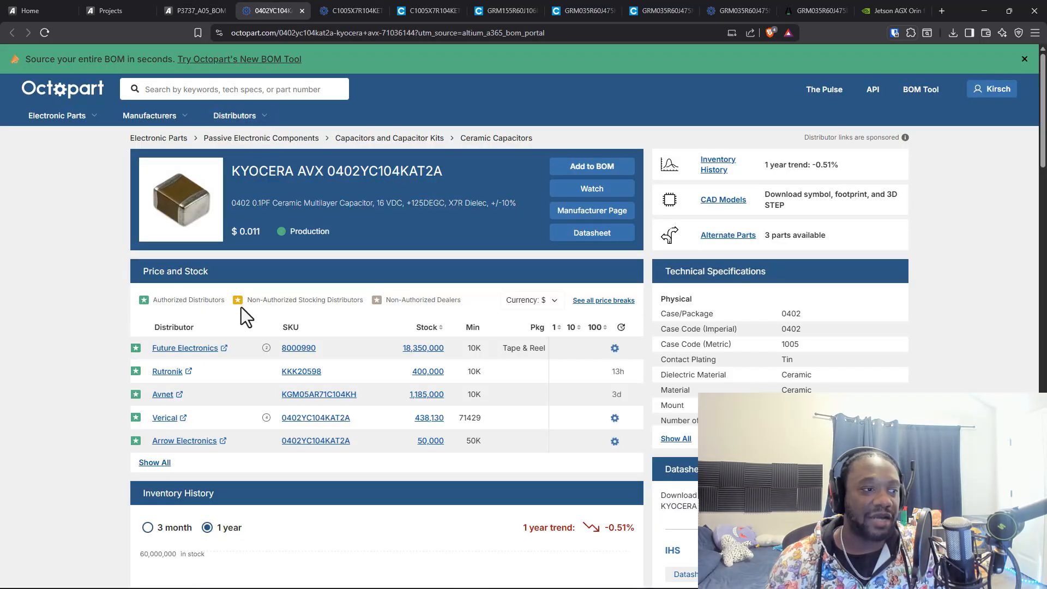
click(155, 463)
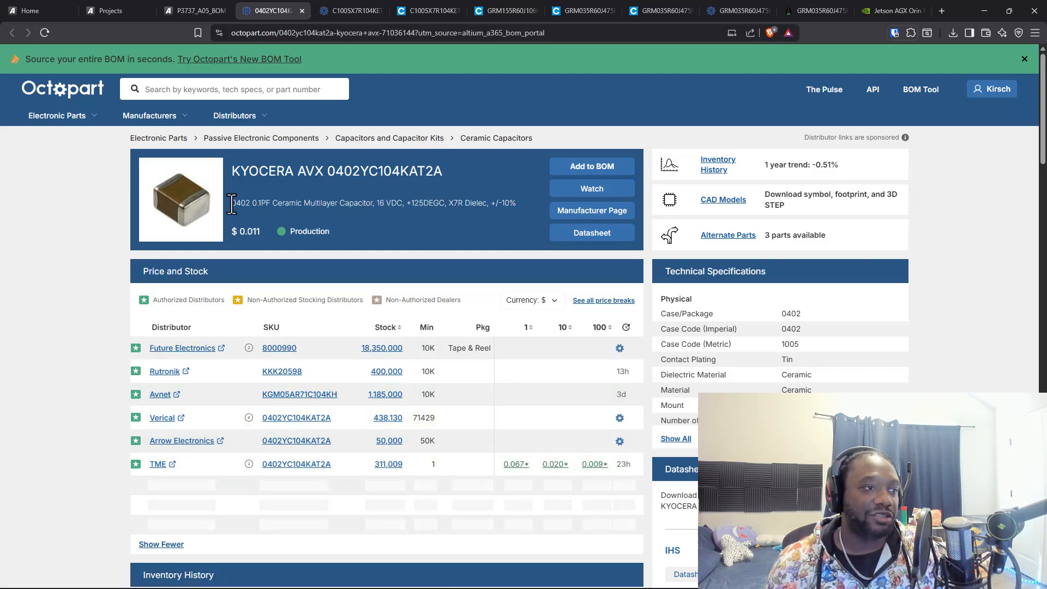
Copy the capacitor's description from Octopart into the Name cell of the 0402YC104KAT2A row in the BOM
drag(231, 205, 515, 203)
key(ctrl+c)
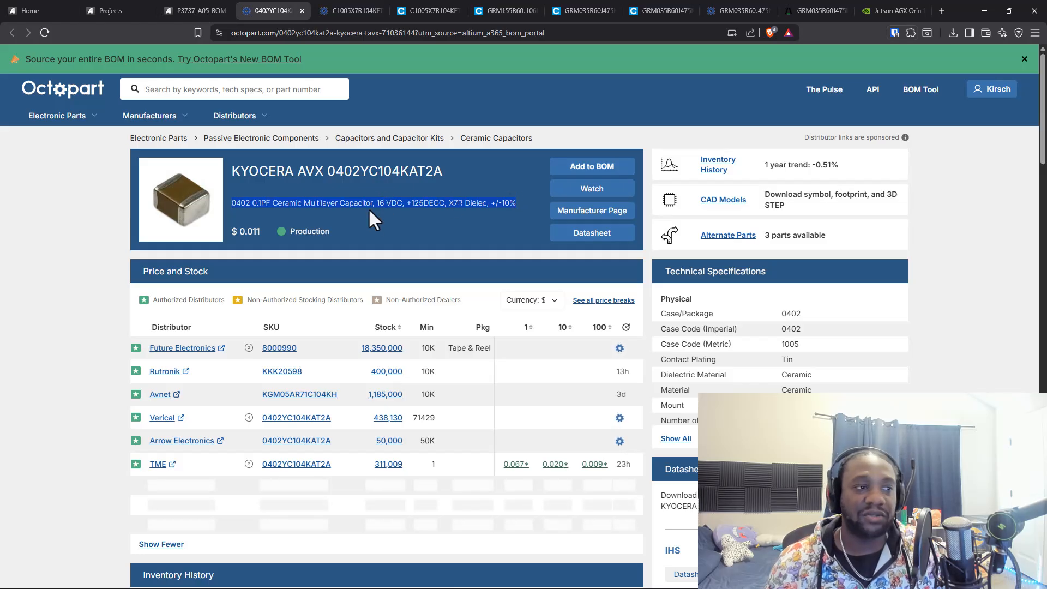
click(194, 11)
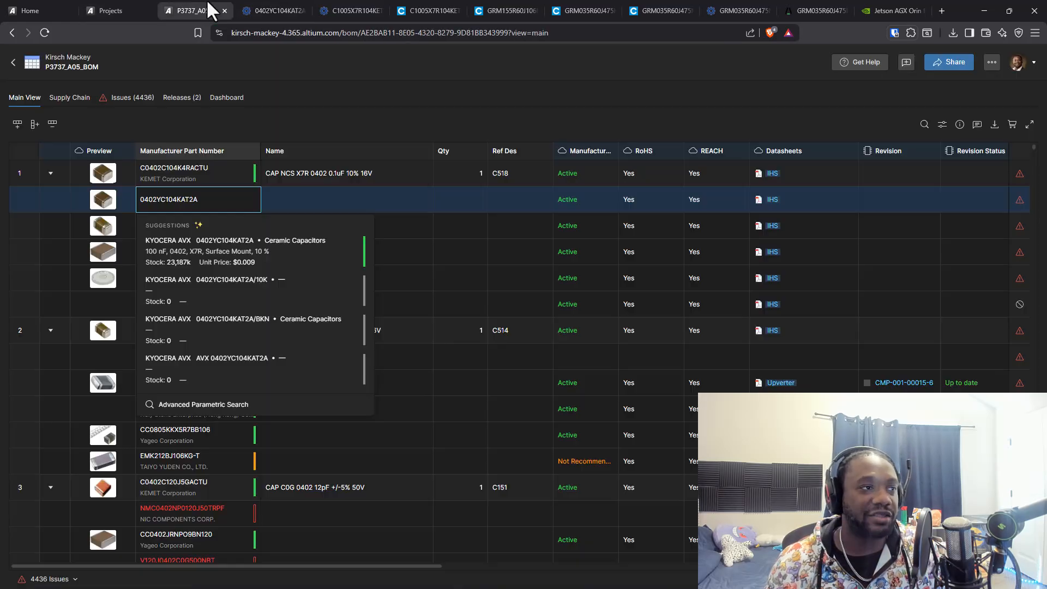
click(334, 210)
key(ctrl+v)
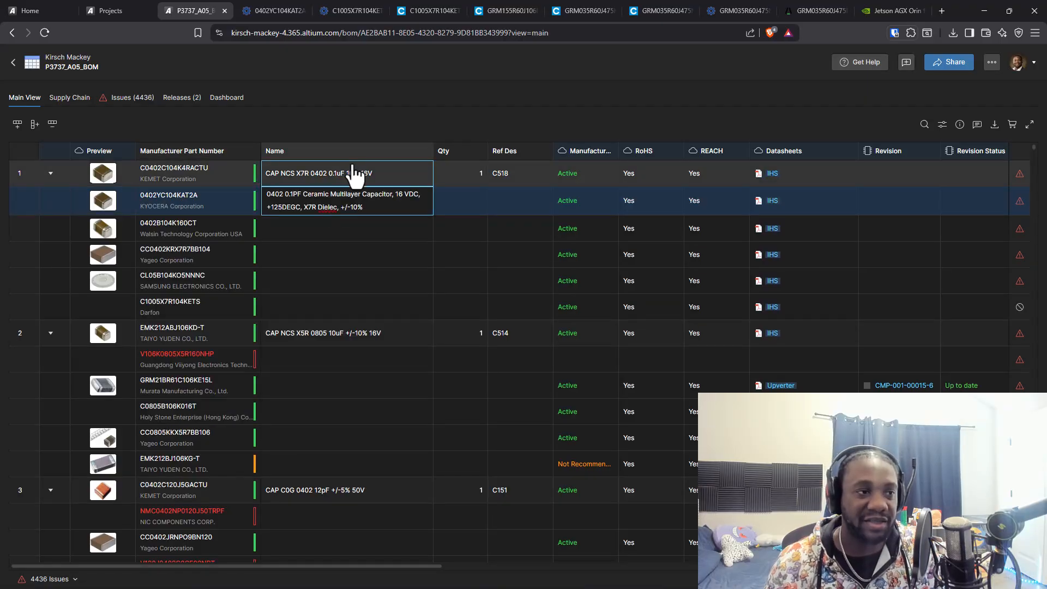
key(Return)
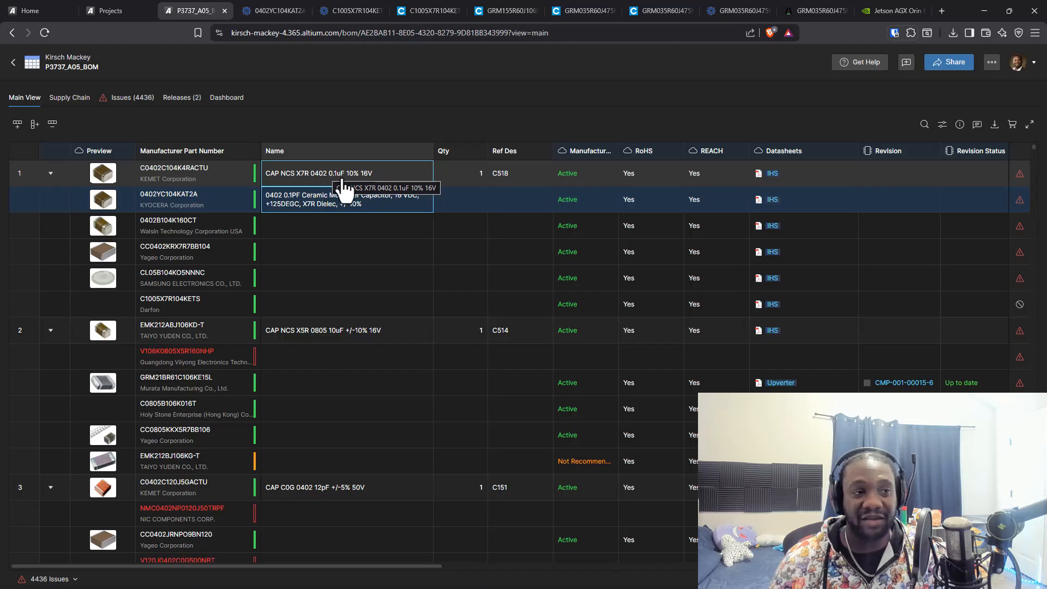
Prefix the 0402YC104KAT2A row's name with "CAP CER X7R"
double_click(299, 212)
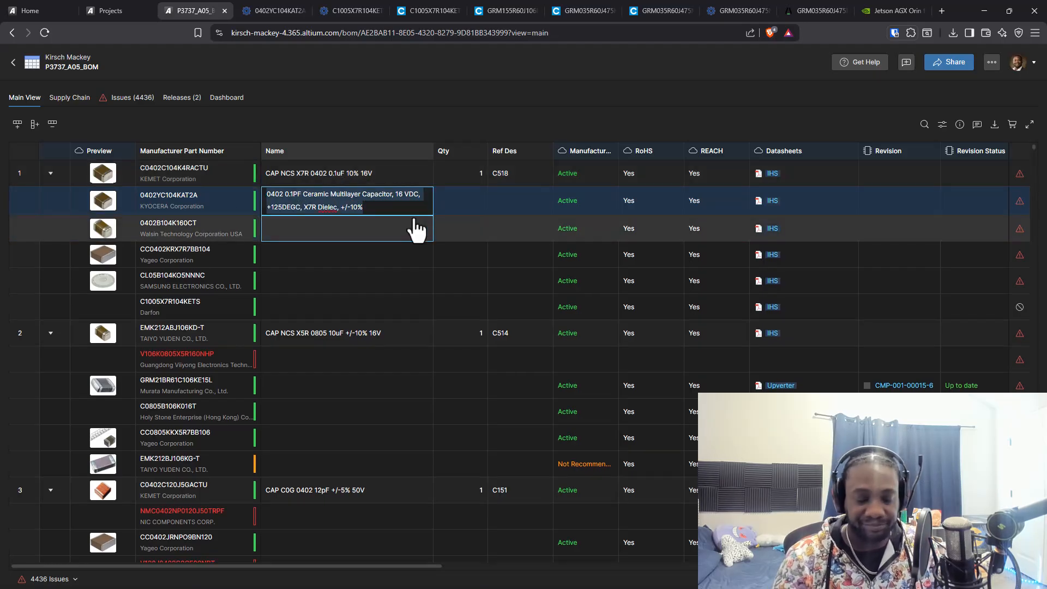
key(Left)
text(CAP )
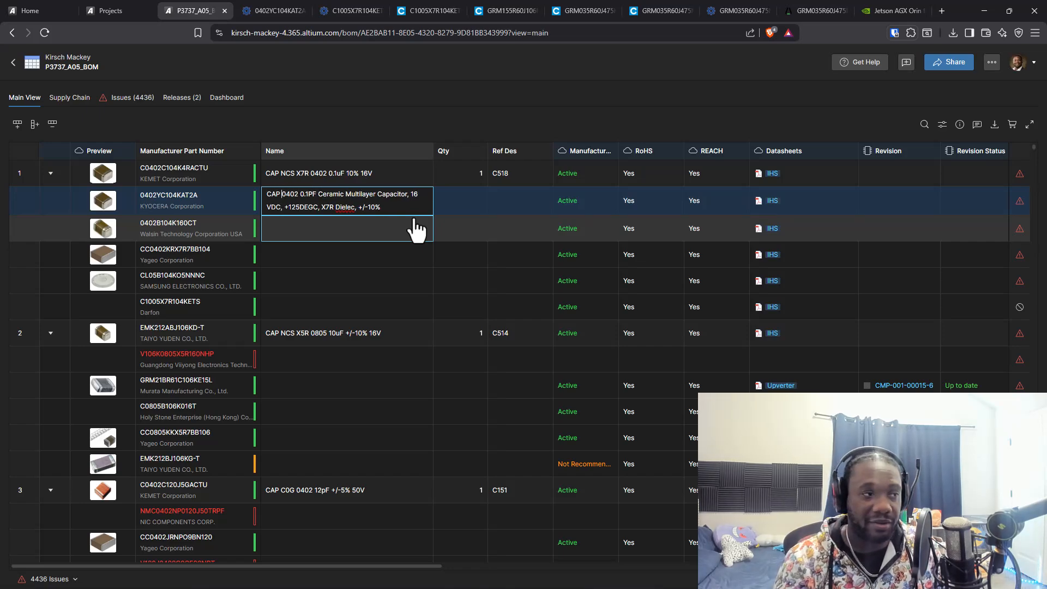
text(MLCC)
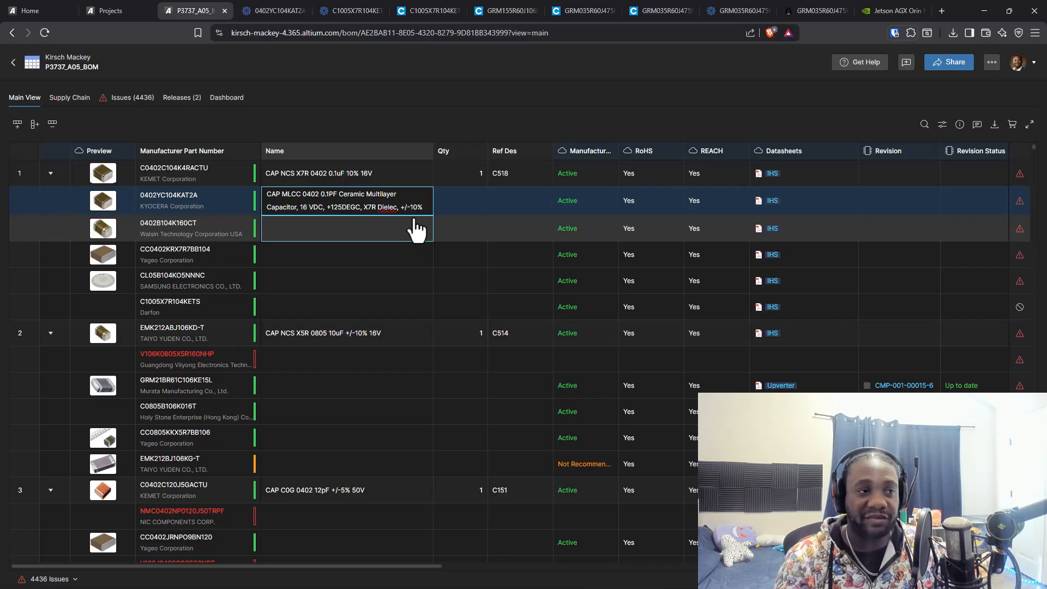
key(BackSpace)
key(BackSpace)
key(BackSpace)
key(BackSpace)
key(BackSpace)
text(CER)
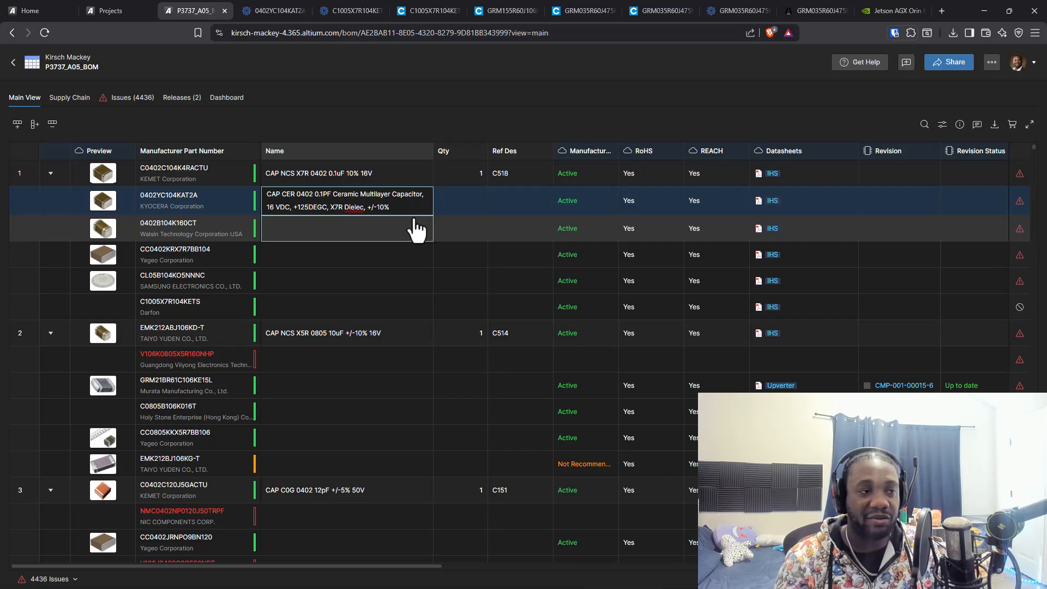
text( X7R)
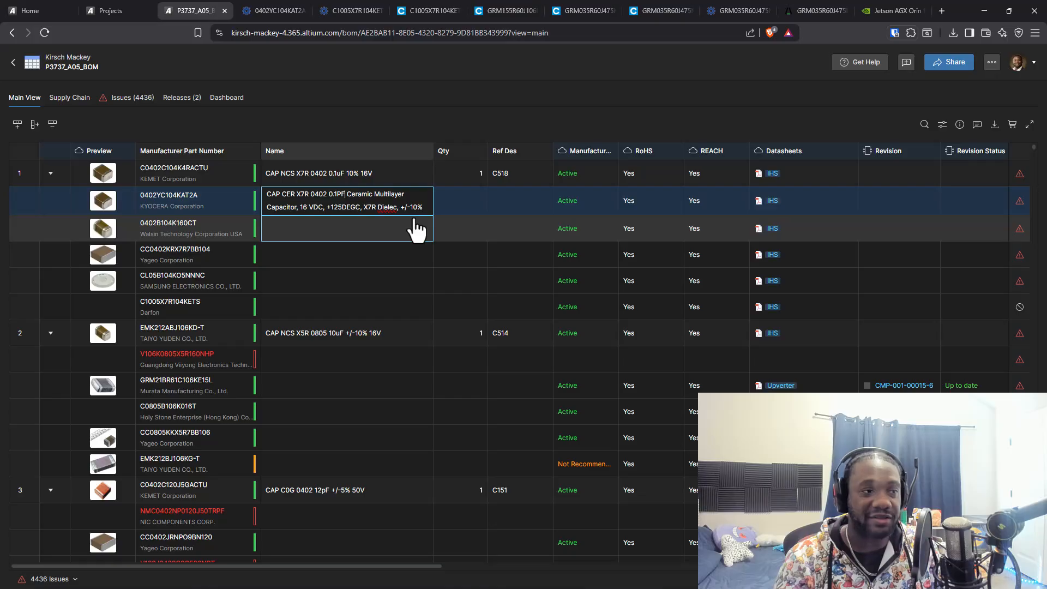
key(BackSpace)
text(p)
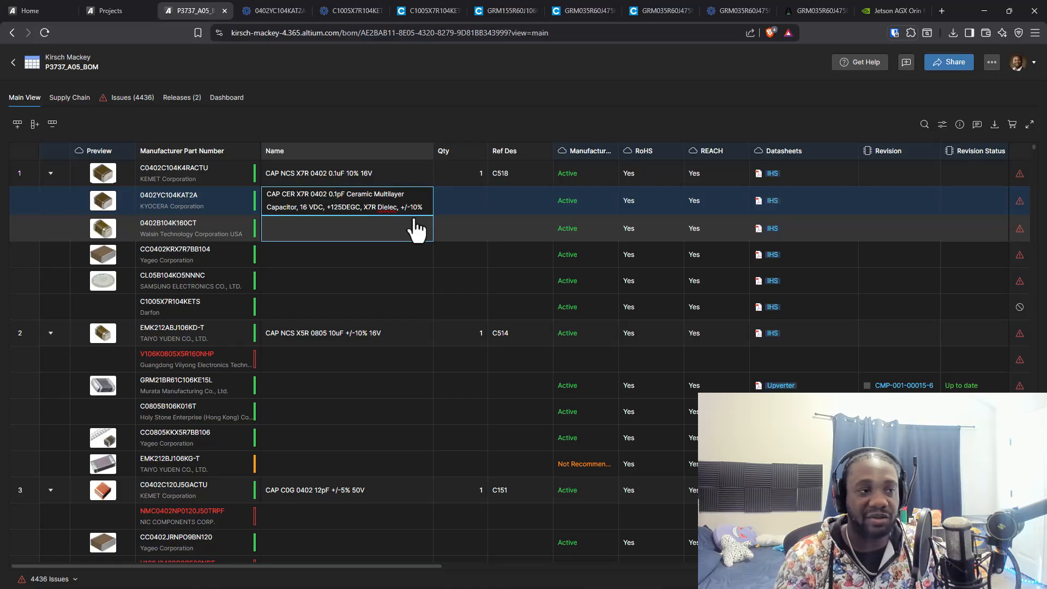
key(BackSpace)
text(P)
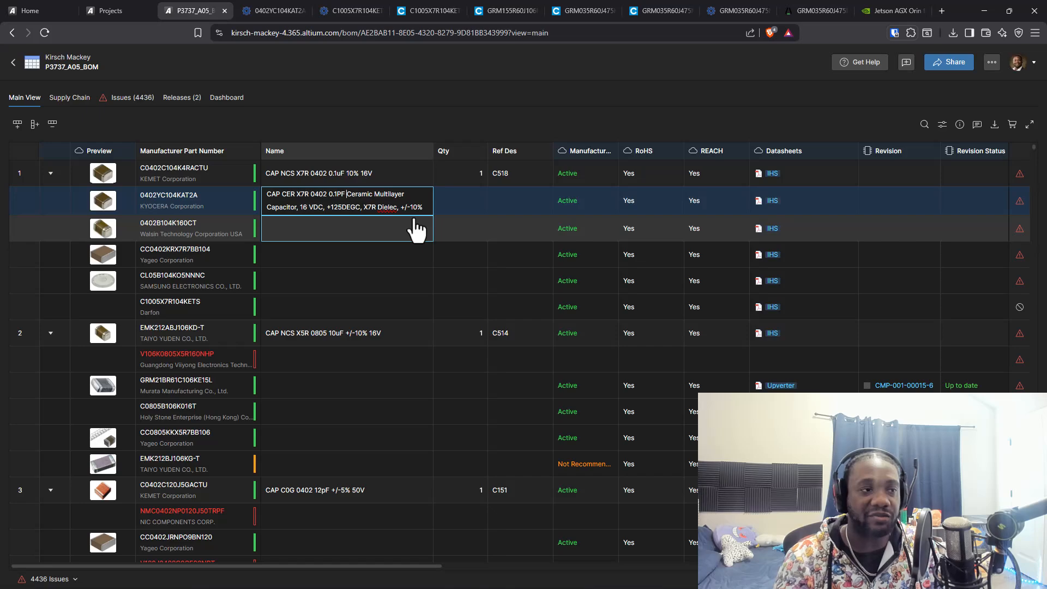
Replace "Ceramic Multilayer Capacitor," in the 0402YC104KAT2A row's name with "10%"
key(Delete)
key(Delete)
key(Delete)
key(Delete)
key(Delete)
key(Delete)
key(Delete)
key(Delete)
key(Delete)
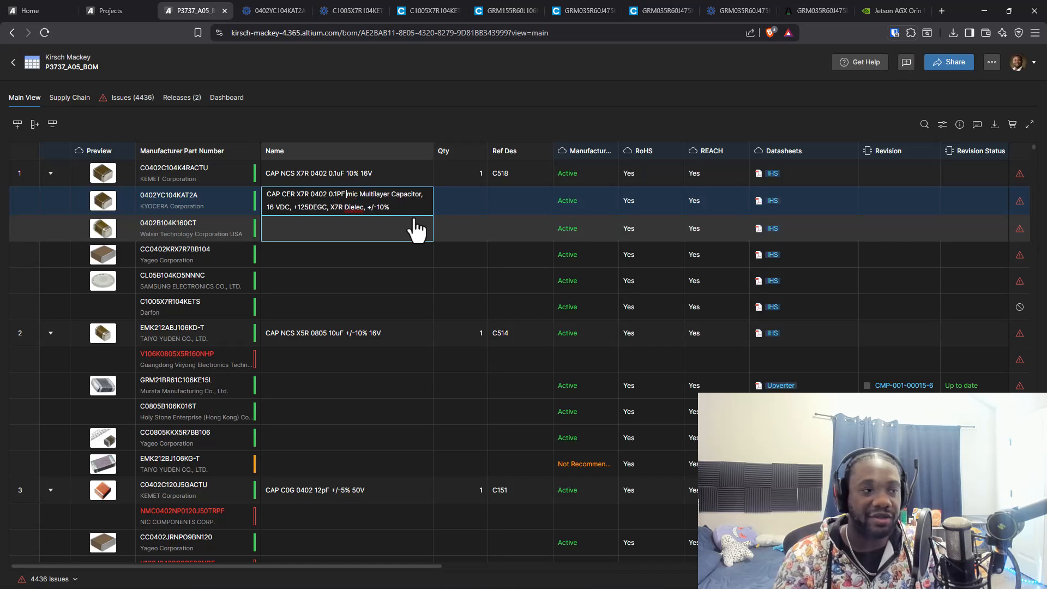
key(Delete)
key(Delete)
key(Delete)
key(Delete)
key(Delete)
key(Delete)
key(Delete)
key(Delete)
key(Delete)
key(Delete)
key(Delete)
key(Delete)
key(Delete)
key(Delete)
key(Delete)
key(Delete)
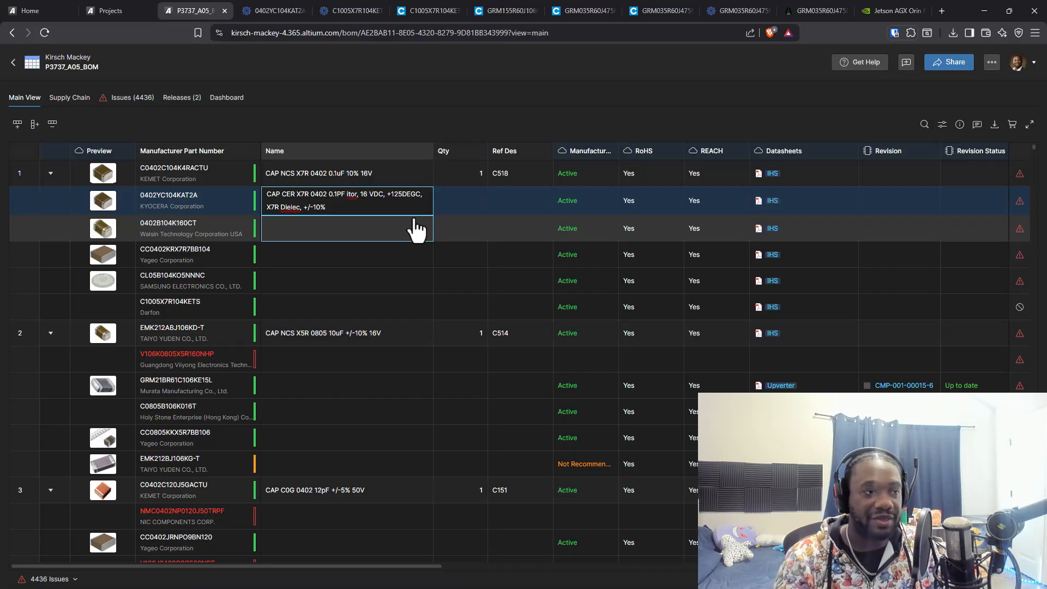
text(10%)
key(Delete)
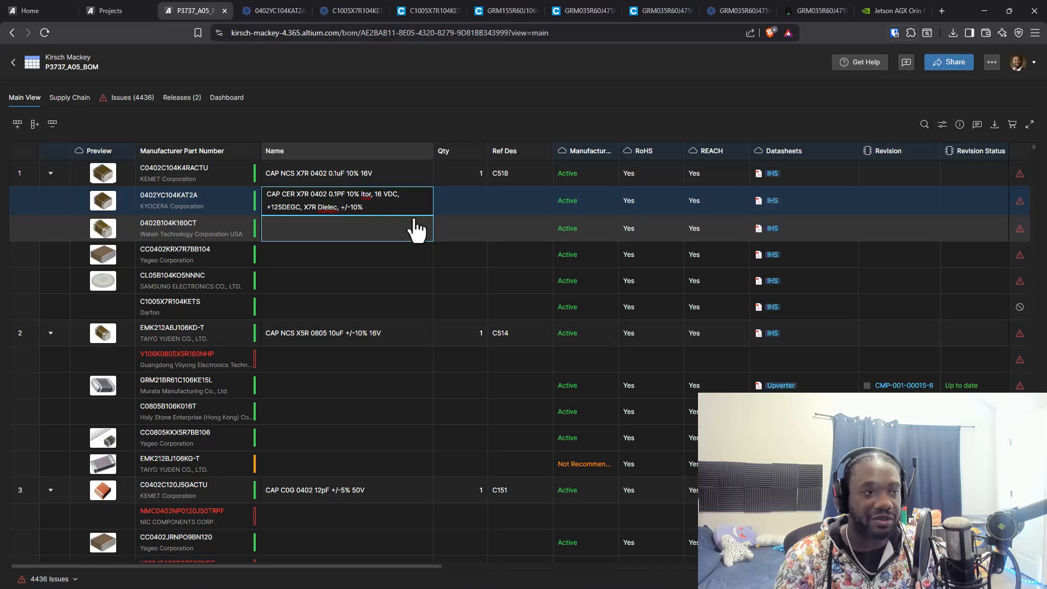
key(Delete)
key(Delete)
key(Delete)
key(Delete)
key(Delete)
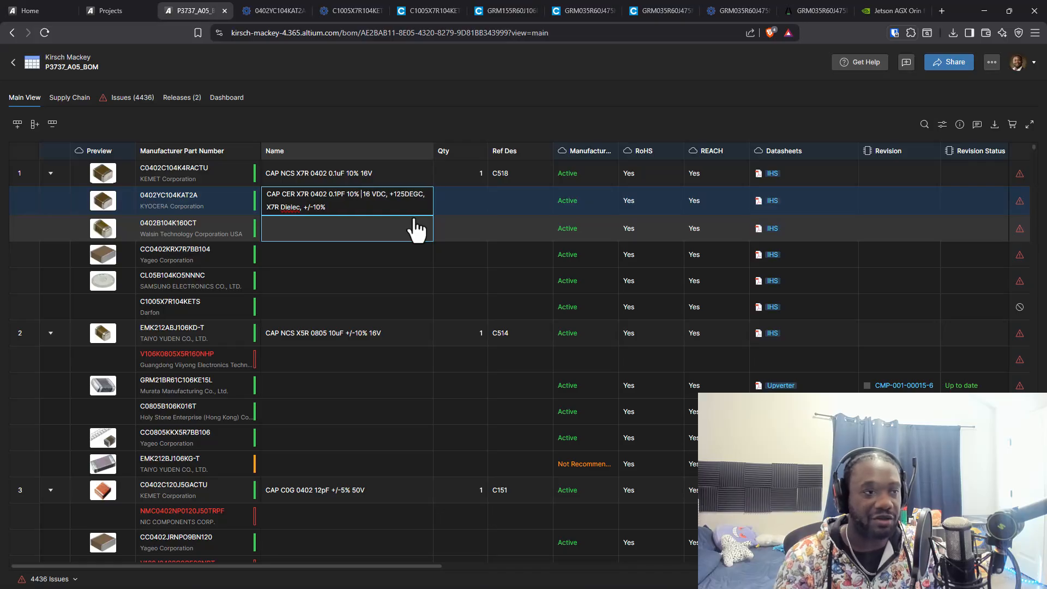
Shorten the voltage to "16V" and remove all text after it, so the name reads "CAP CER X7R 0402 0.1PF 10% 16V"
key(Delete)
key(BackSpace)
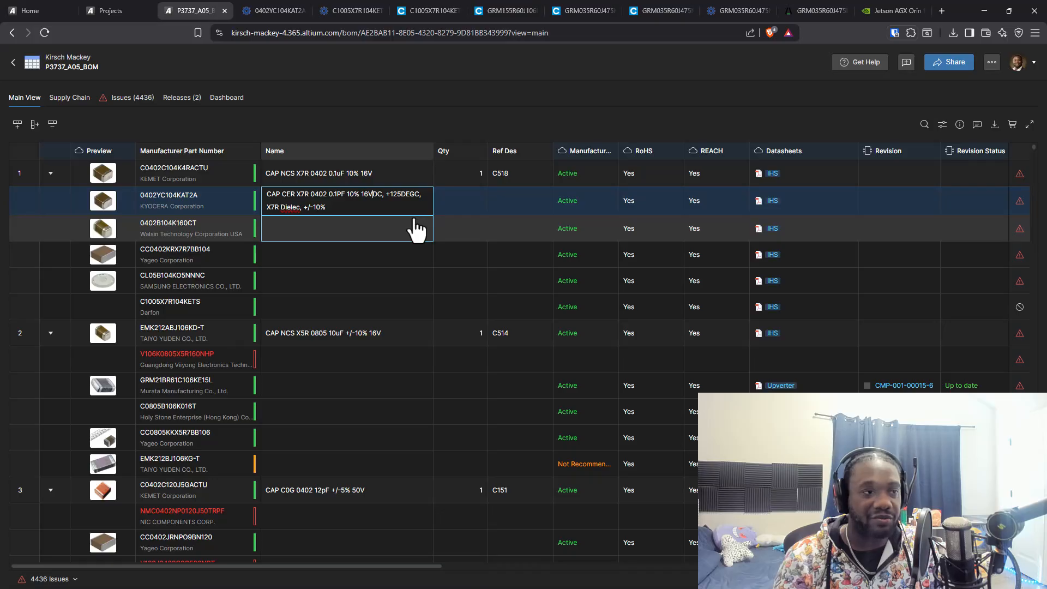
key(Delete)
key(Delete)
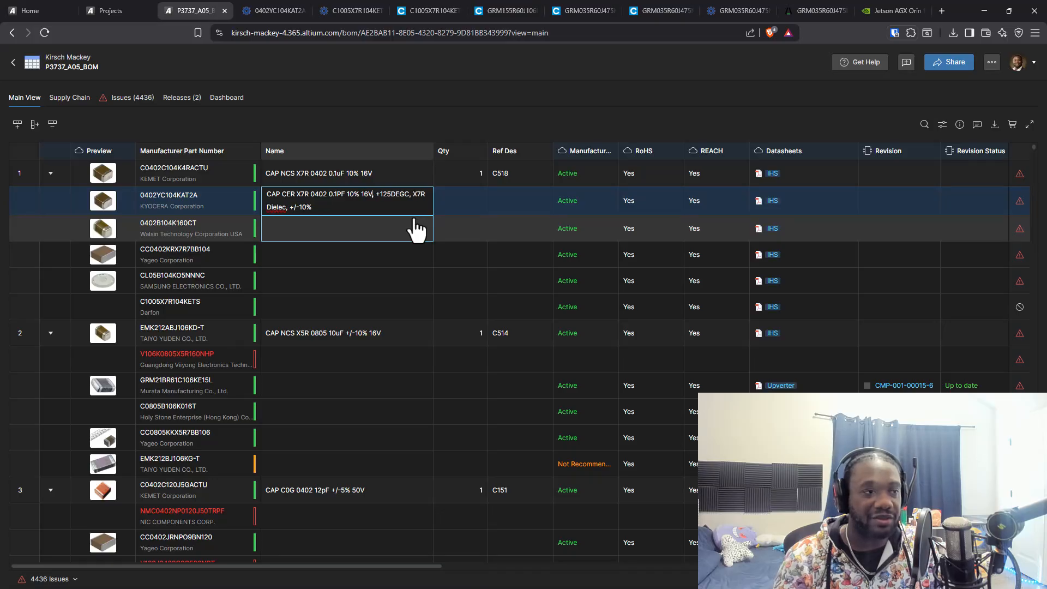
key(Delete)
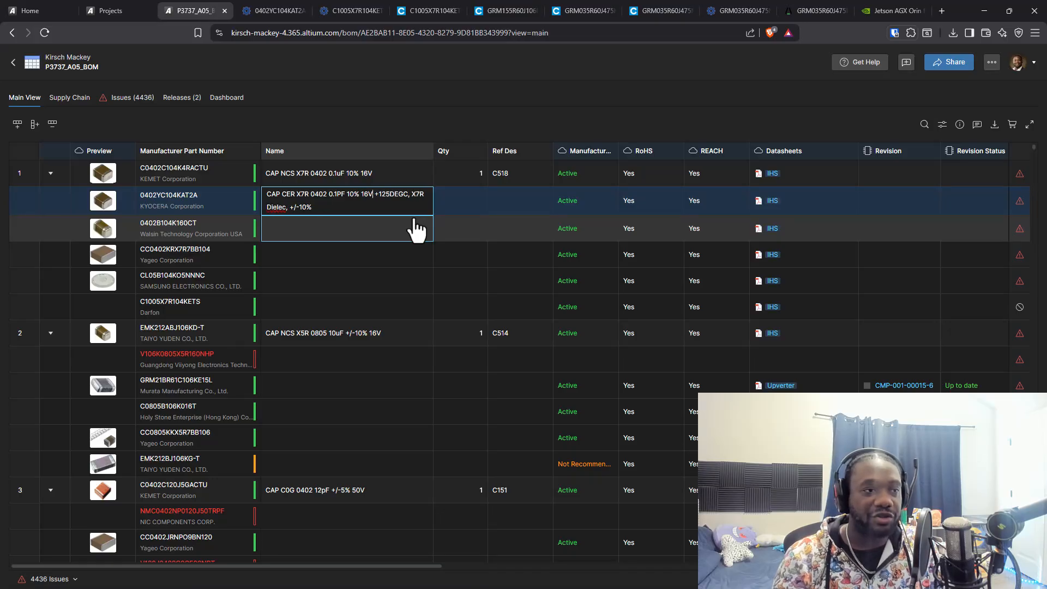
key(Delete)
key(Delete)
key(Delete)
key(Delete)
key(Delete)
key(Delete)
key(Delete)
key(Delete)
key(Delete)
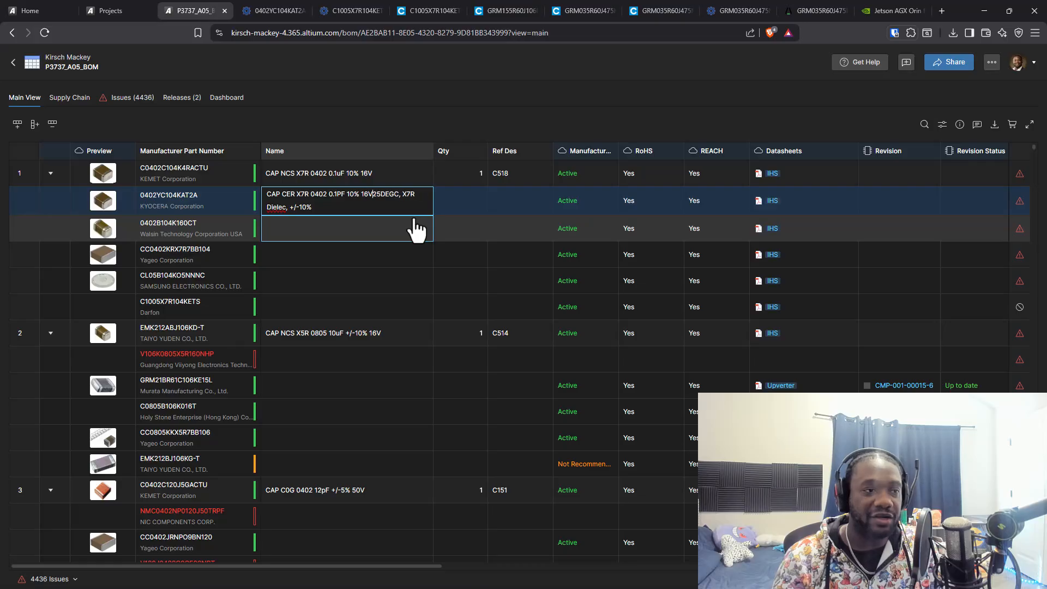
key(Delete)
key(Delete)
key(Delete)
key(Delete)
key(Delete)
key(Delete)
key(Delete)
key(Delete)
key(Delete)
key(Delete)
key(Delete)
key(Delete)
key(Delete)
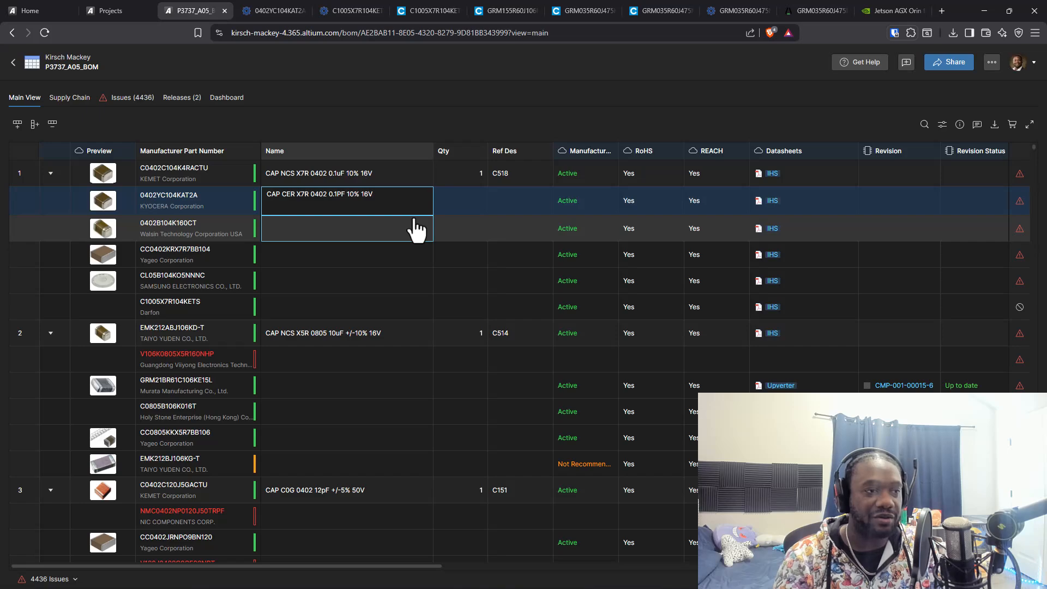
key(Return)
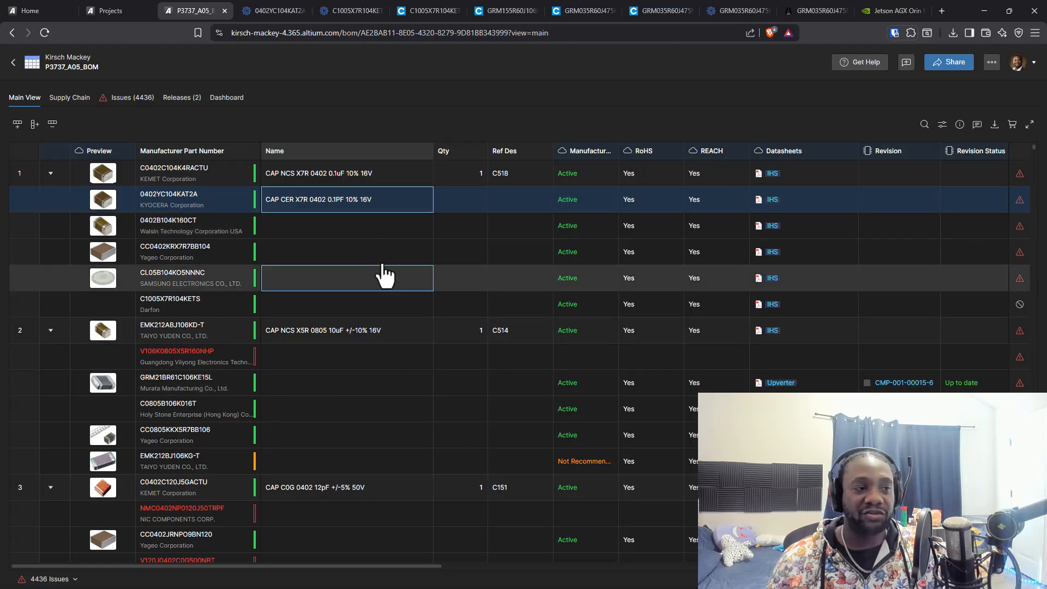
scroll(369, 299, down, 5)
scroll(360, 295, up, 5)
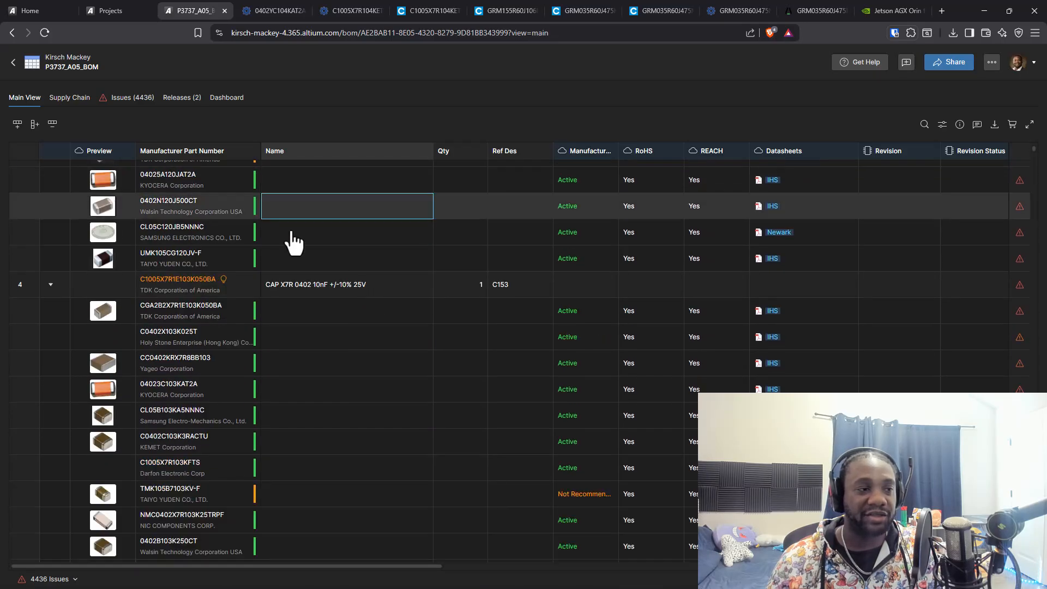
Look over the BOM's alternative parts and examine their lead times, supplier offers and prices in the supply chain view
scroll(338, 289, down, 8)
scroll(360, 349, down, 2)
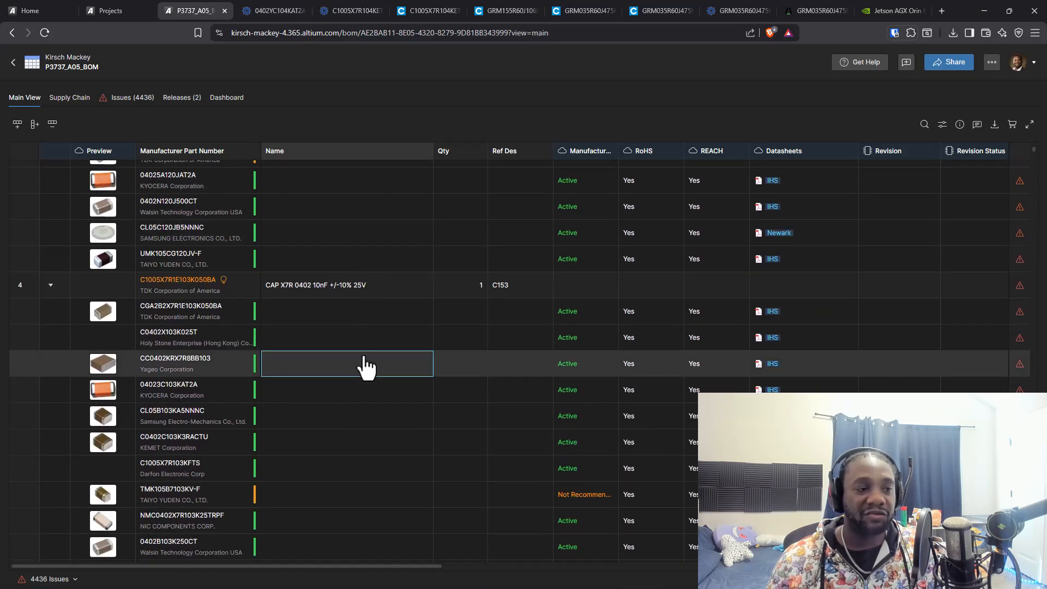
scroll(369, 436, up, 10)
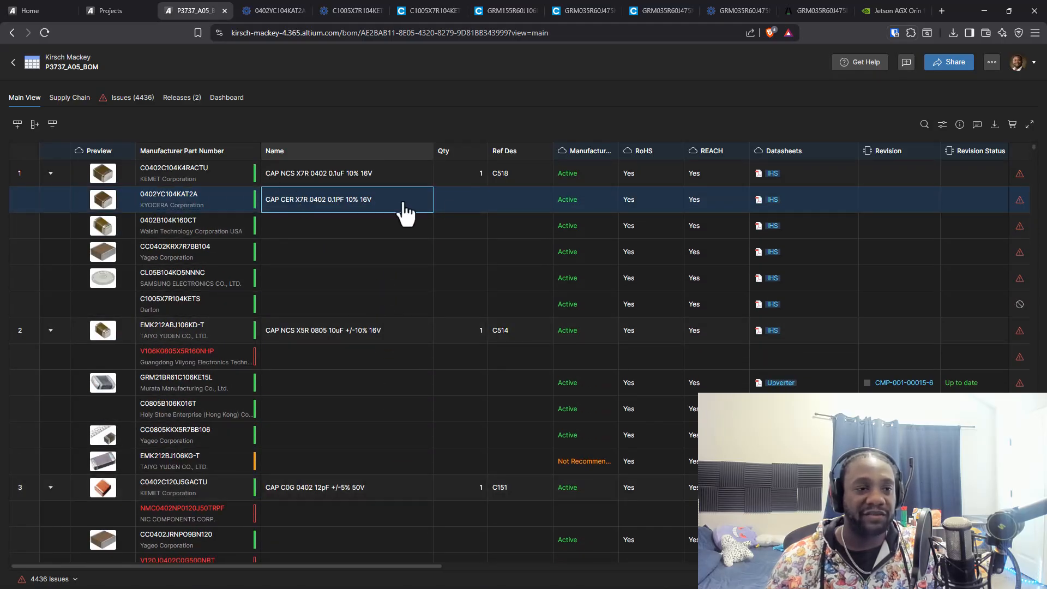
click(68, 100)
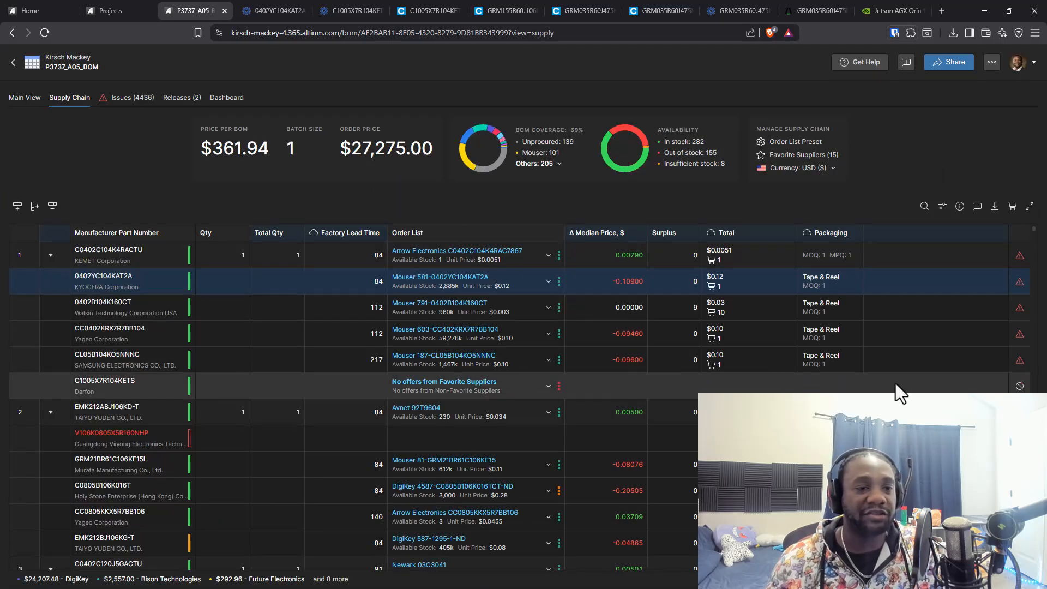
scroll(908, 369, down, 3)
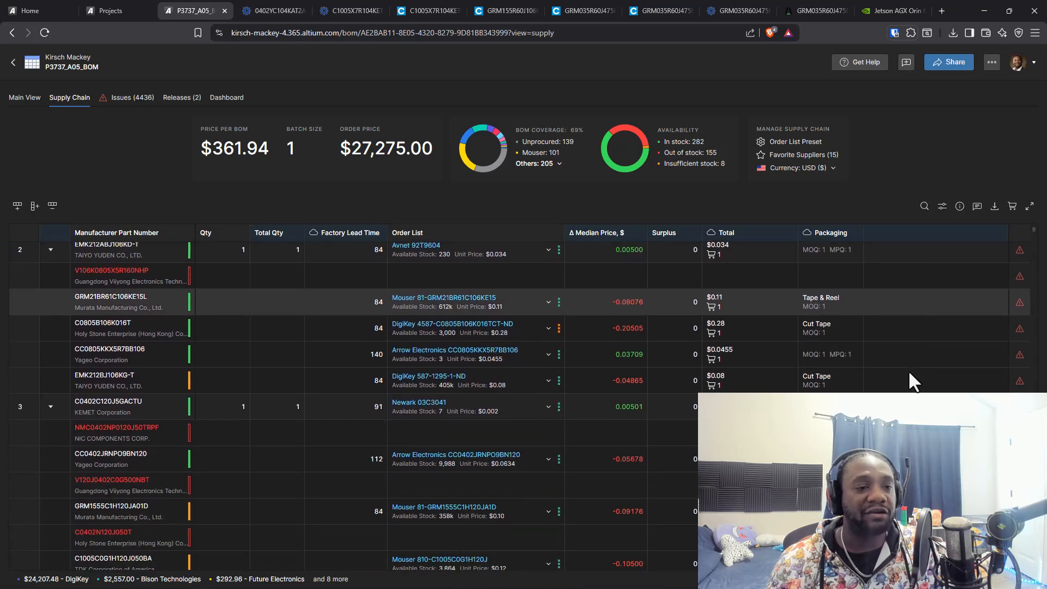
scroll(907, 370, up, 3)
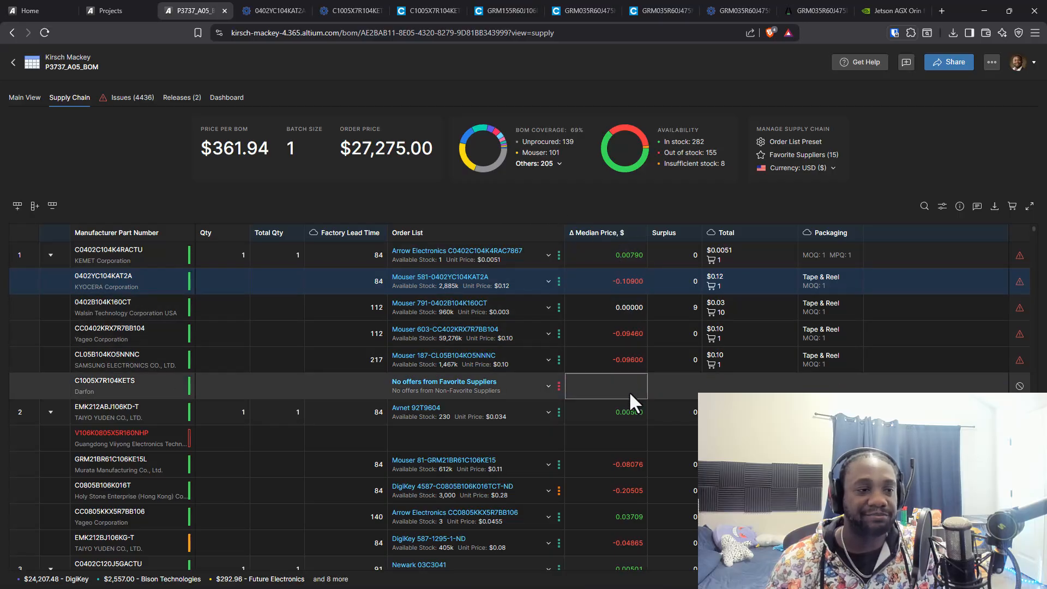
scroll(629, 391, down, 6)
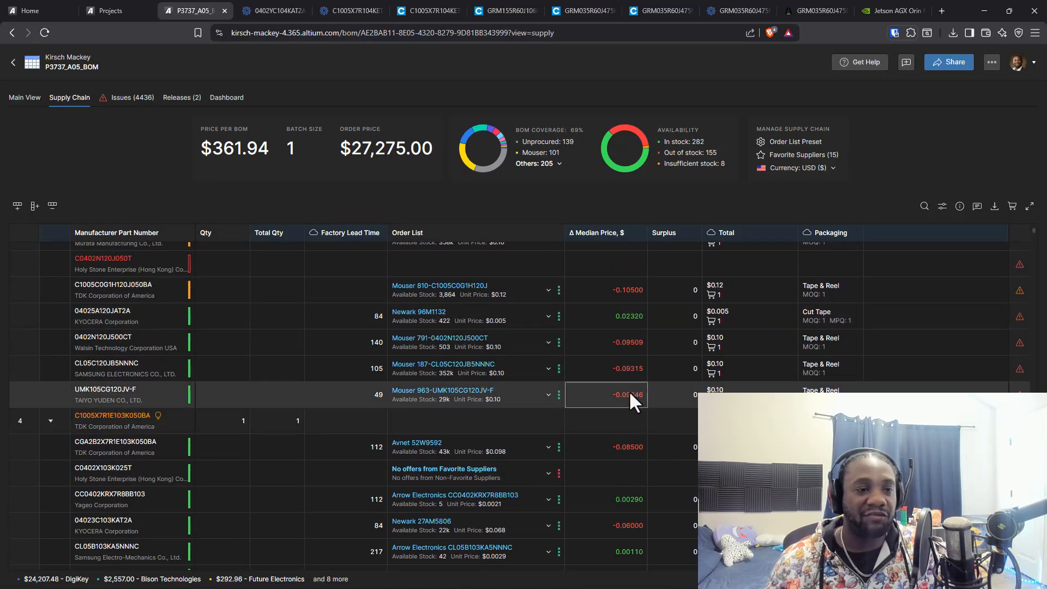
scroll(629, 391, down, 8)
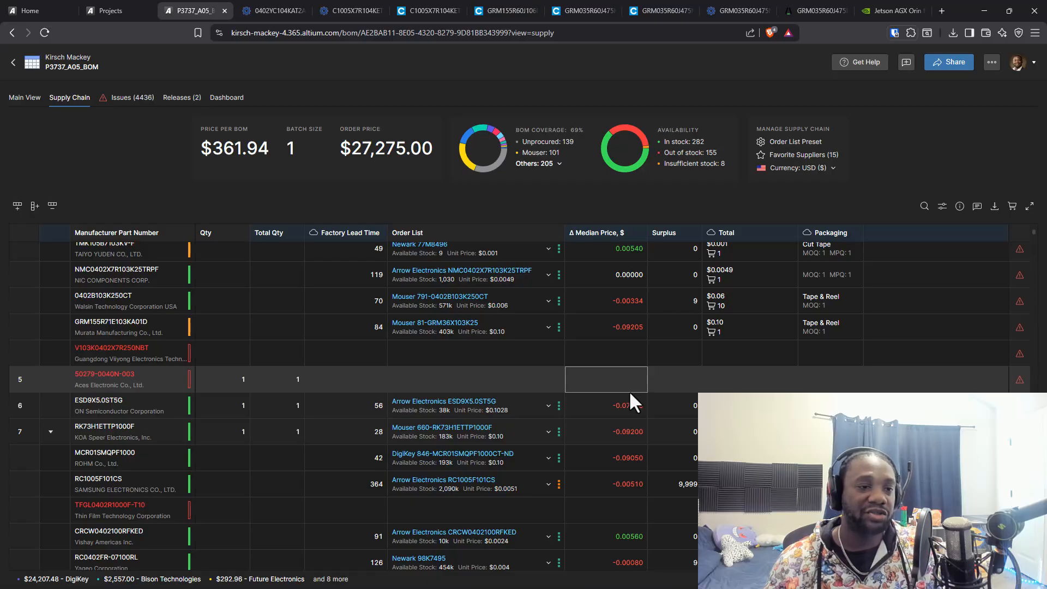
scroll(630, 390, up, 8)
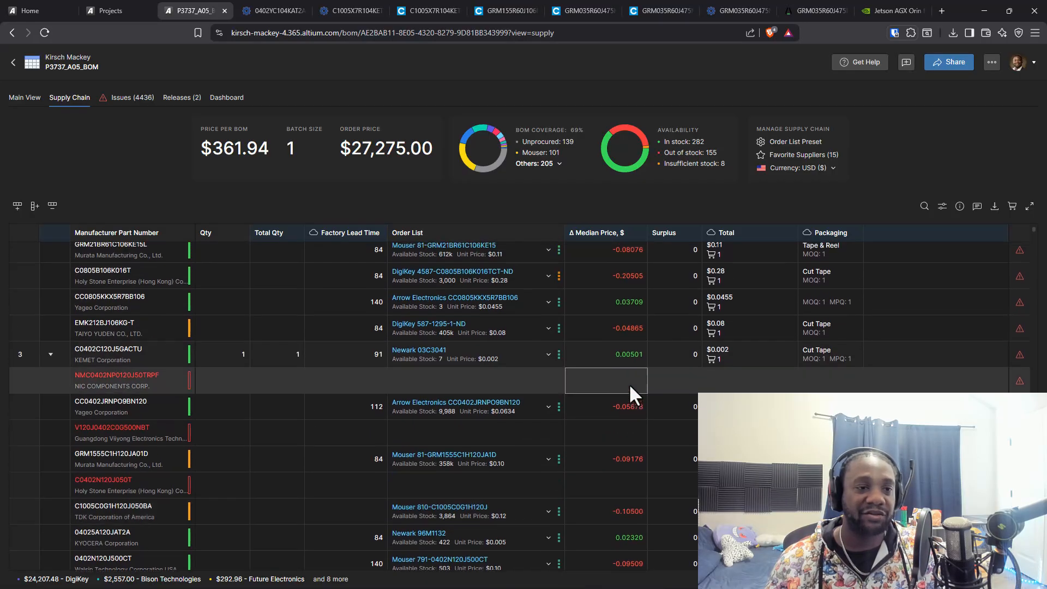
scroll(629, 384, up, 4)
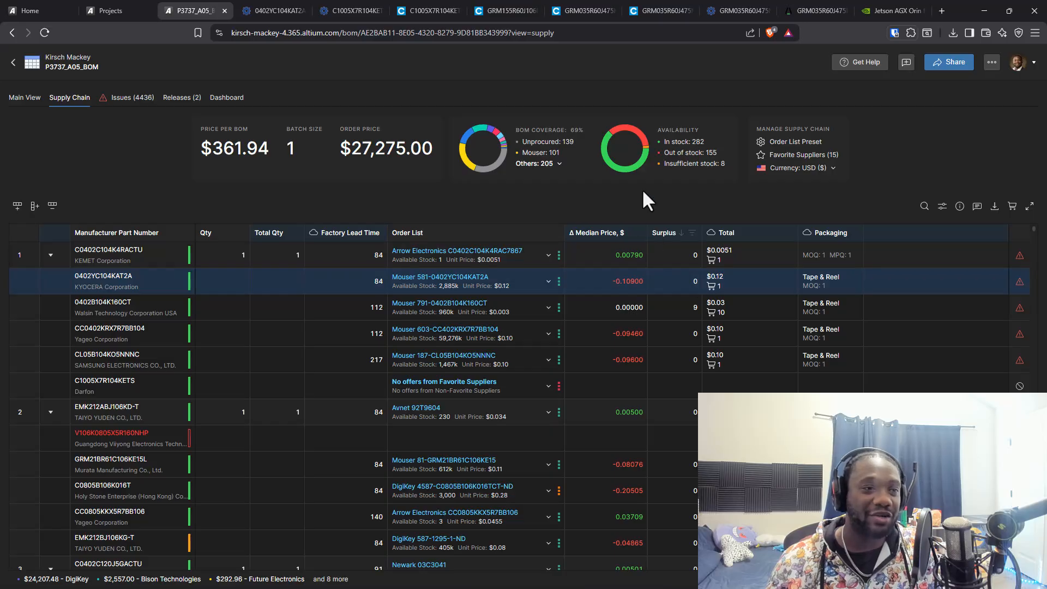
Filter the BOM coverage by Mouser, Arrow Electronics, Newark and DigiKey, and clear the filter
click(467, 163)
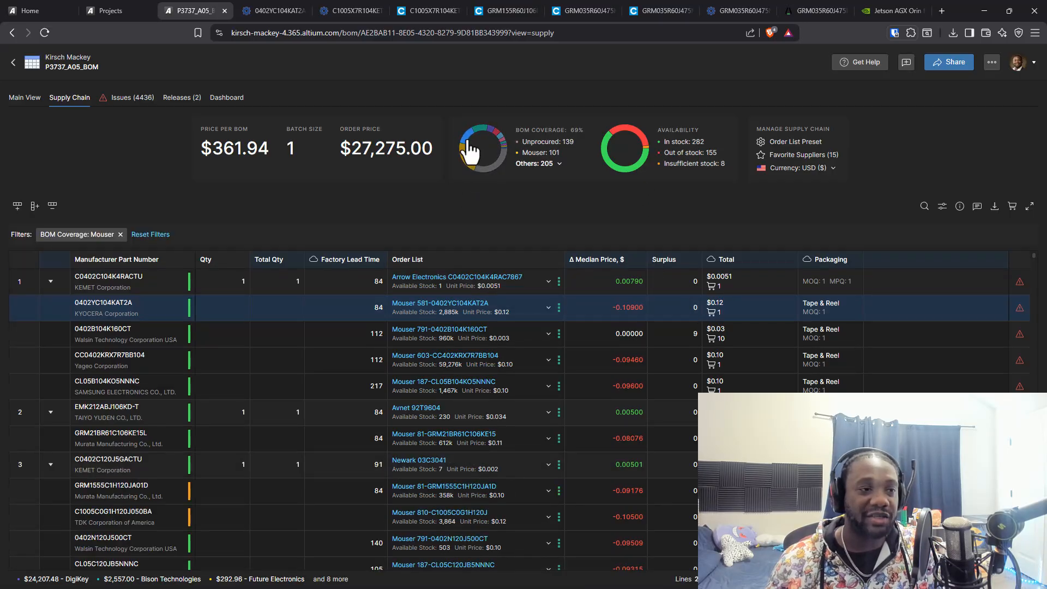
mouse_move(468, 143)
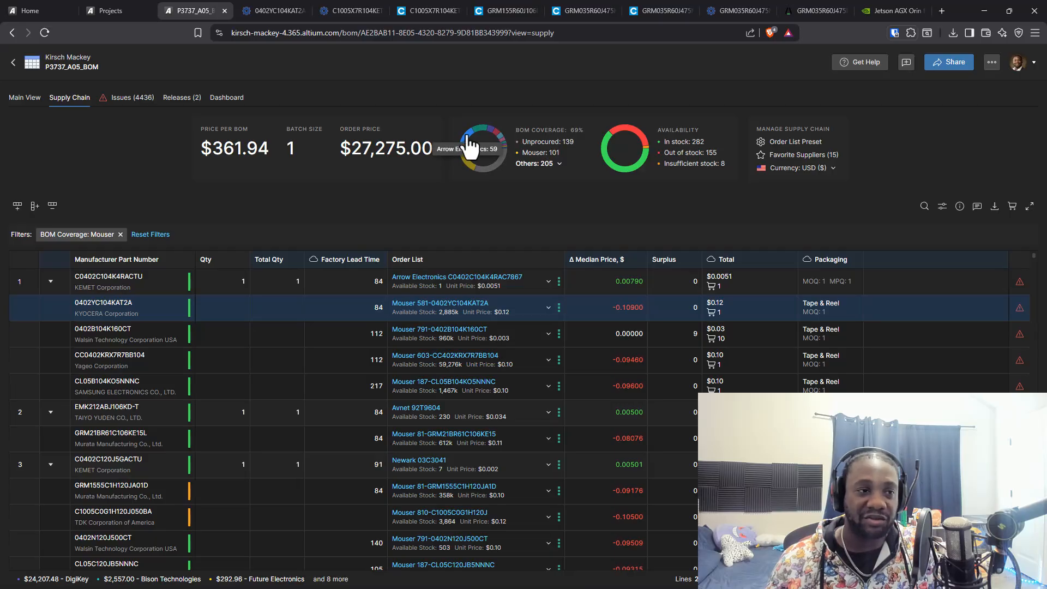
click(468, 138)
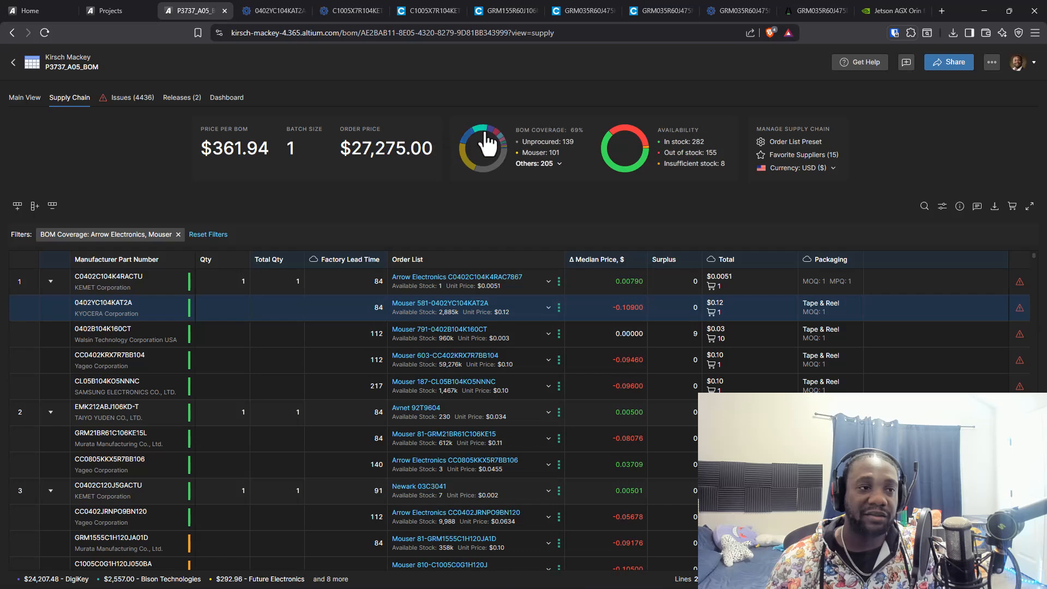
click(482, 131)
click(491, 128)
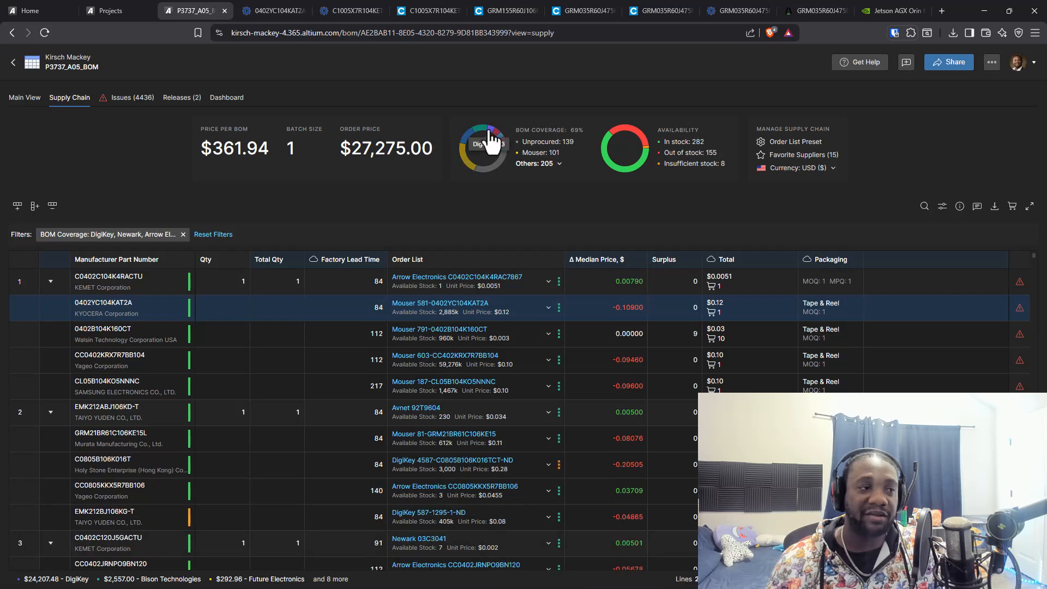
click(183, 234)
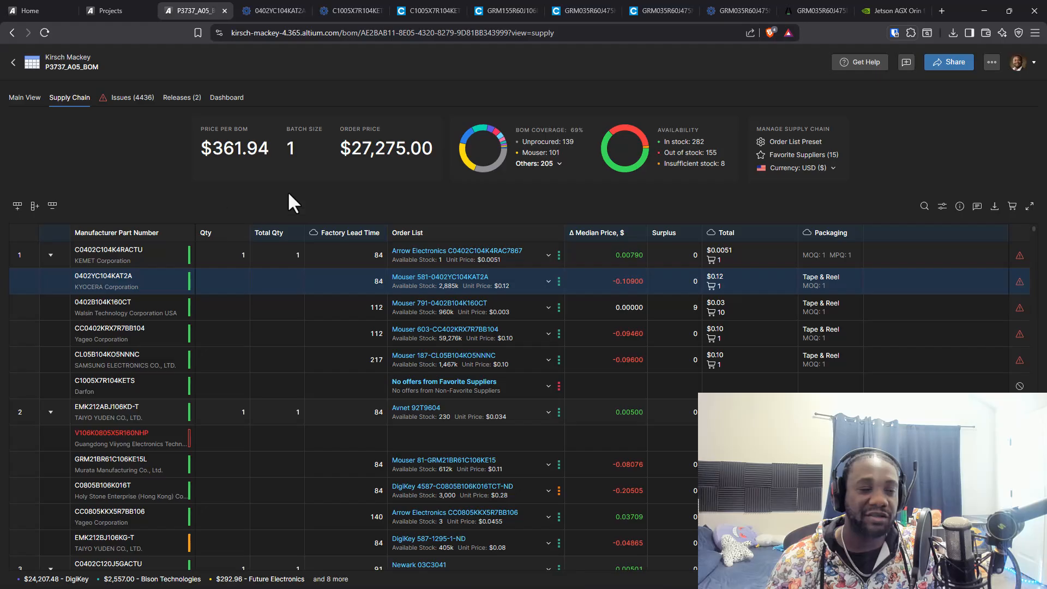
Filter the BOM coverage by Avnet and Texas Instruments, and reset the filters
click(499, 137)
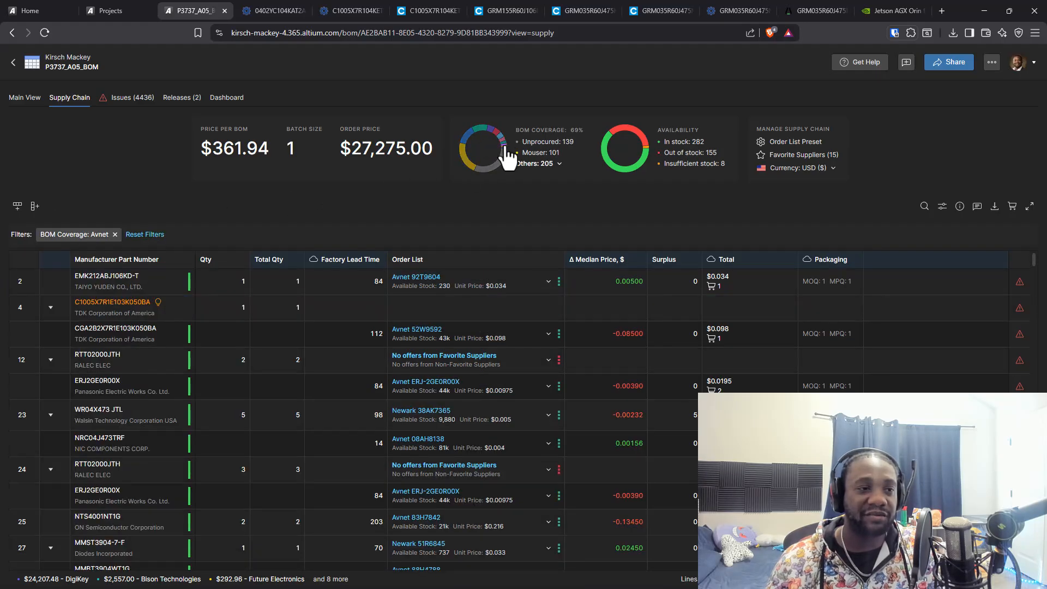
click(498, 139)
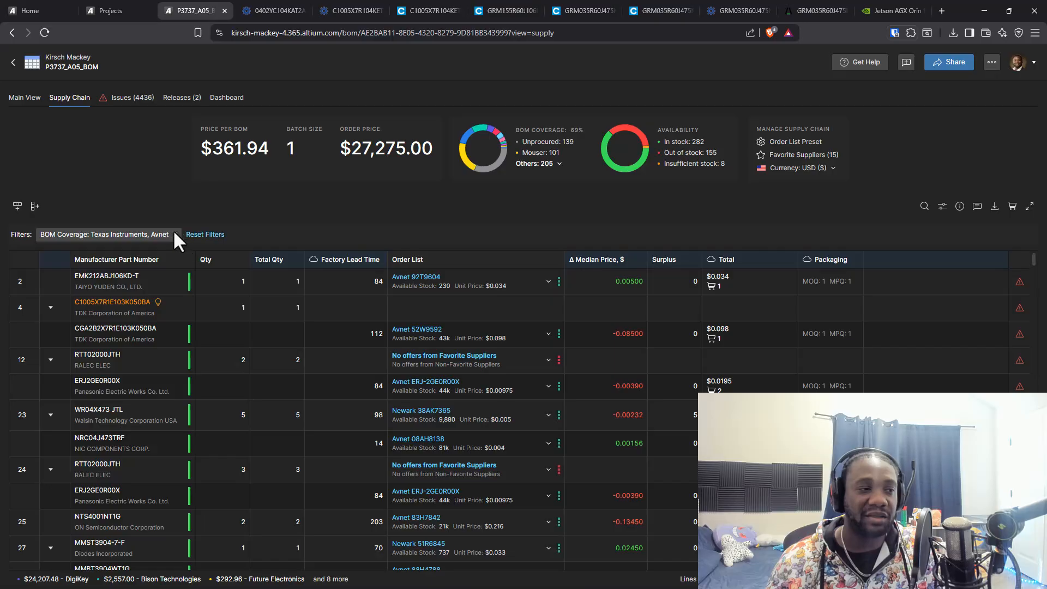
click(212, 235)
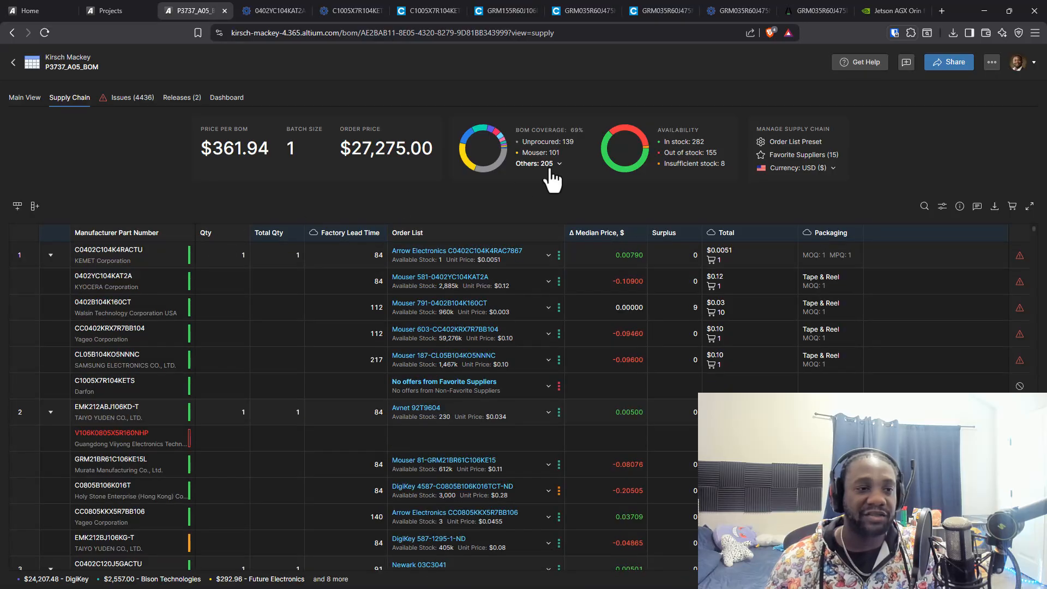
Filter the BOM by out-of-stock availability and find the unrecognized Thin Film Technology part just above line 132
click(634, 134)
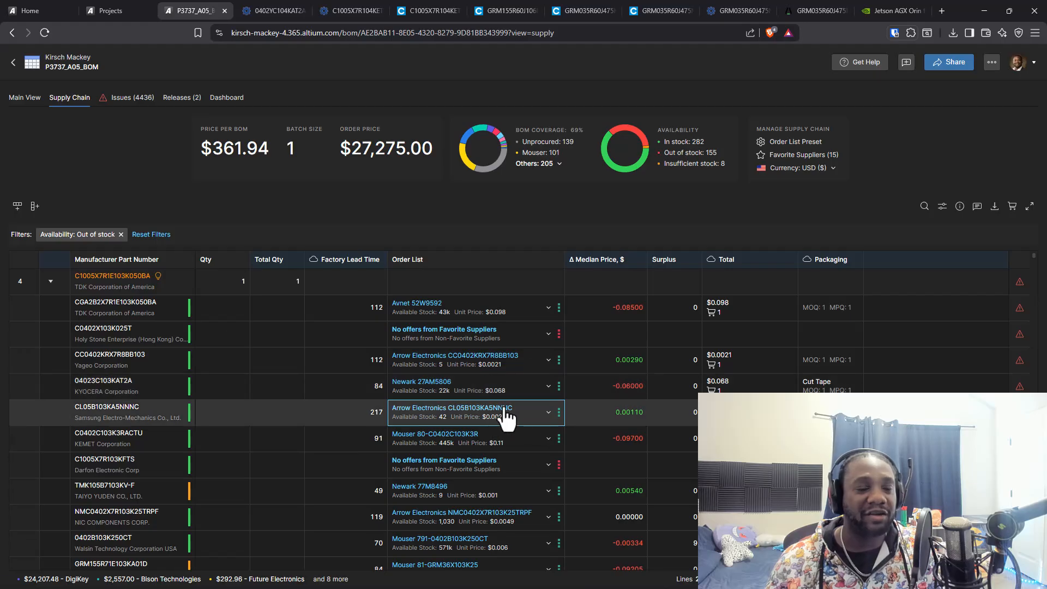
scroll(494, 417, down, 3)
scroll(499, 414, down, 5)
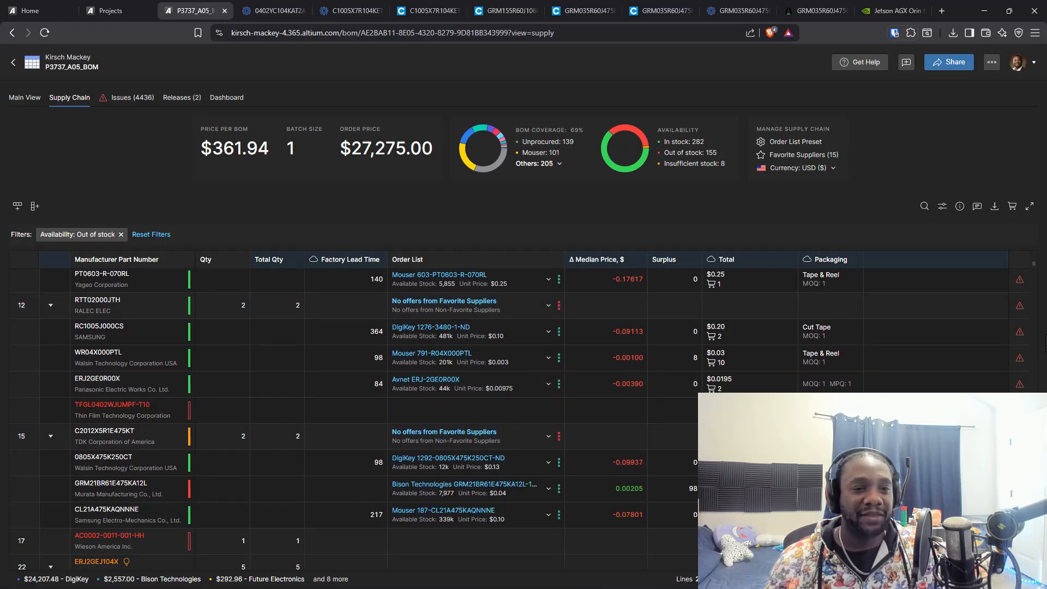
drag(1035, 268, 1029, 358)
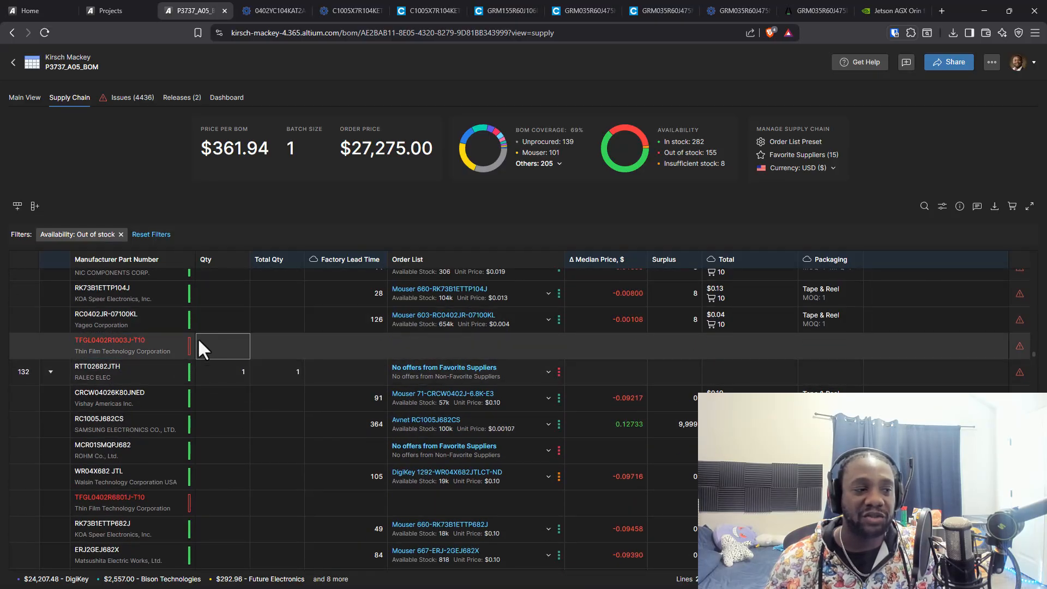
Copy the manufacturer part number TFGL0402R1003J-T10 from its BOM row
click(140, 351)
click(140, 350)
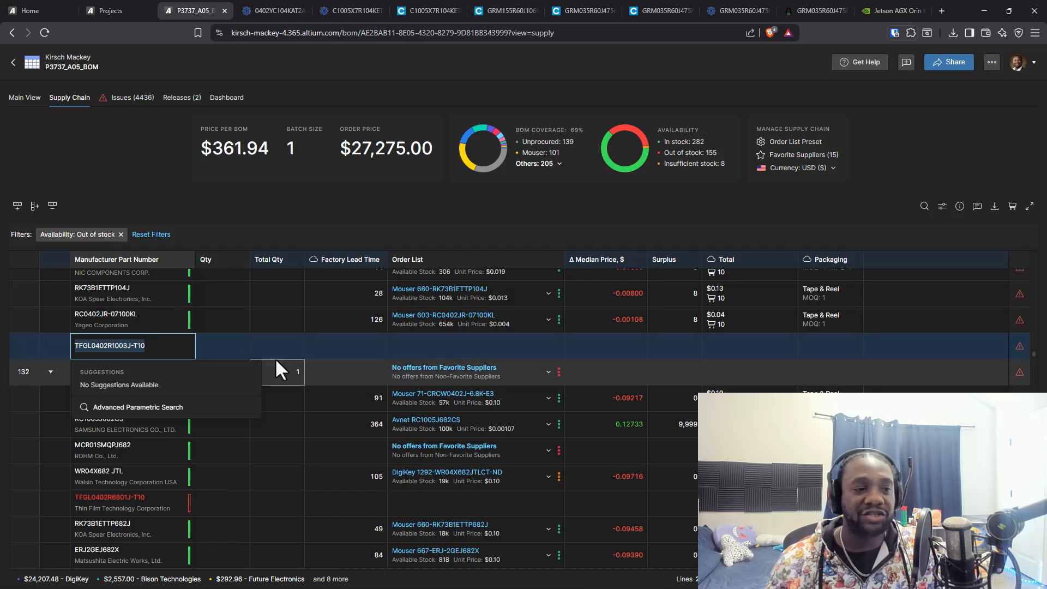
click(132, 346)
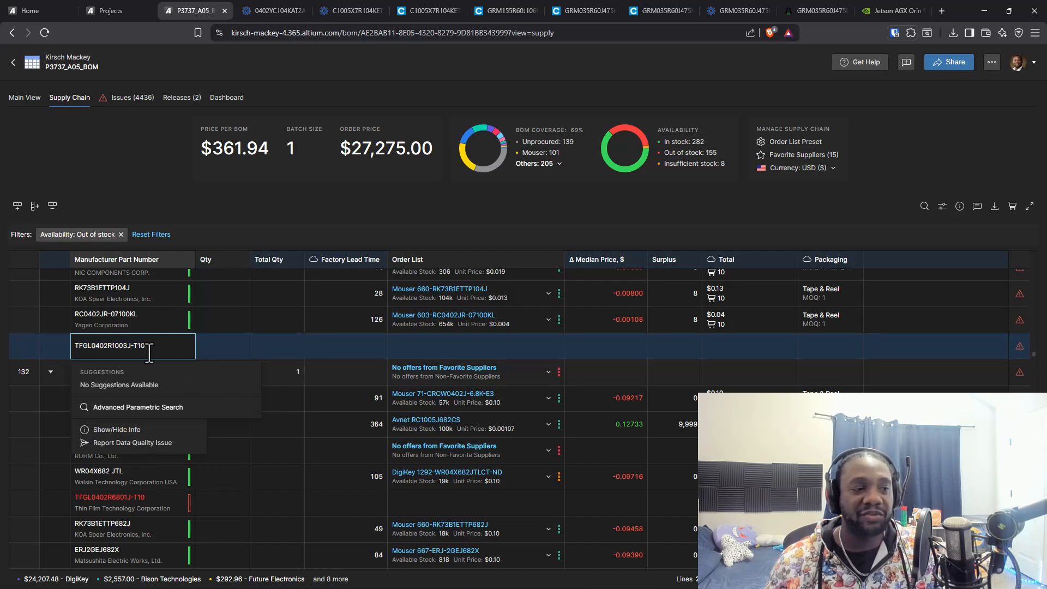
key(ctrl+a)
key(ctrl+c)
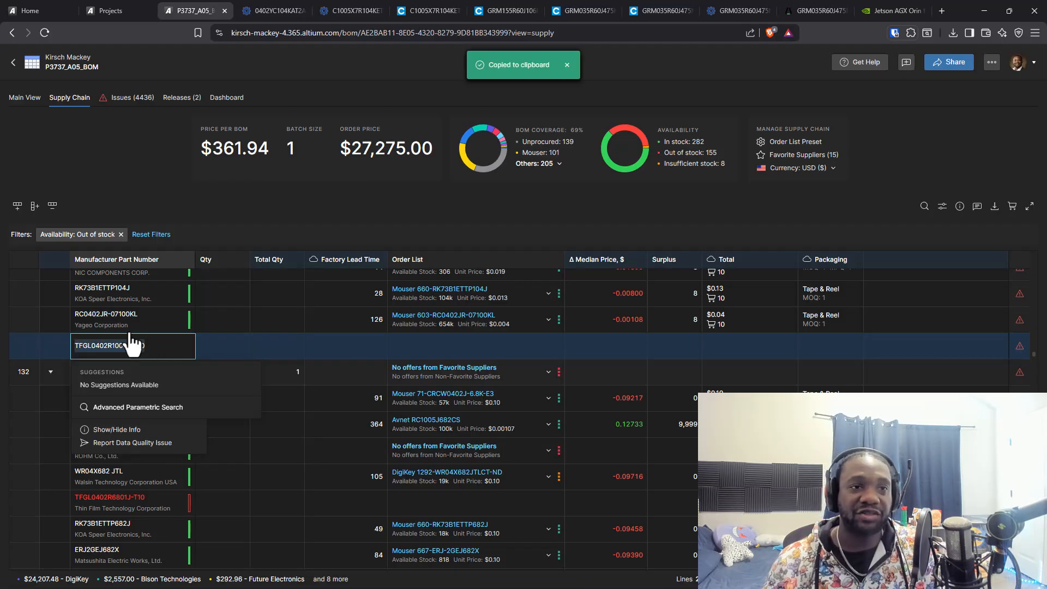
Switch to Octopart and search for the copied part number TFGL0402R1003J-T10
click(283, 11)
click(221, 89)
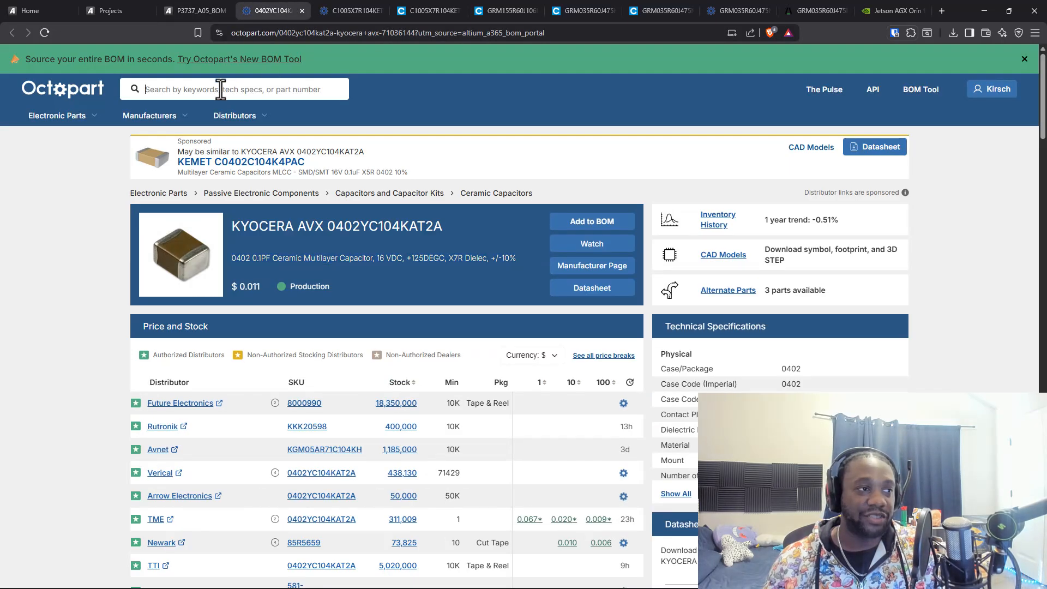
key(ctrl+v)
key(Return)
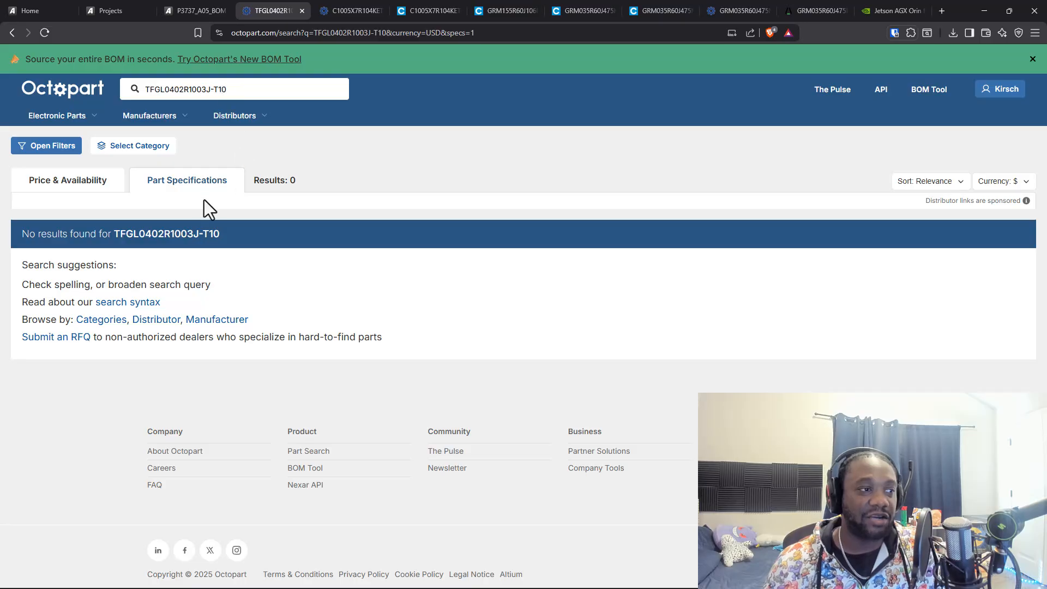
Go to DigiKey, search for TFGL0402R1003J-T10, and open the suggested match tfa0402r1003j-t10 in a new browser tab
click(259, 30)
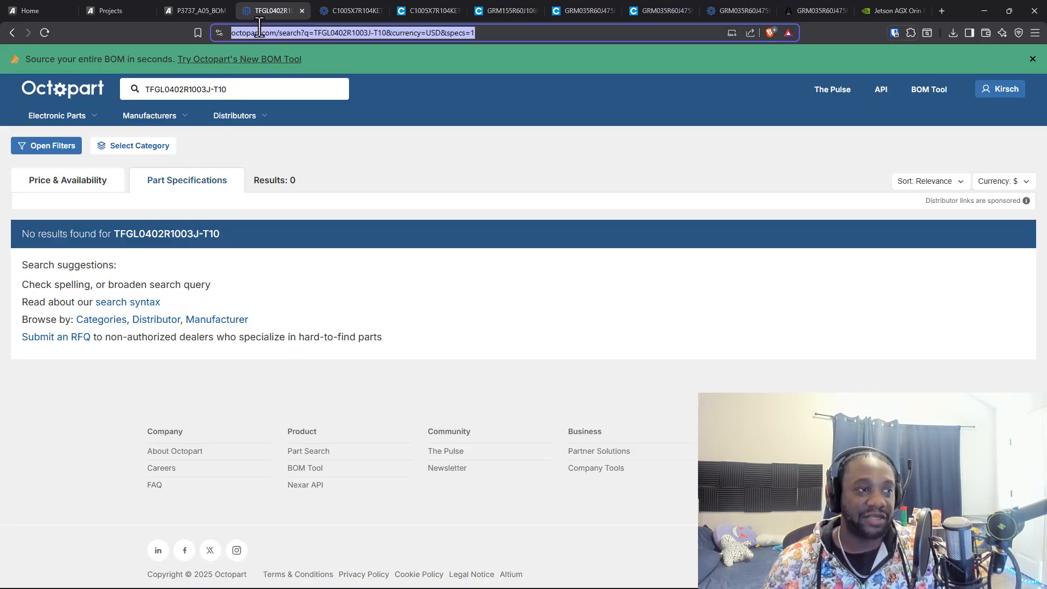
text(digi)
key(Return)
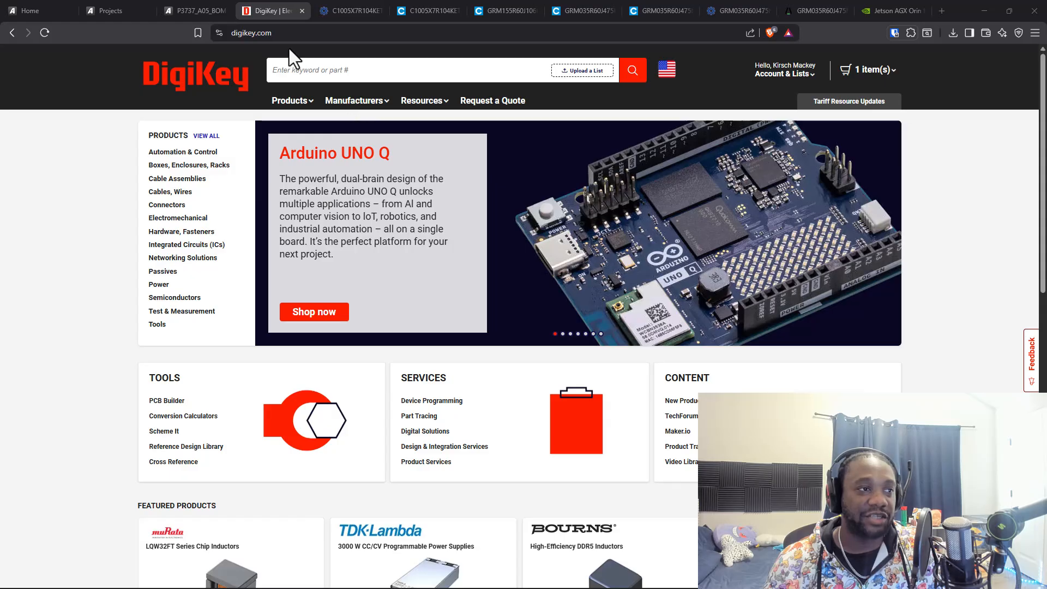
click(311, 70)
key(ctrl+v)
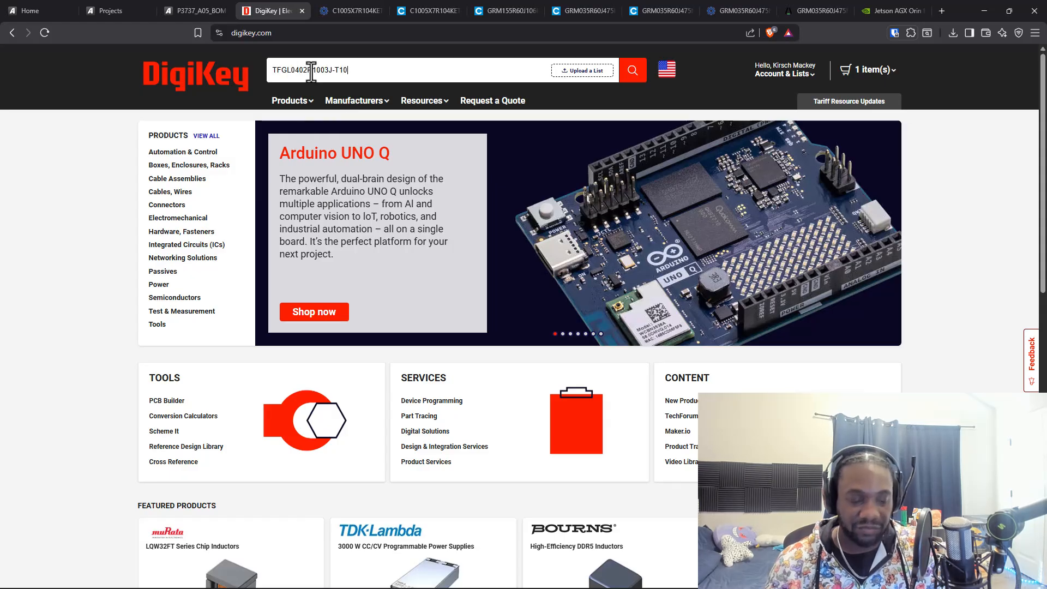
key(Return)
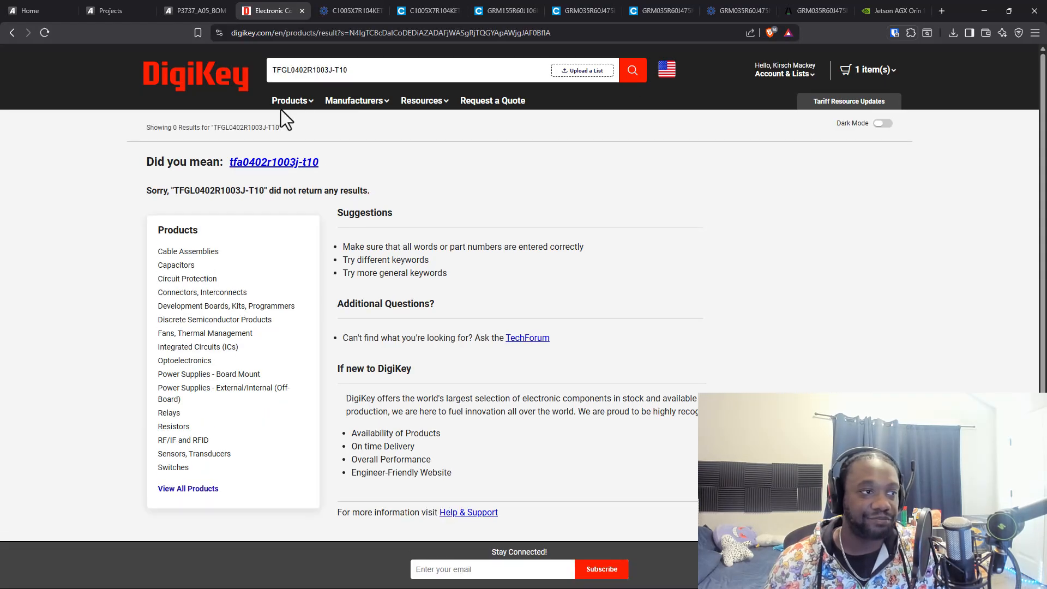
middle_click(284, 164)
click(324, 11)
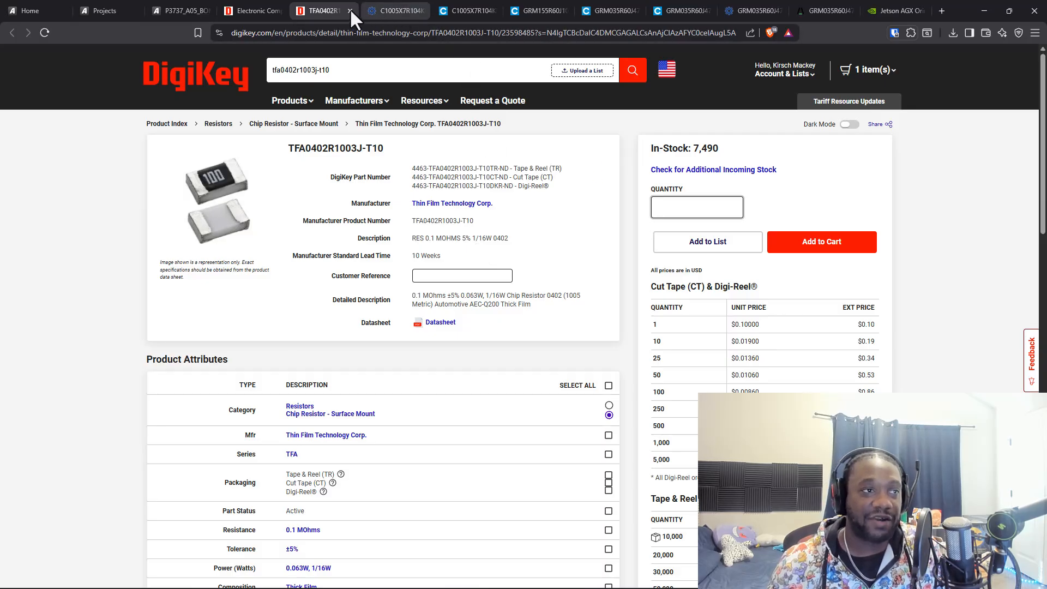
Move the Jetson AGX Orin page beside the BOM page and close all browser tabs after the TFA0402R1003J-T10 product page
right_click(318, 10)
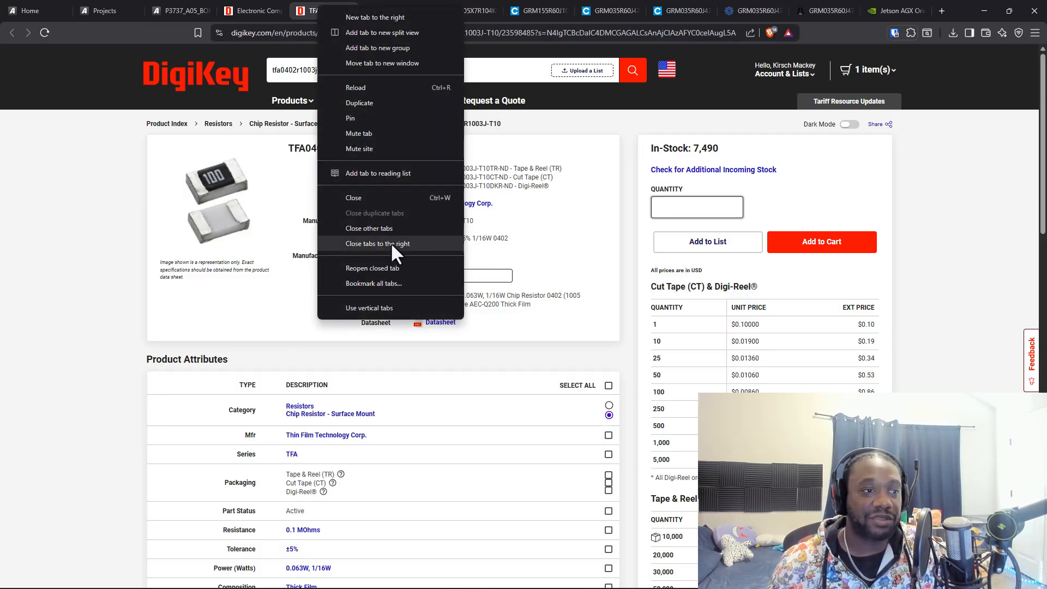
click(887, 4)
drag(898, 4, 266, 1)
click(419, 9)
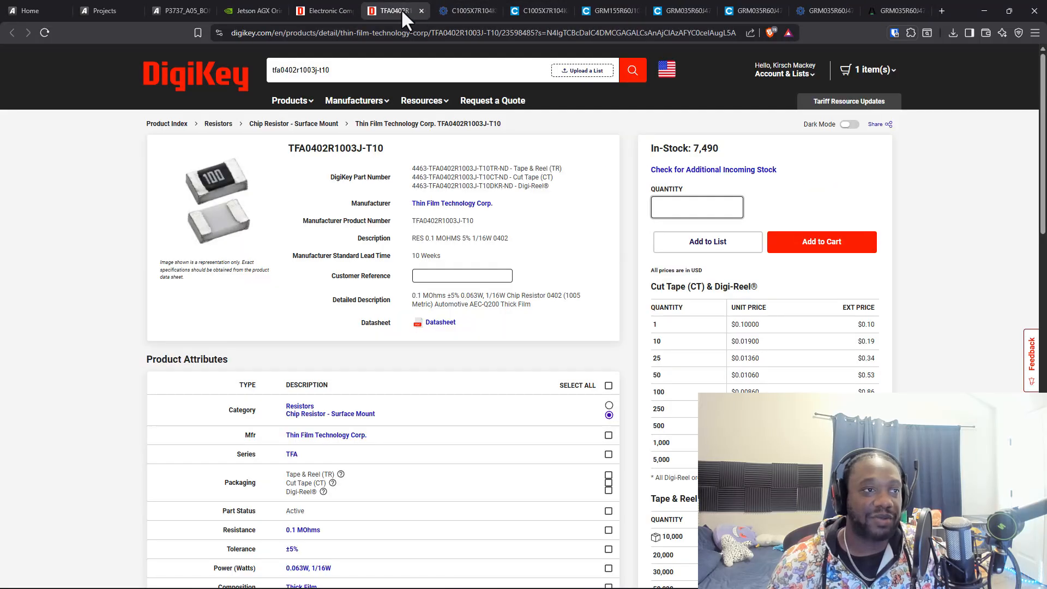
right_click(401, 9)
click(463, 249)
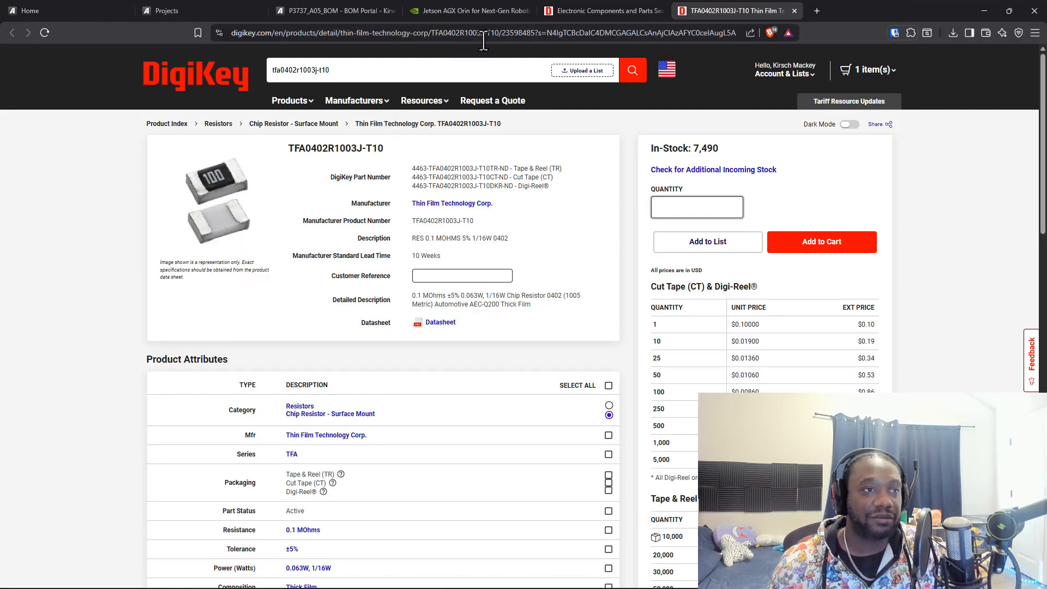
Search the web for TFGL0402R1003J-T10 in a new browser tab
click(814, 10)
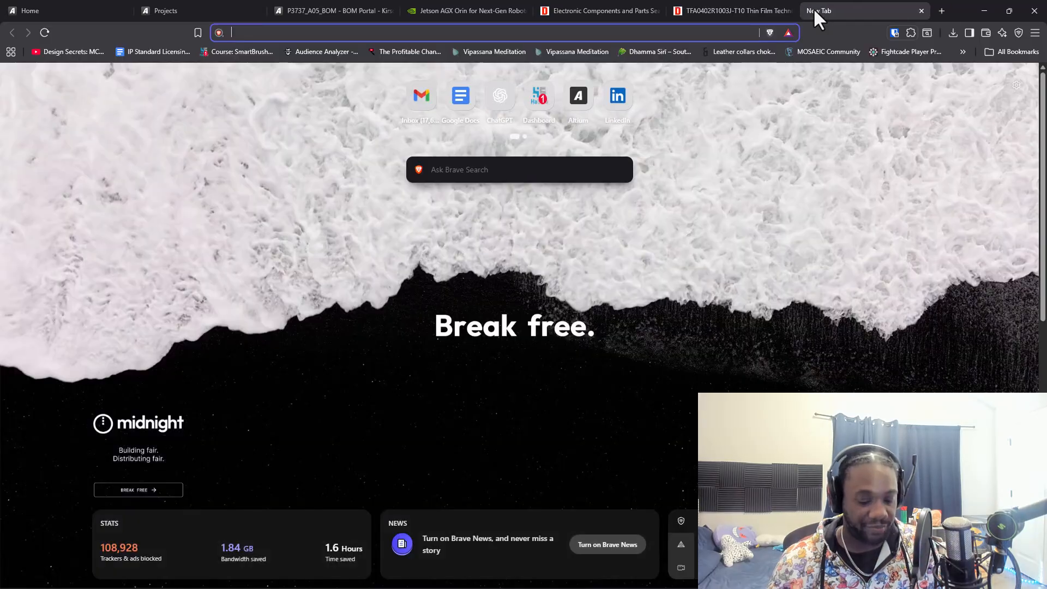
key(ctrl+v)
key(Return)
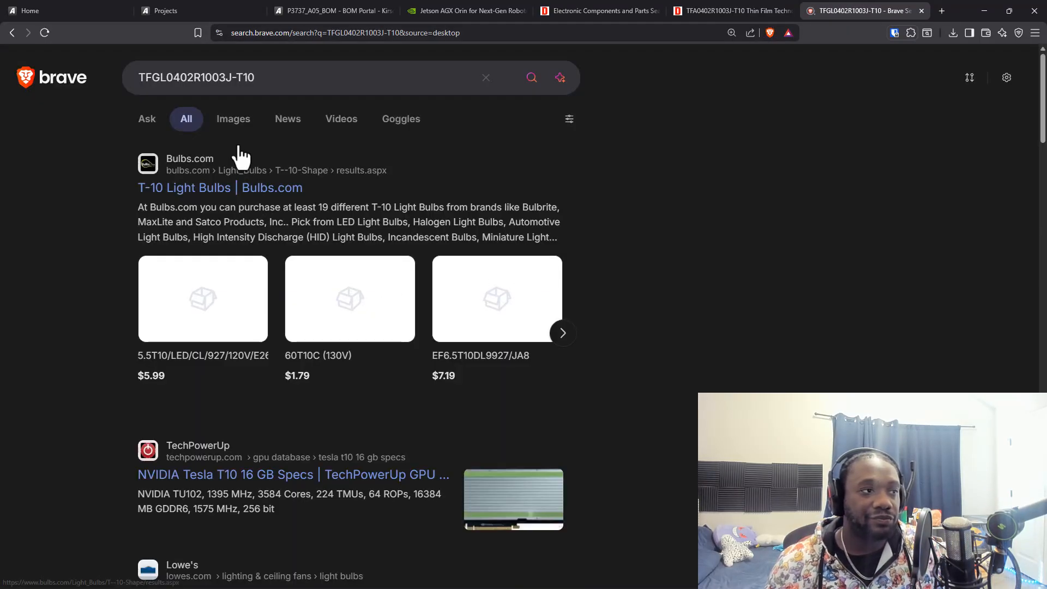
Look through the web search results and open the T-10 Light Bulbs and TT Electronics T10 Resistors results in new tabs
scroll(325, 375, down, 4)
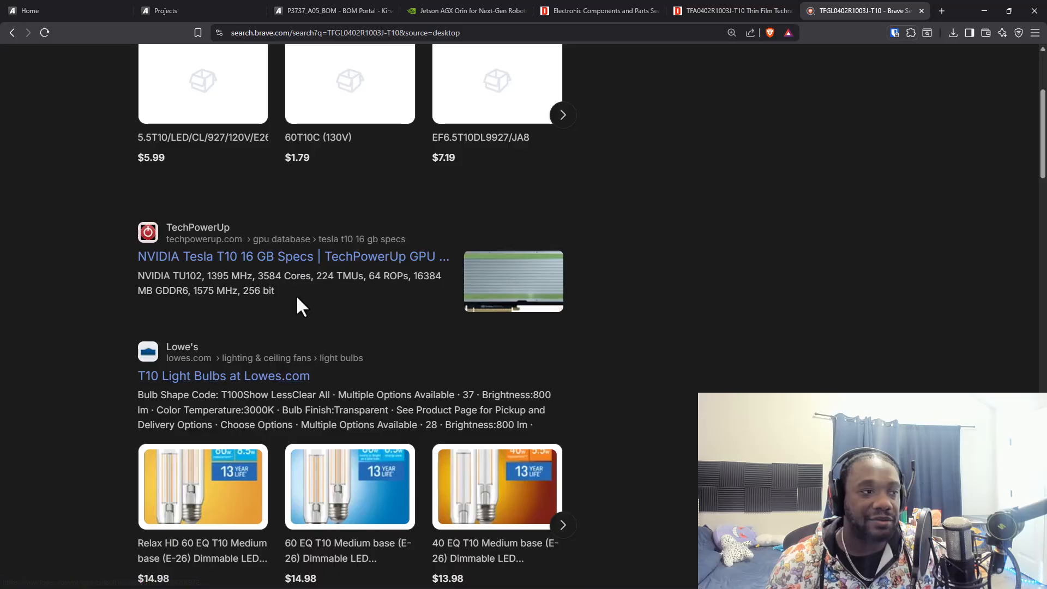
scroll(299, 304, up, 4)
middle_click(242, 189)
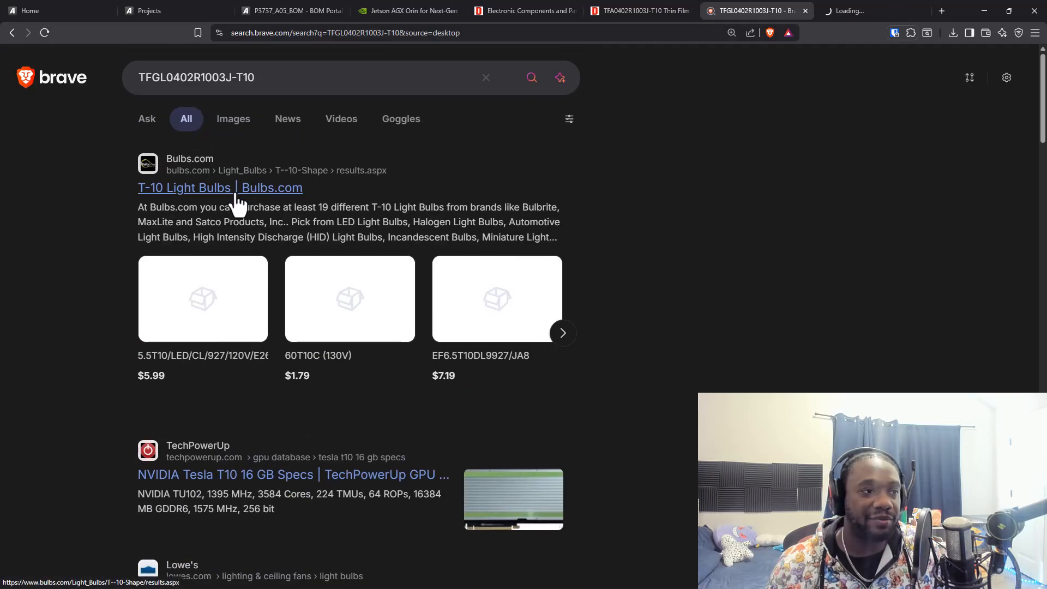
scroll(764, 329, down, 6)
scroll(756, 298, down, 6)
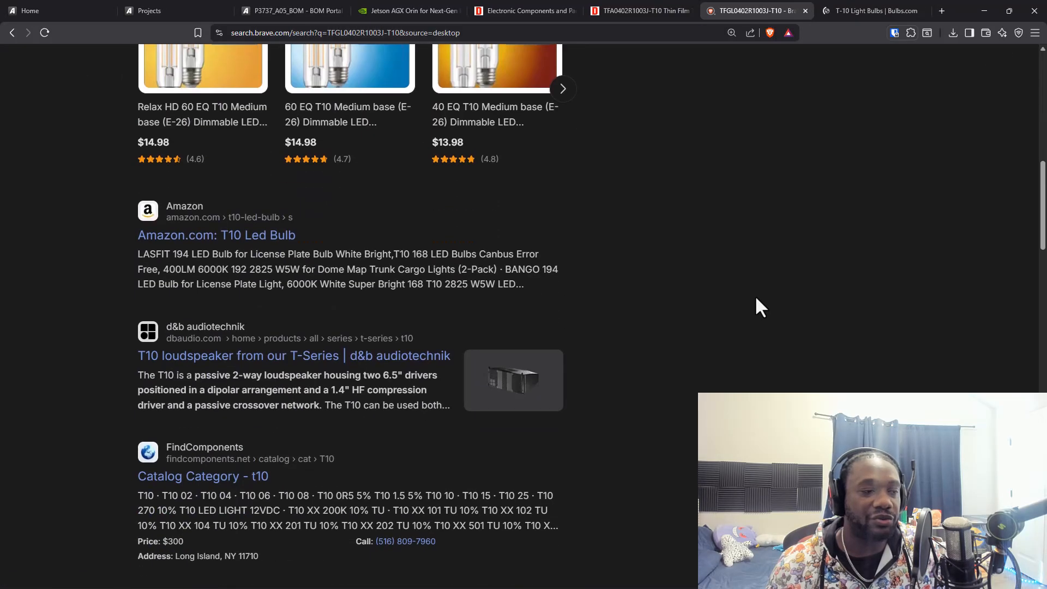
scroll(770, 215, down, 5)
scroll(779, 189, down, 5)
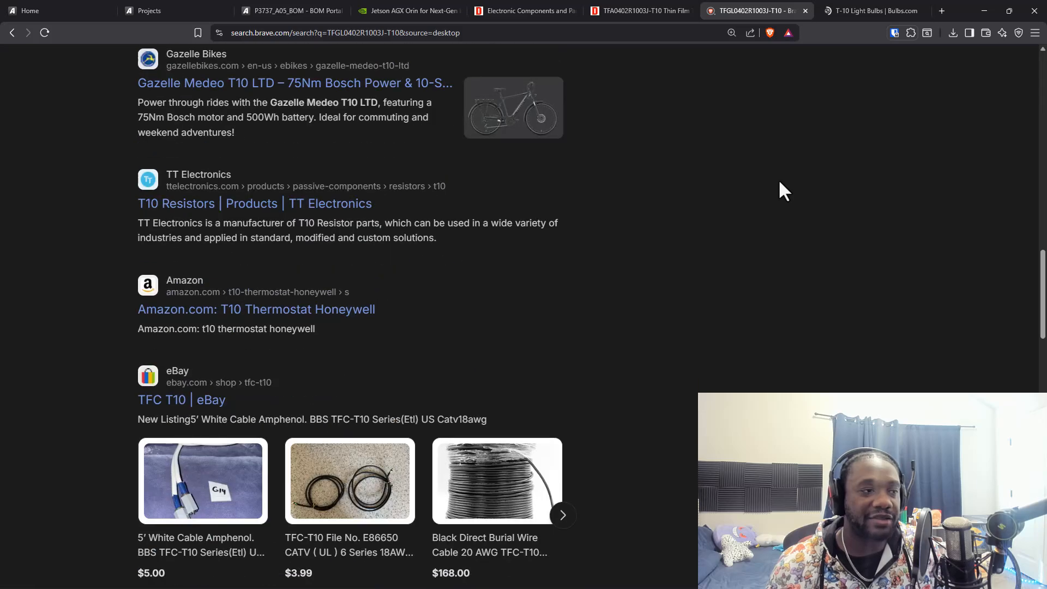
scroll(780, 190, up, 3)
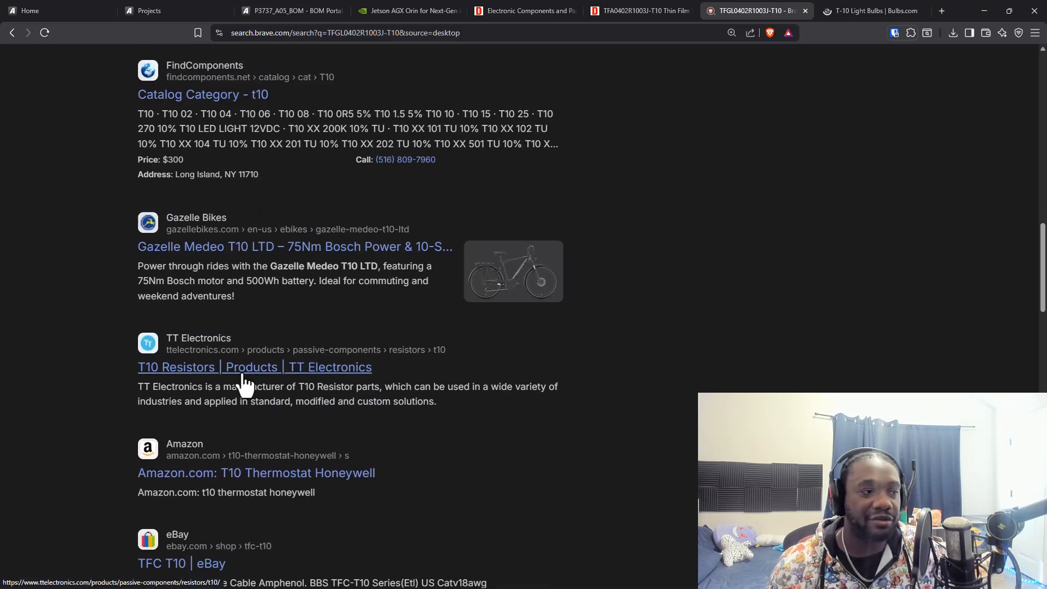
middle_click(263, 367)
Switch to the TT Electronics T10 resistor page and search its text for TFGL0402R1003J-T10
click(873, 10)
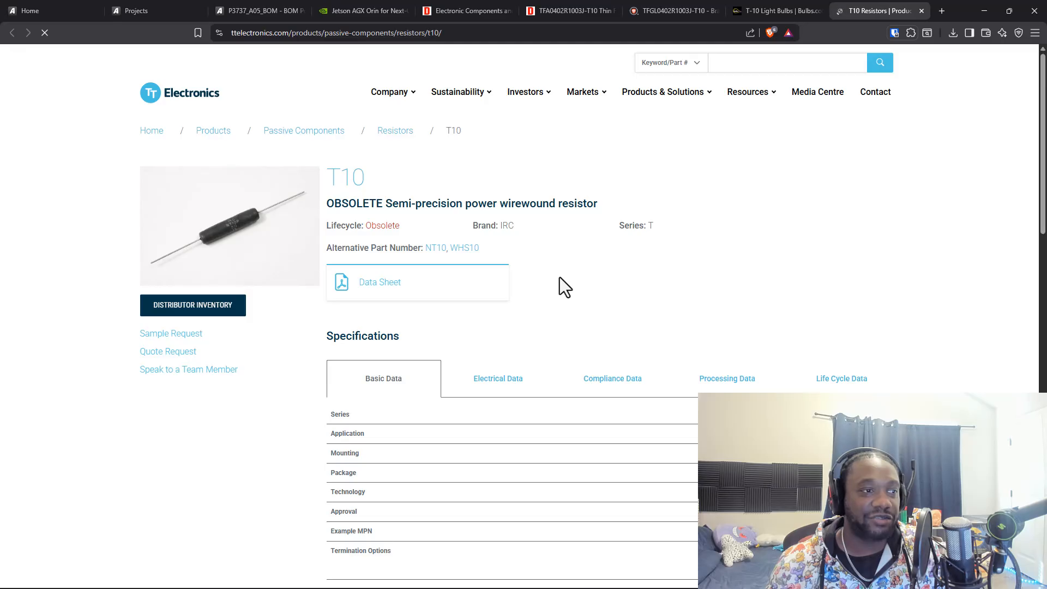
key(ctrl+f)
text(TFGL0402R1003J-T10)
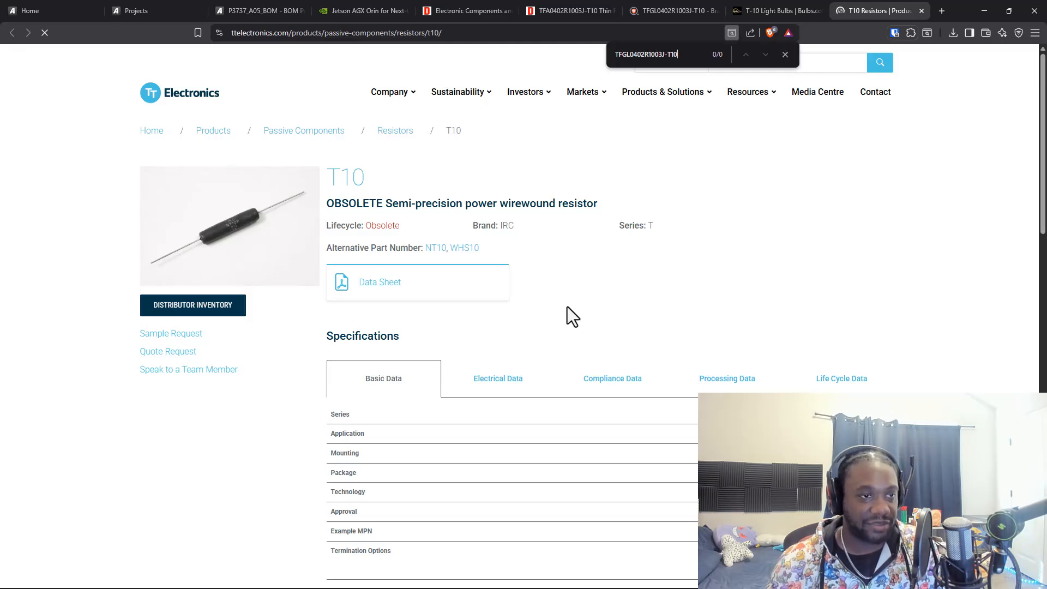
Switch to the Bulbs.com page and search its product catalog for TFGL0402R1003J-T10
click(806, 11)
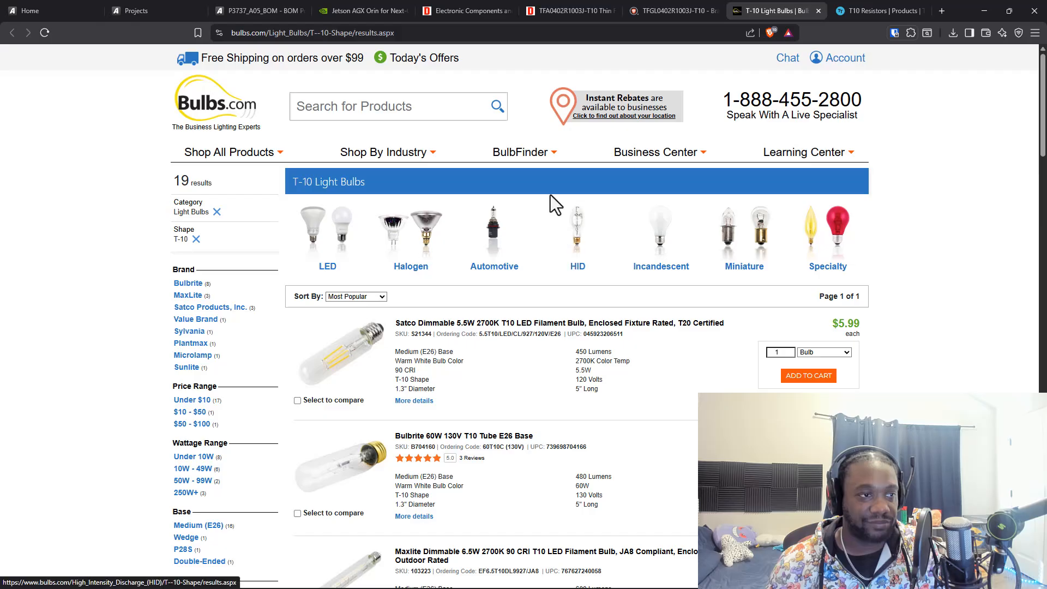
click(374, 108)
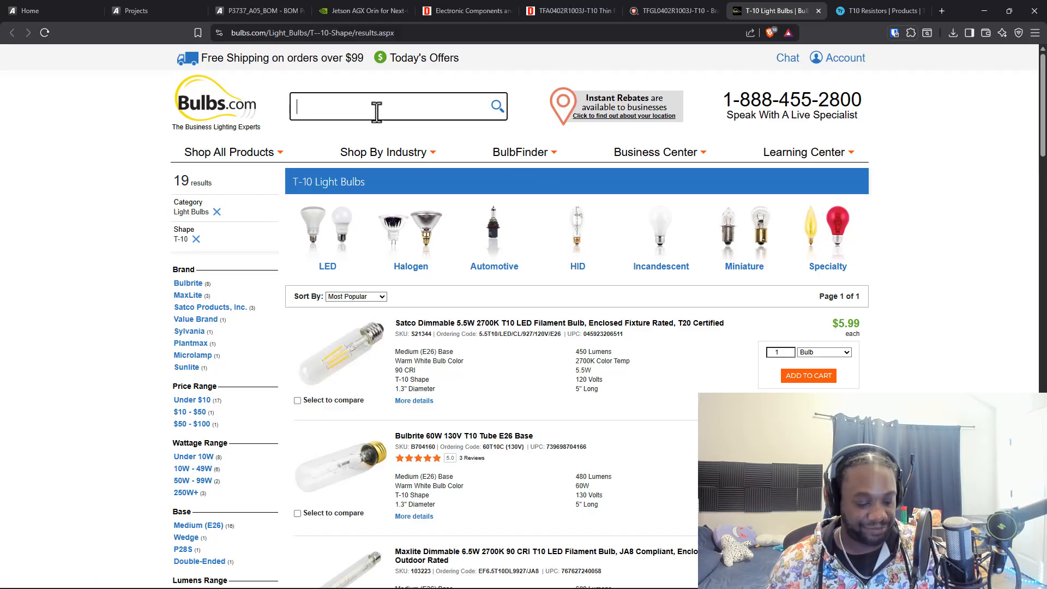
text(TFGL0402R1003J-T10)
key(Return)
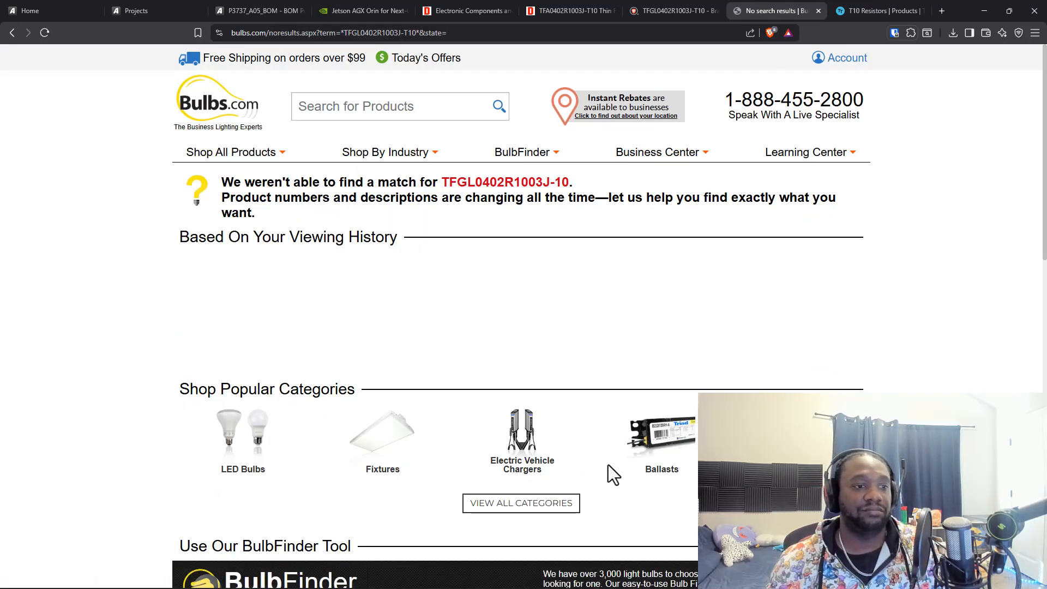
scroll(604, 437, down, 2)
Return to the P3737_A05_BOM page and leave the TFGL0402R1003J-T10 part number cell without editing it
click(682, 10)
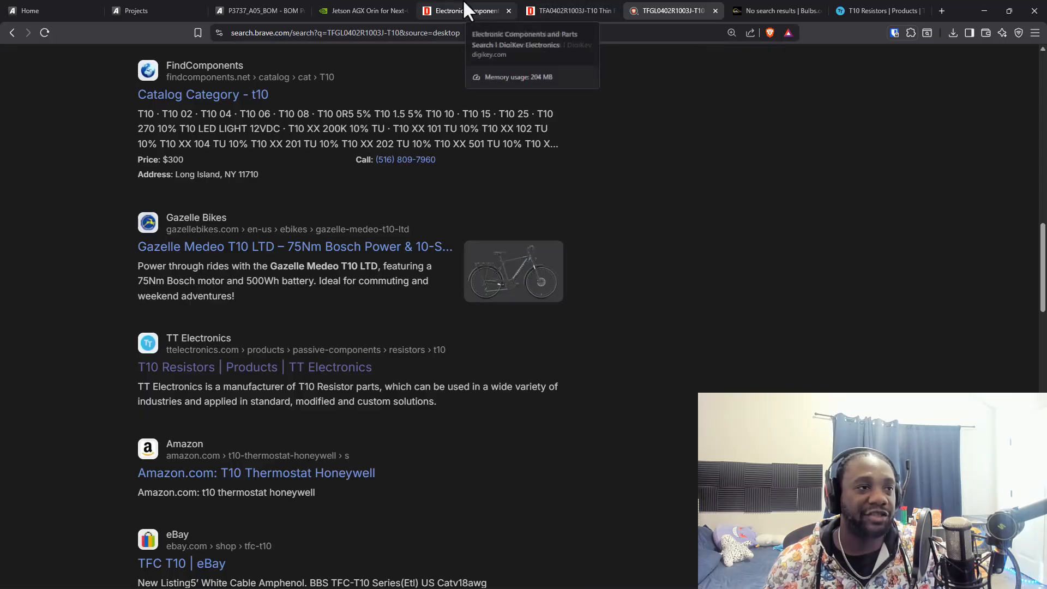
click(297, 10)
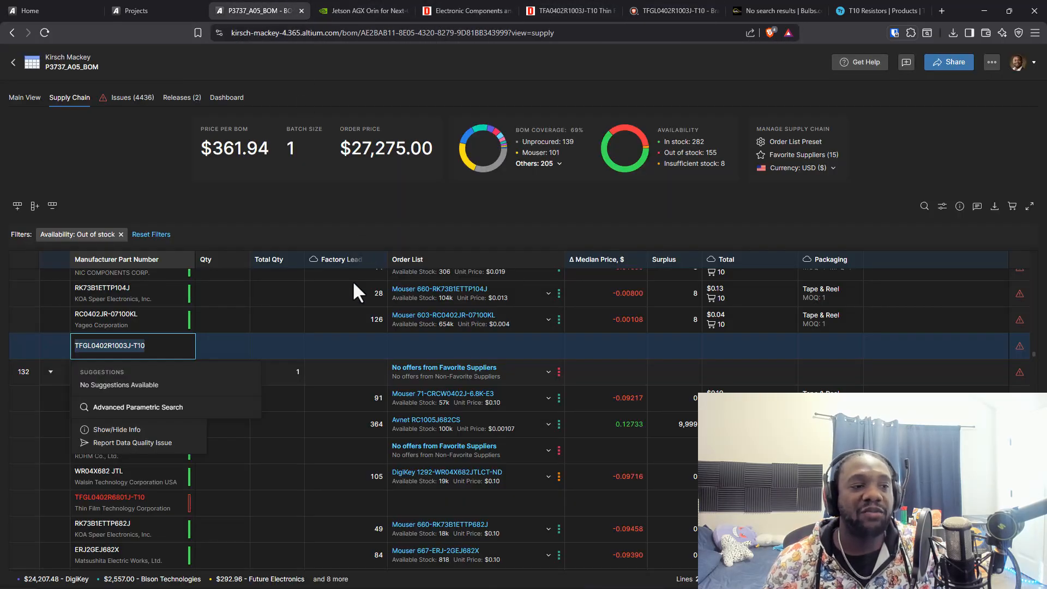
click(270, 341)
click(469, 344)
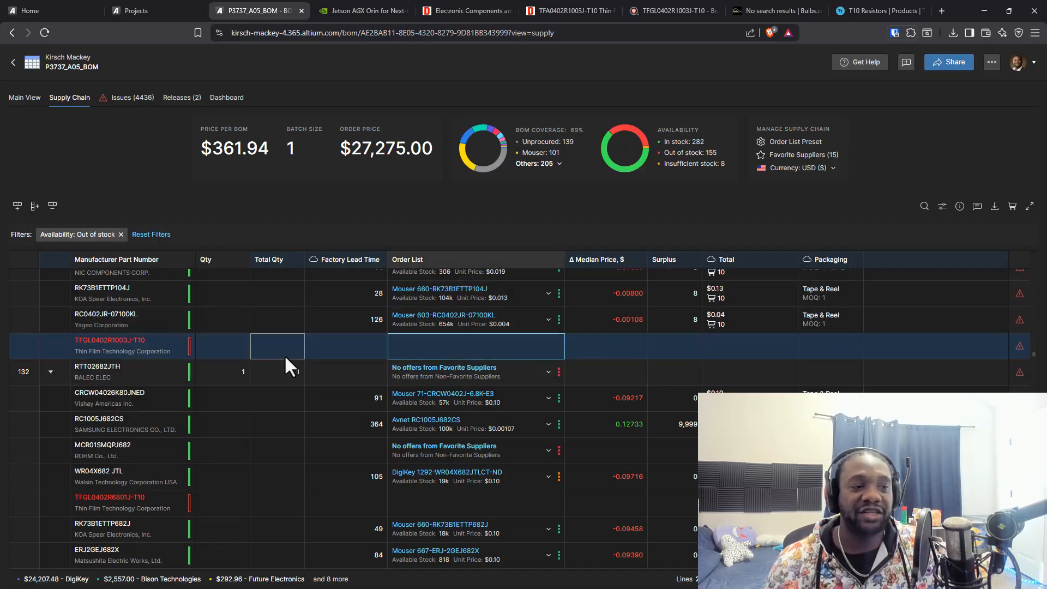
Examine the alternative parts and supplier offers for line 130, from ERJ2GEJ104X down to TFGL0402R1003J-T10
scroll(309, 368, up, 4)
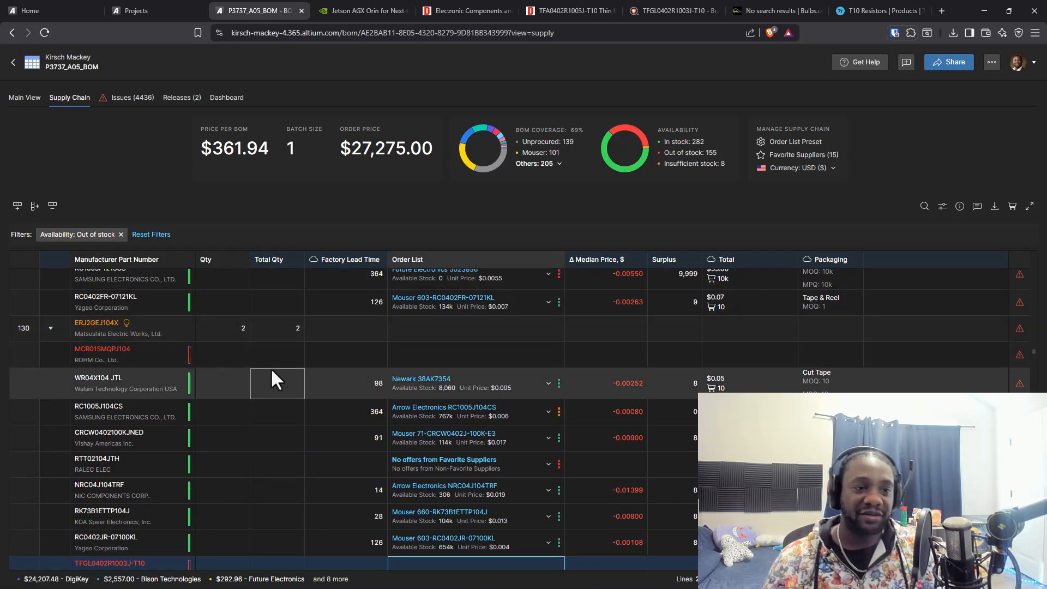
scroll(274, 380, down, 1)
scroll(274, 380, up, 1)
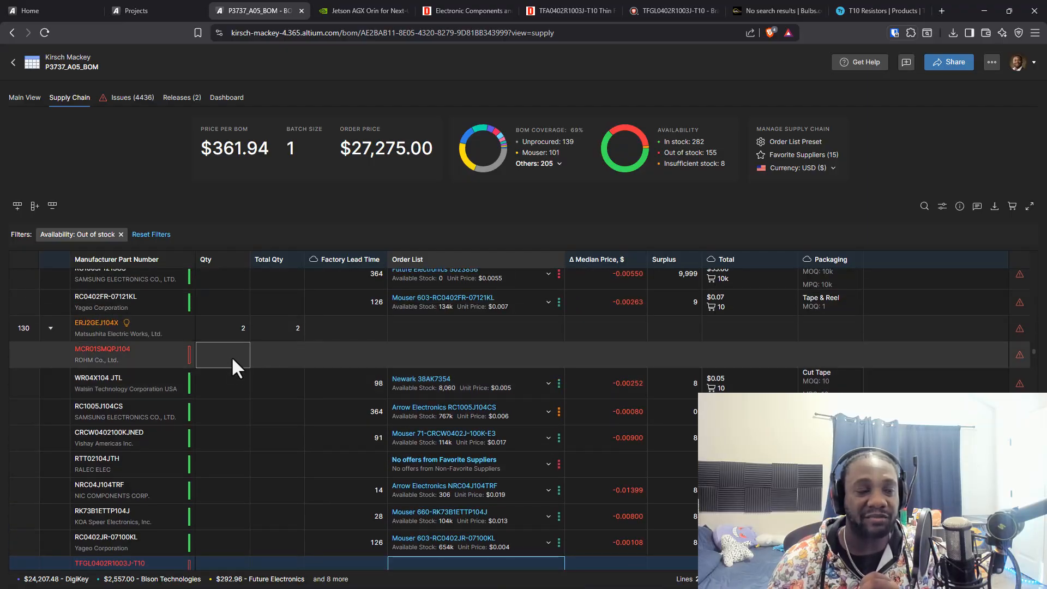
scroll(232, 355, down, 2)
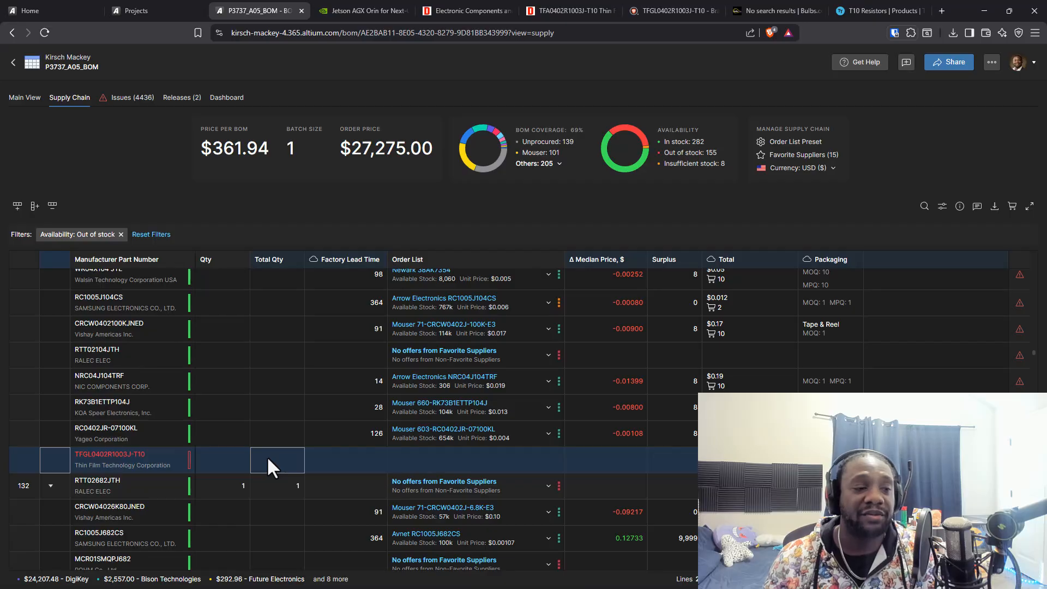
key(Right)
key(Right)
key(Right)
key(Left)
key(Left)
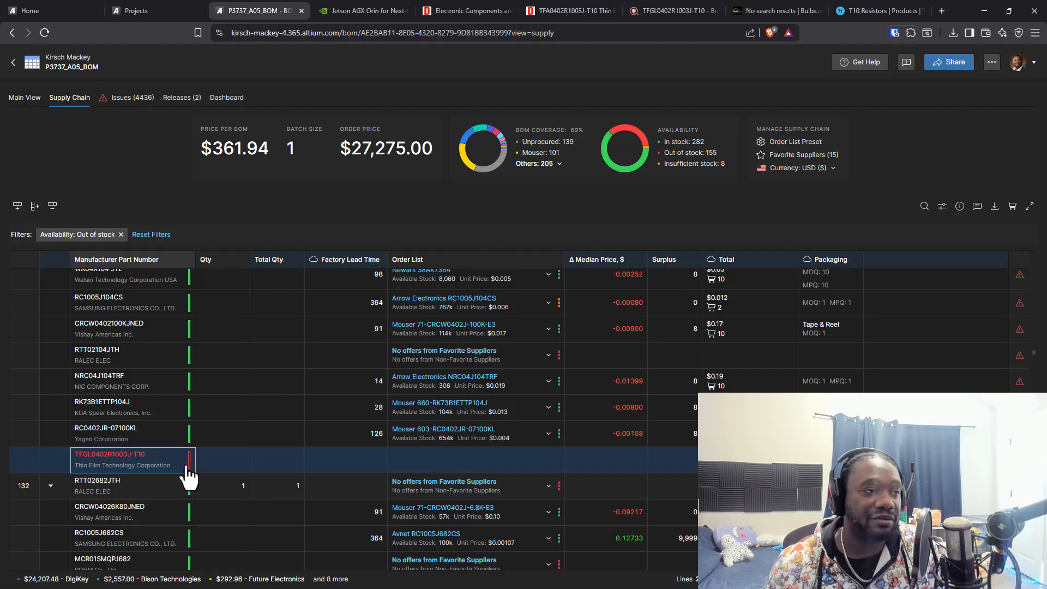
scroll(241, 415, up, 2)
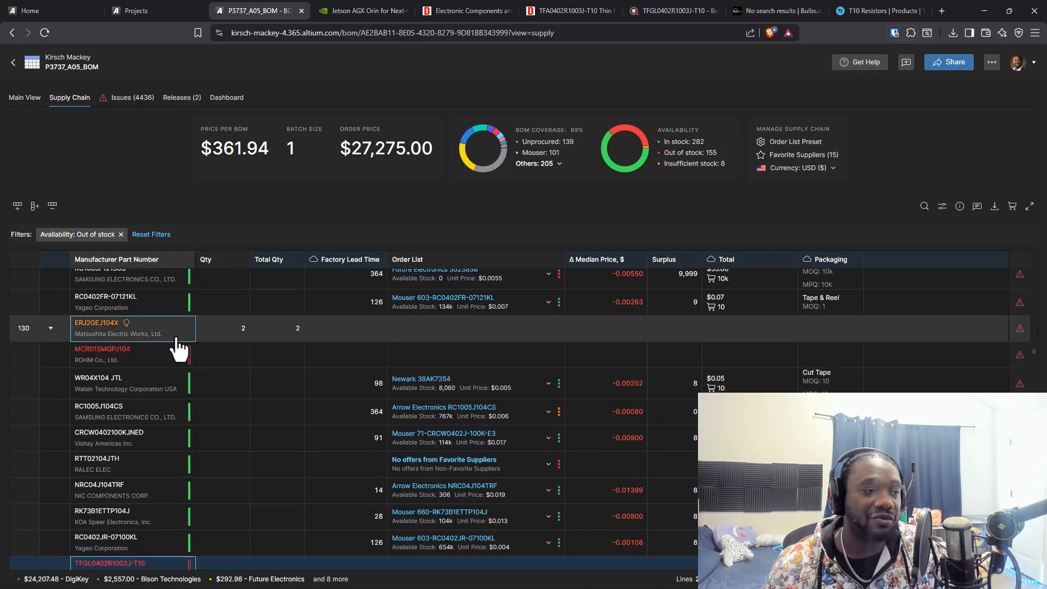
mouse_move(78, 338)
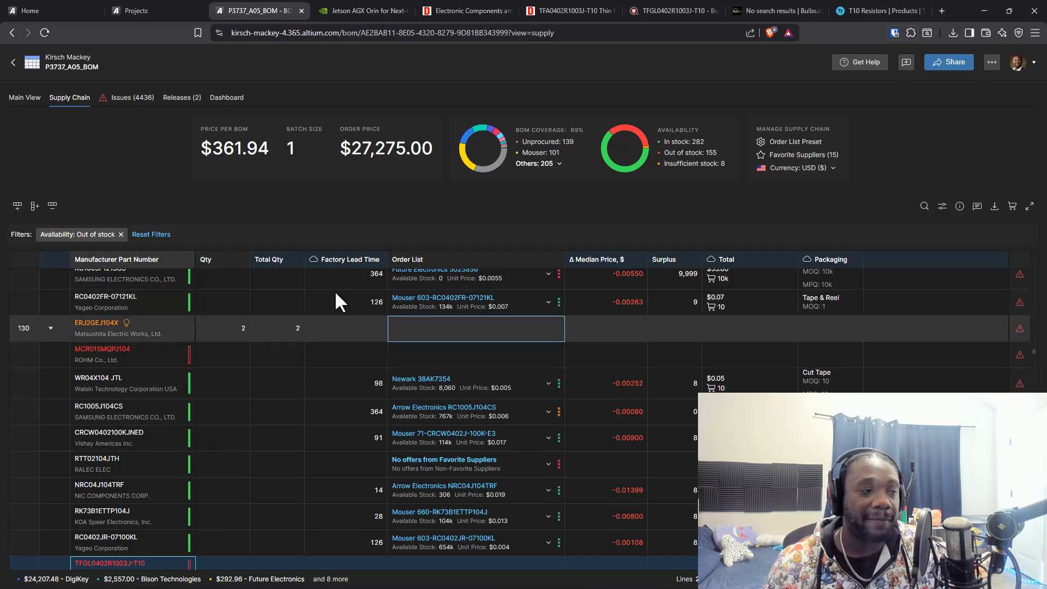
Show the BOM's Main View and move the Jetson AGX Orin browser tab ahead of the BOM tab
click(32, 98)
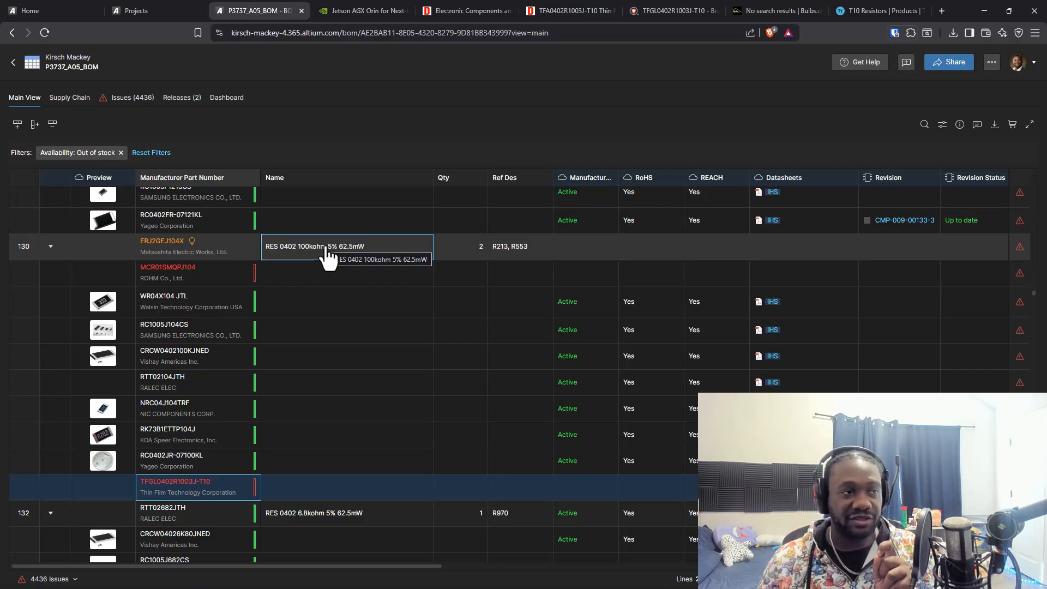
click(397, 11)
drag(357, 10, 227, 7)
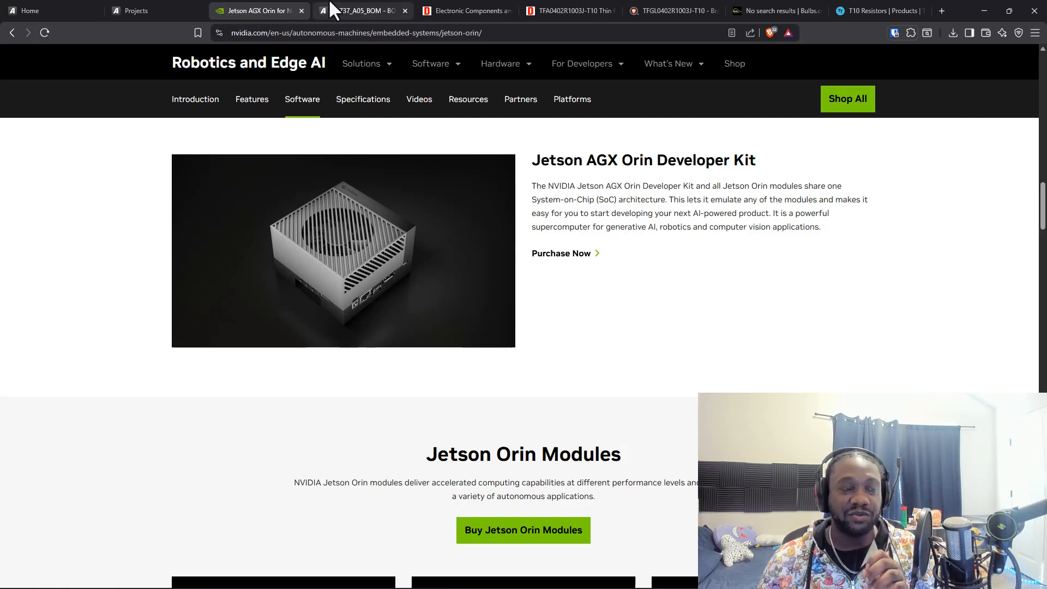
Review the open research tabs and close the web search, Bulbs.com, TT Electronics and DigiKey search-result tabs
click(486, 11)
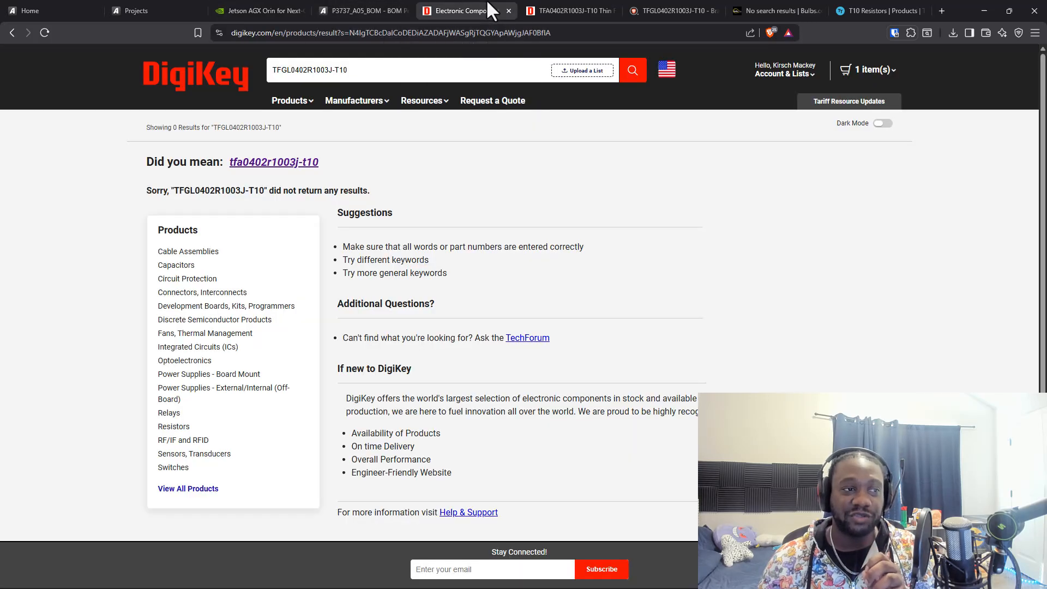
click(540, 10)
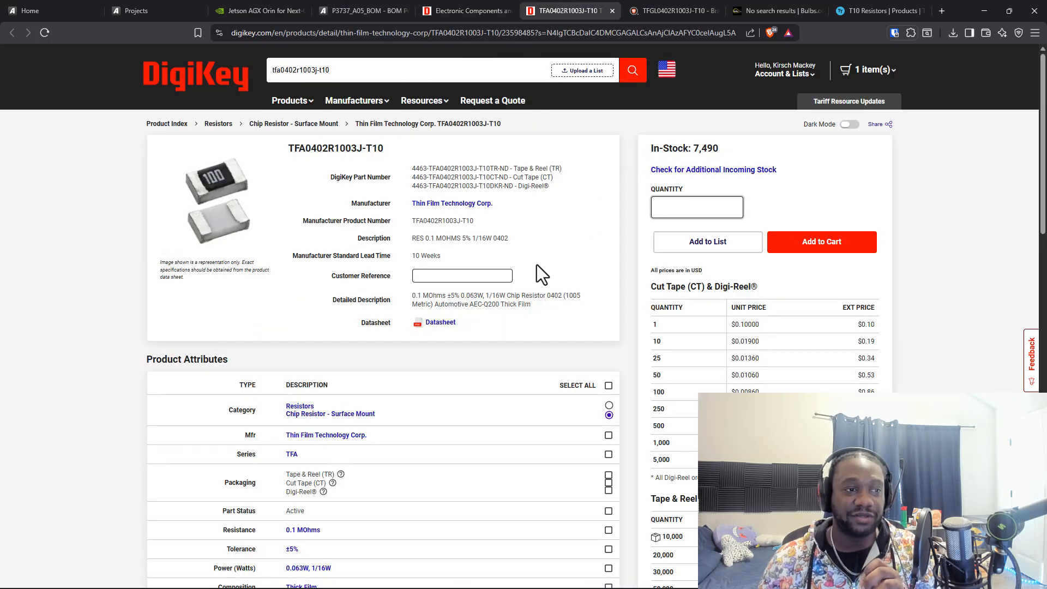
click(666, 10)
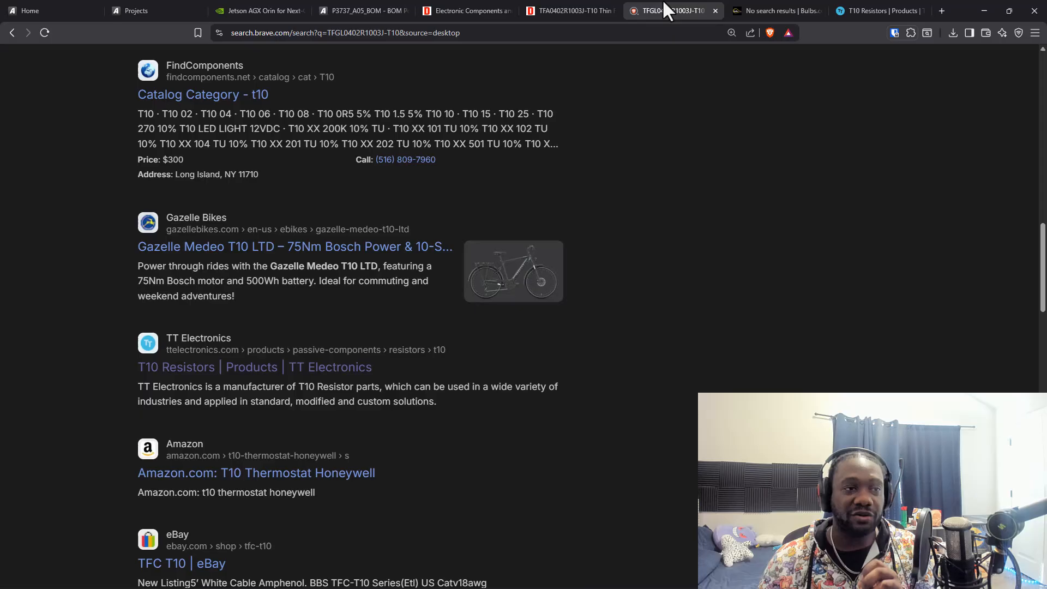
click(715, 11)
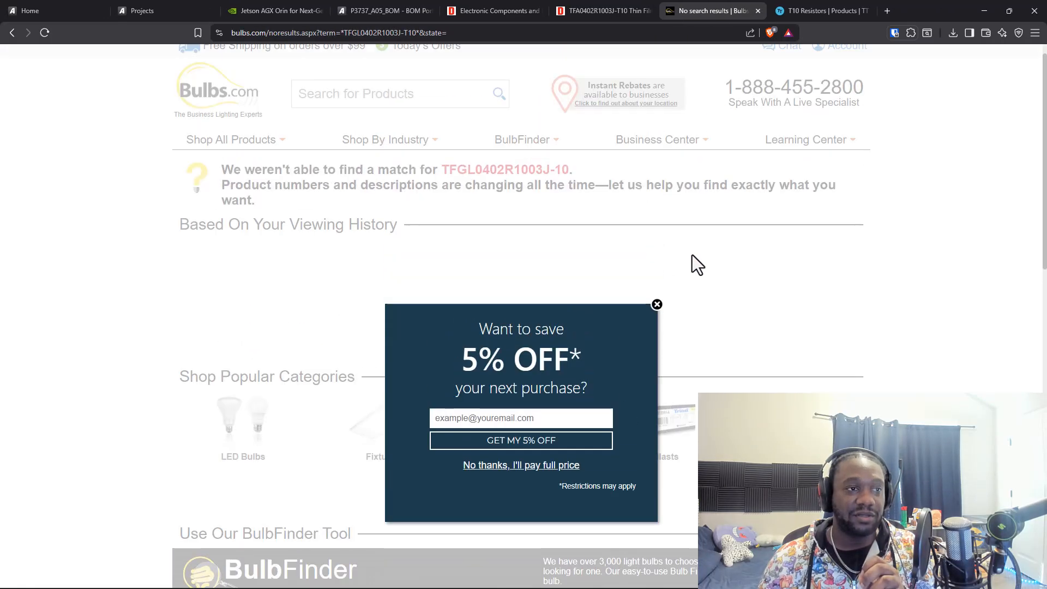
click(805, 11)
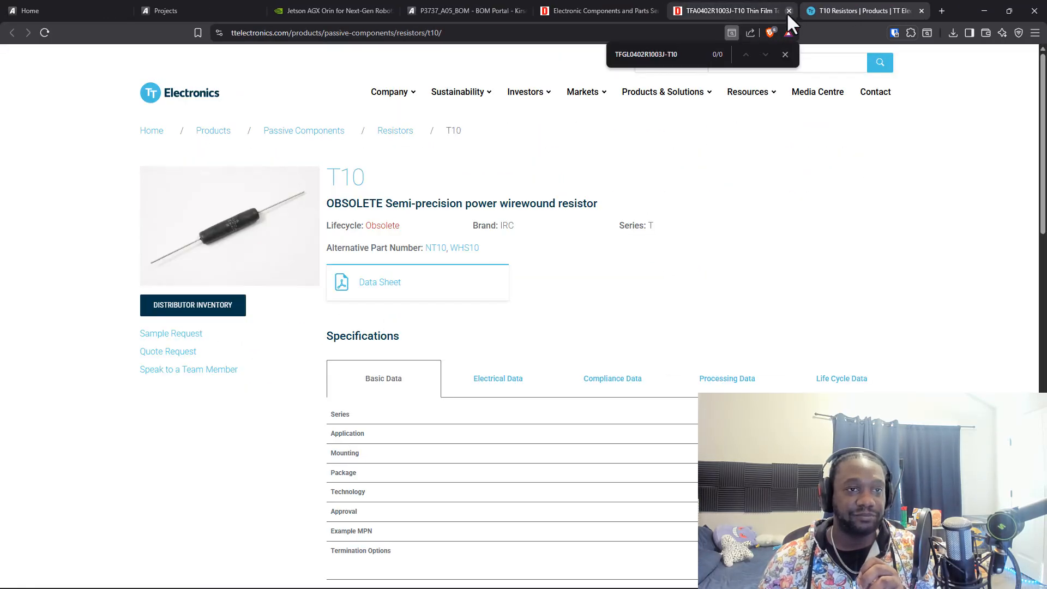
click(921, 11)
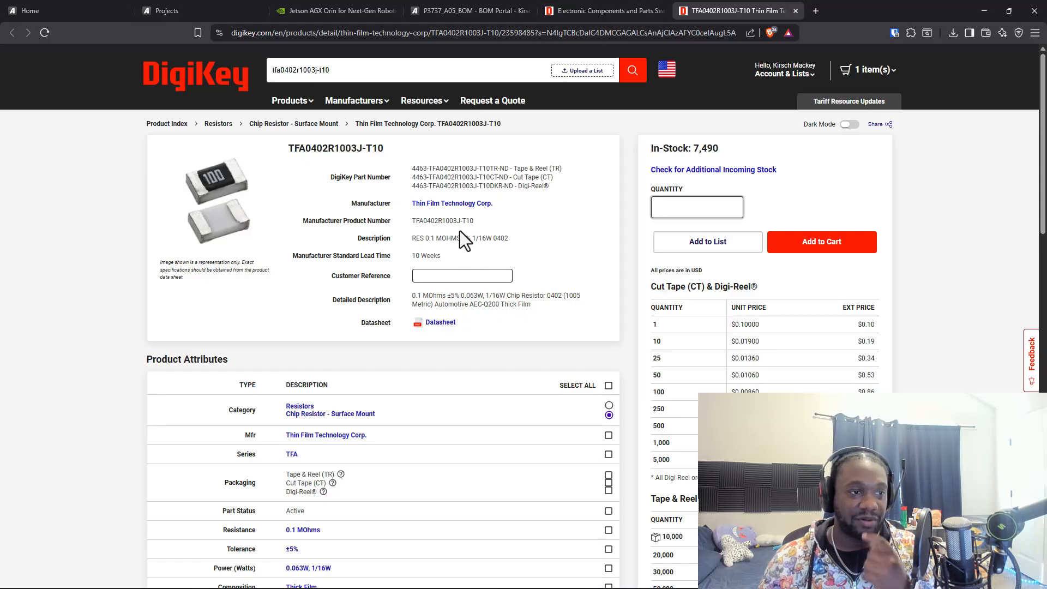
click(557, 13)
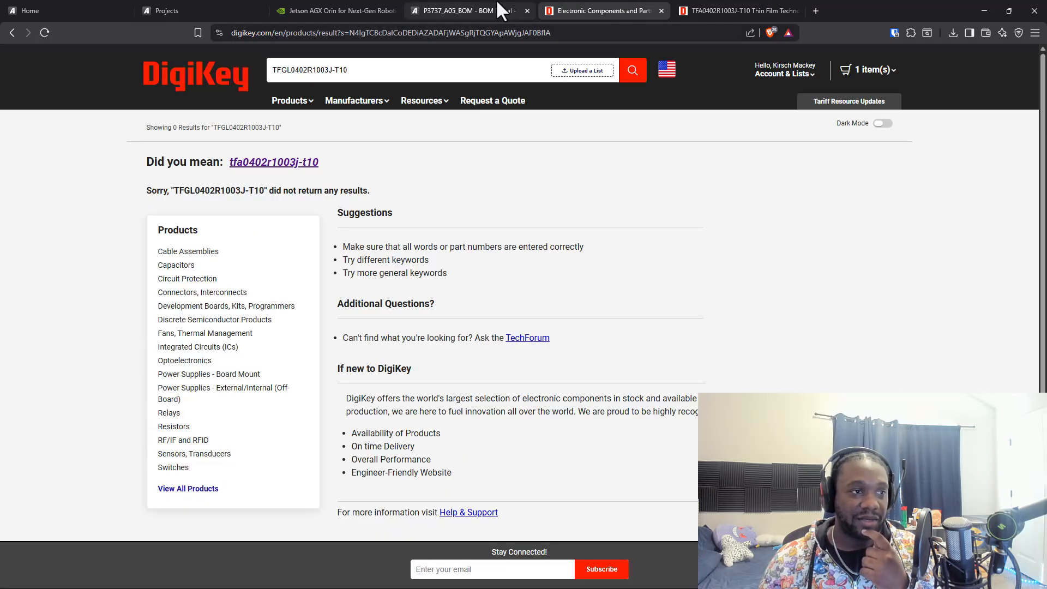
click(661, 10)
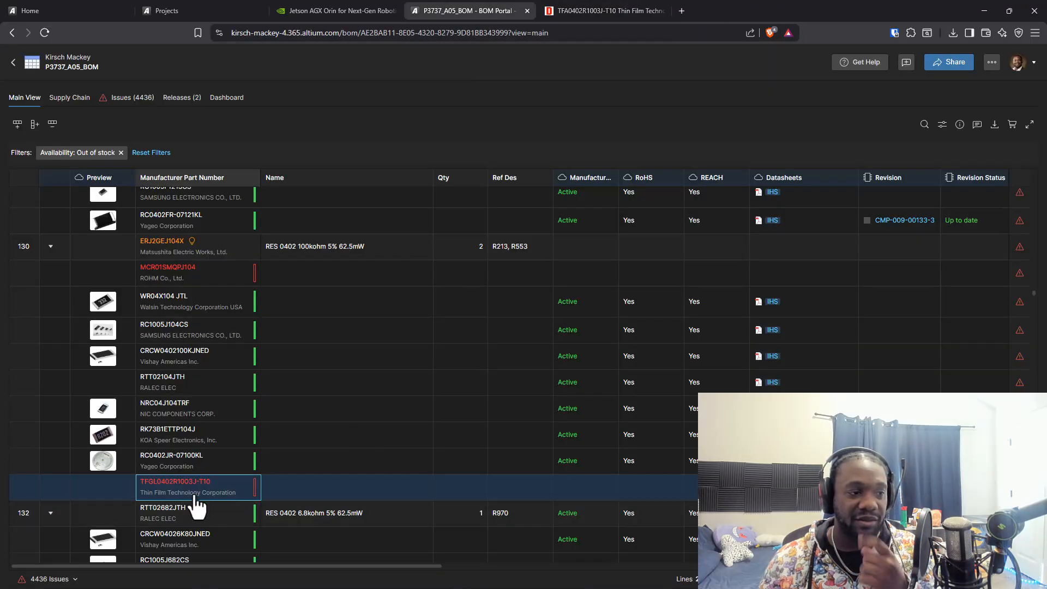
Check the DigiKey TFA0402R1003J-T10 page against the BOM and display the issue details for part ERJ2GEJ104X on line 130
click(597, 10)
click(469, 10)
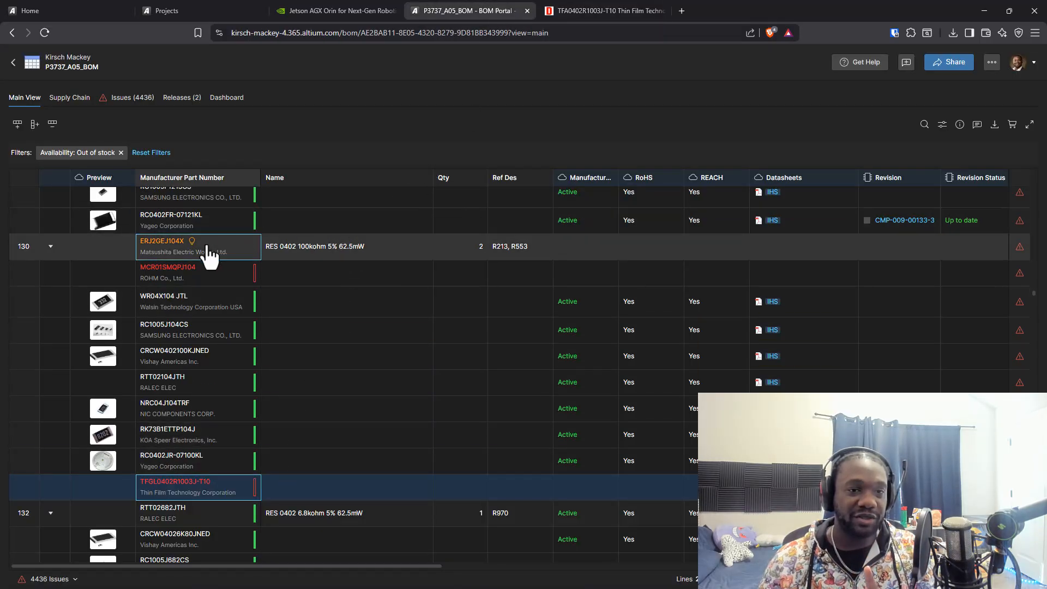
mouse_move(209, 257)
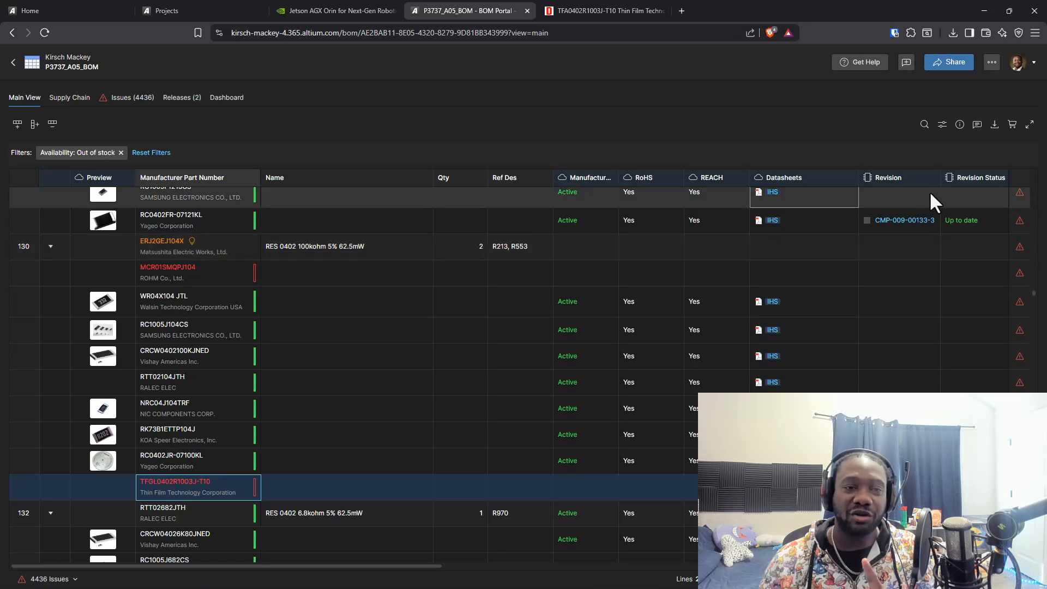
click(1019, 247)
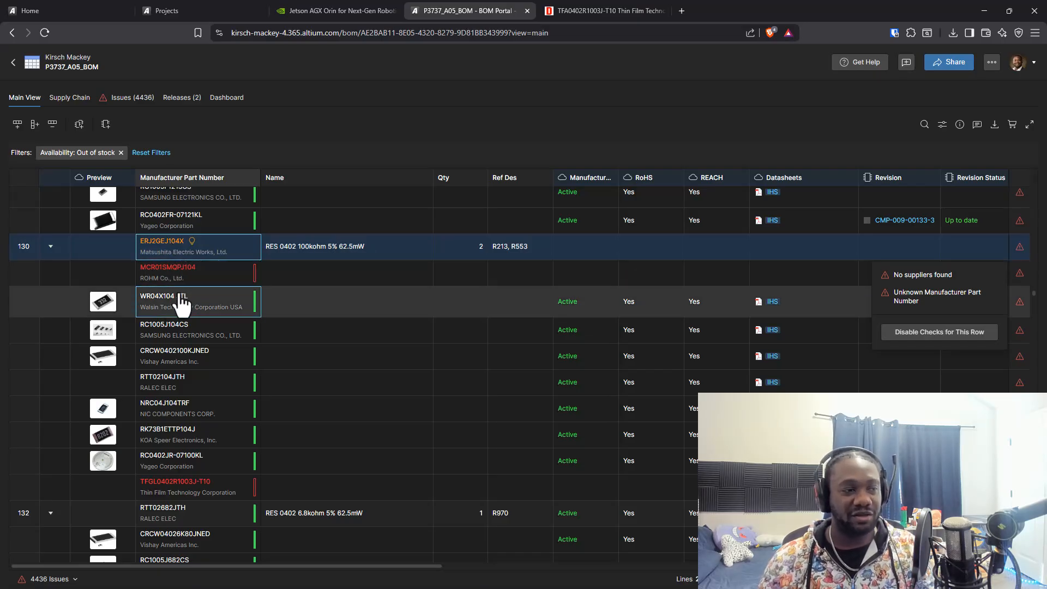
Open the Octopart page of the Walsin WR04X104 JTL alternative from its part suggestions, and from there its DigiKey product page
double_click(183, 303)
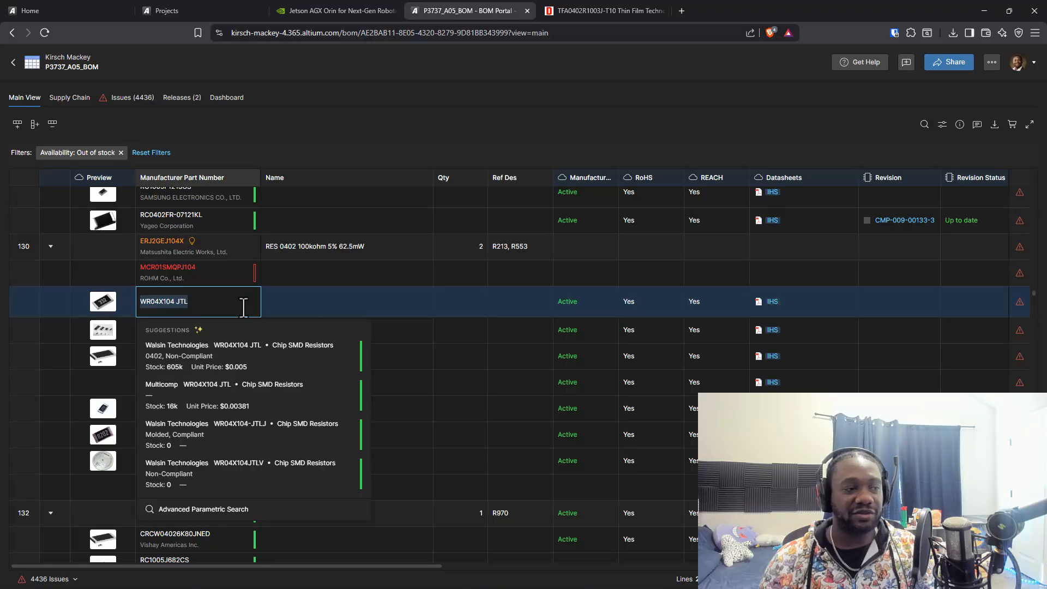
click(350, 356)
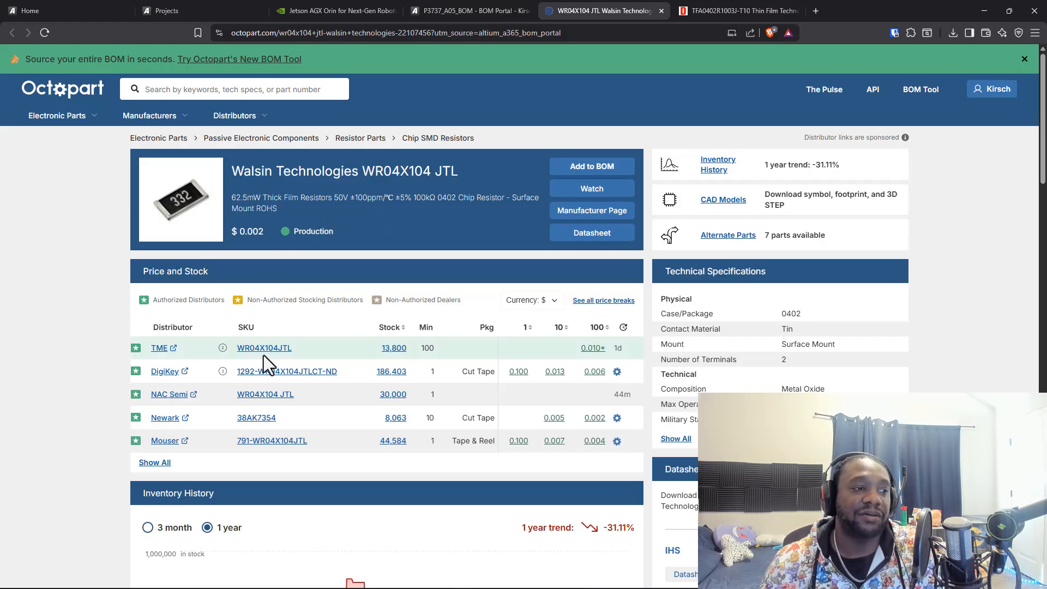
click(271, 372)
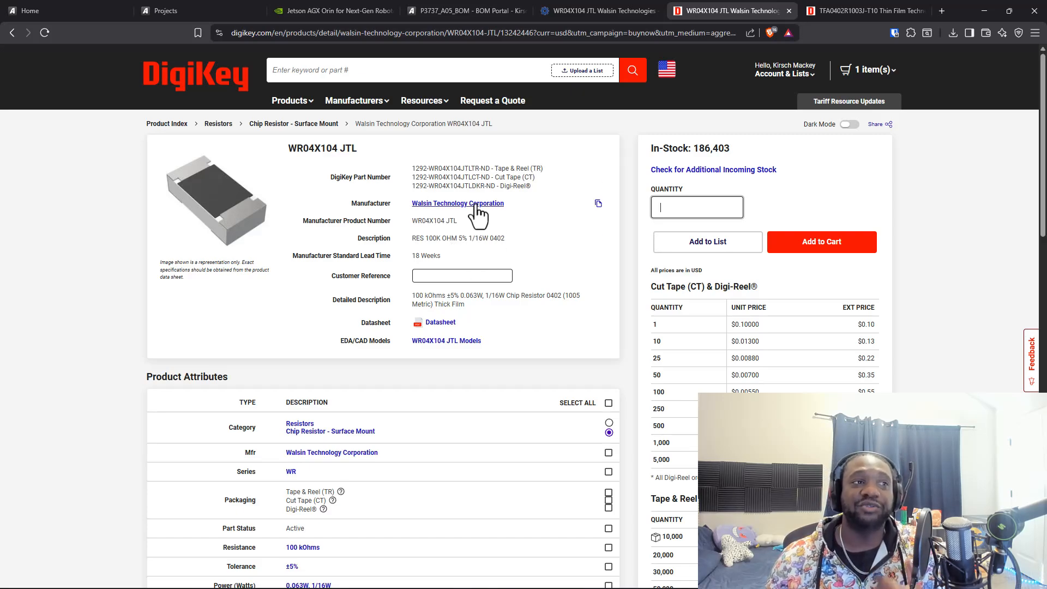
Return to the P3737_A05_BOM and close the part suggestions for WR04X104 JTL on line 130 without changing the part
click(218, 11)
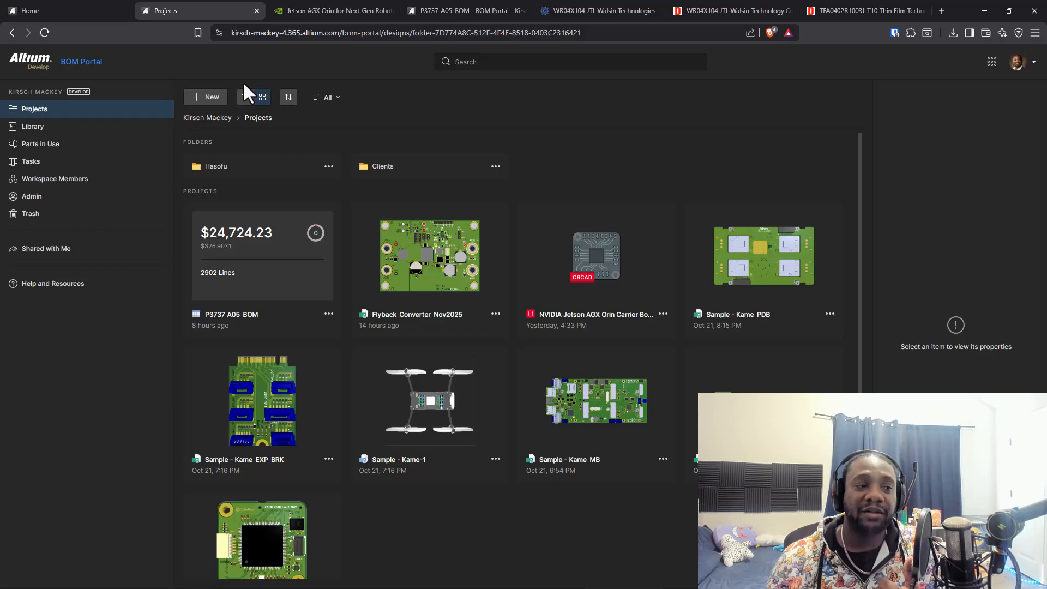
click(330, 11)
click(452, 11)
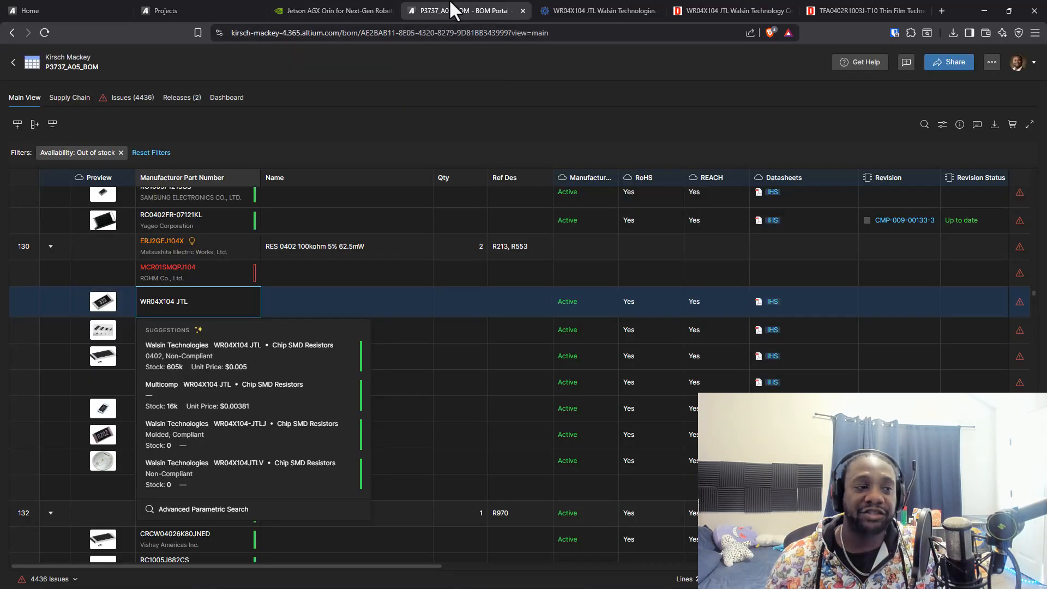
click(494, 334)
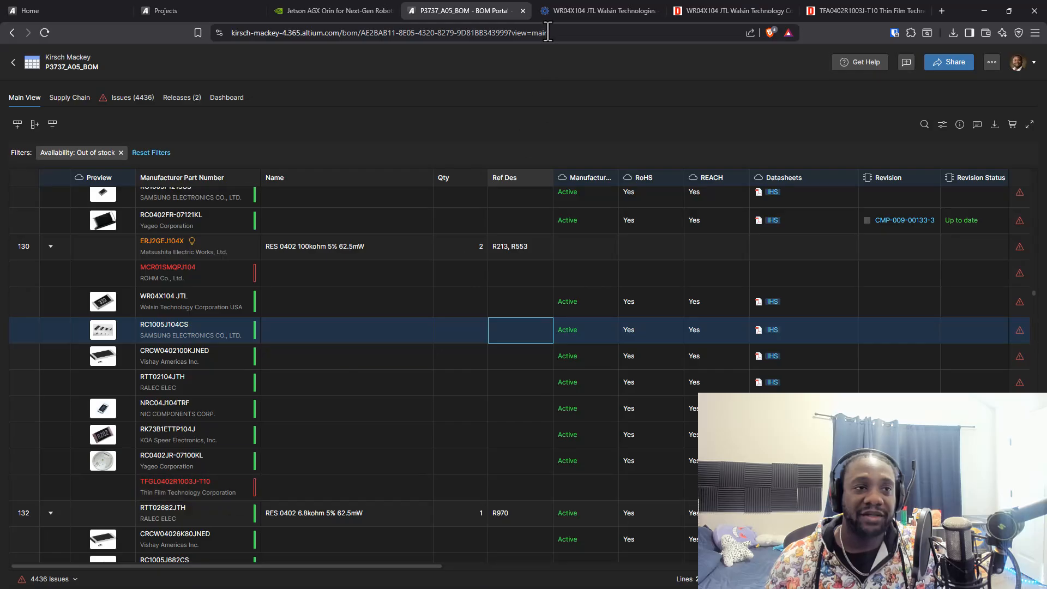
Compare the DigiKey product pages of WR04X104 JTL and TFA0402R1003J-T10, including the Octopart page of the Walsin part
click(600, 10)
click(715, 10)
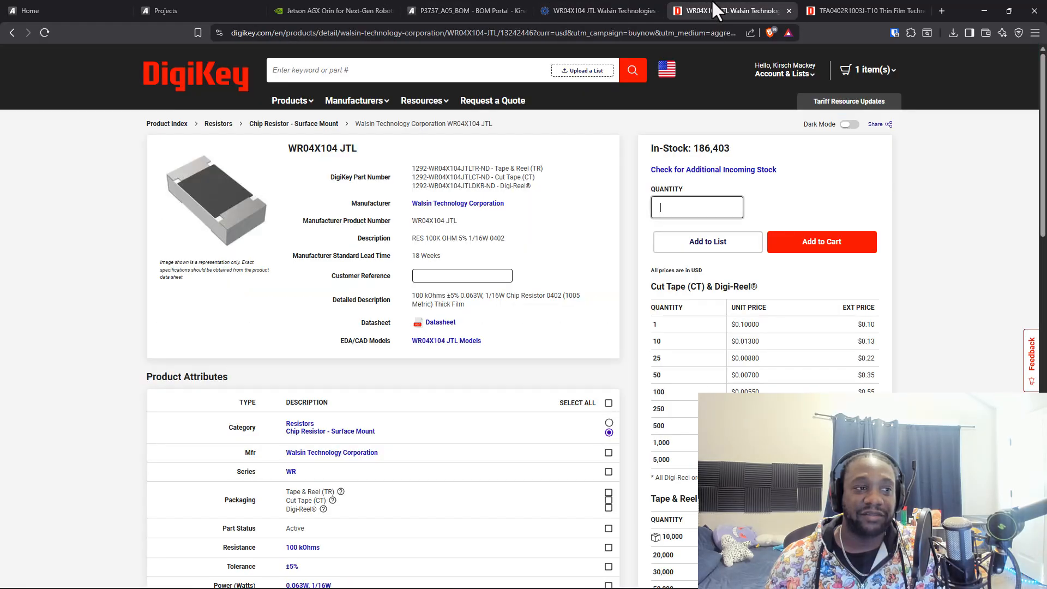
click(645, 11)
click(872, 10)
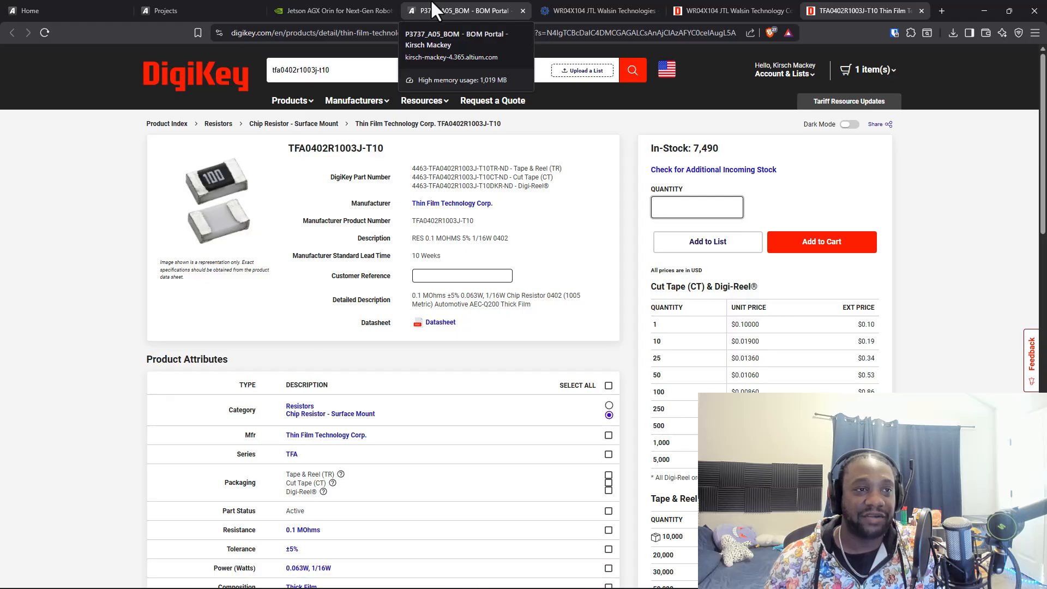
click(695, 9)
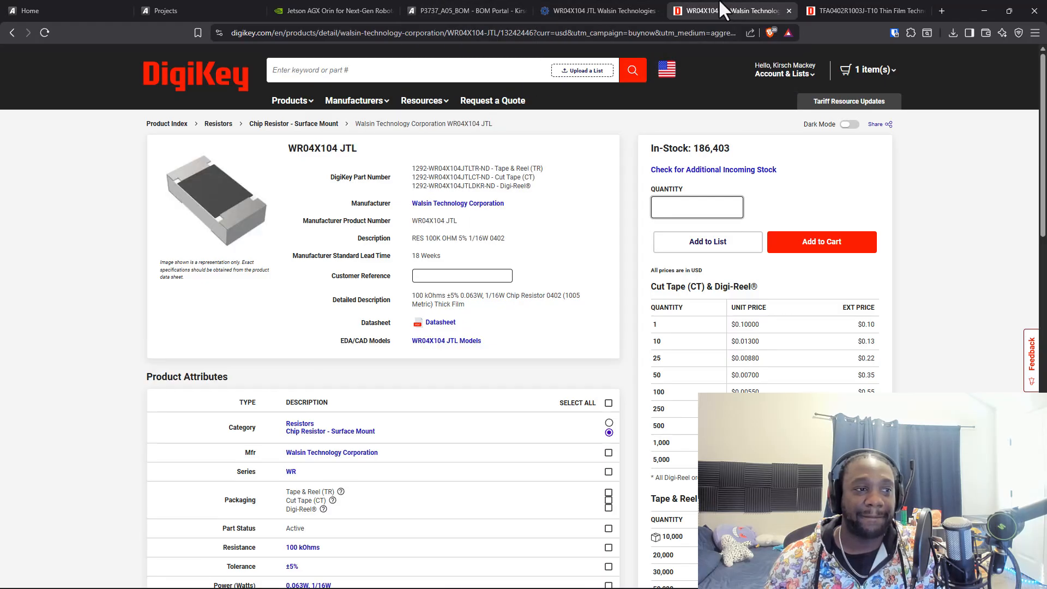
click(609, 10)
click(725, 9)
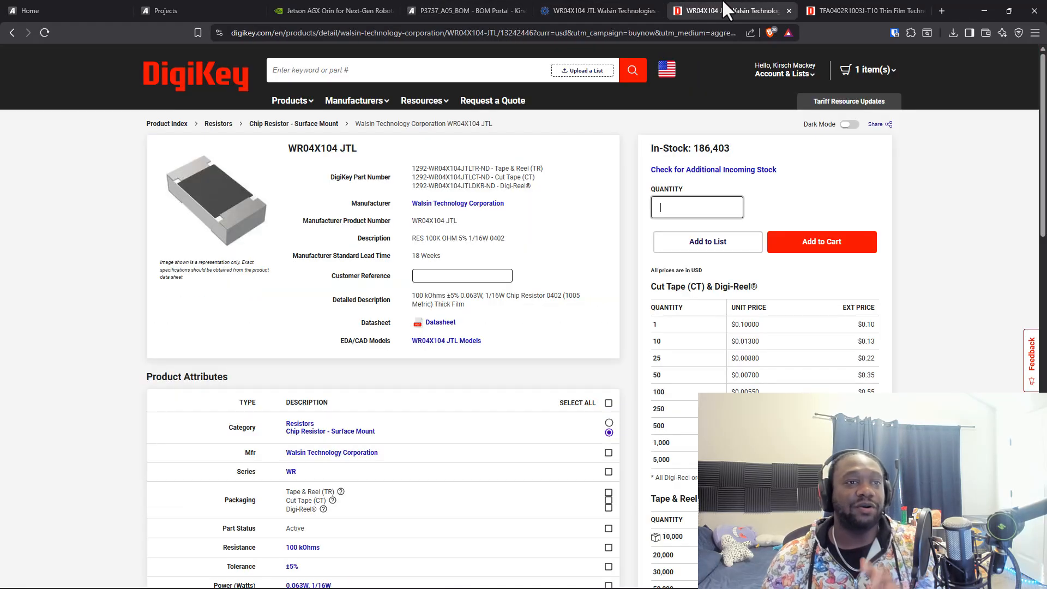
click(860, 9)
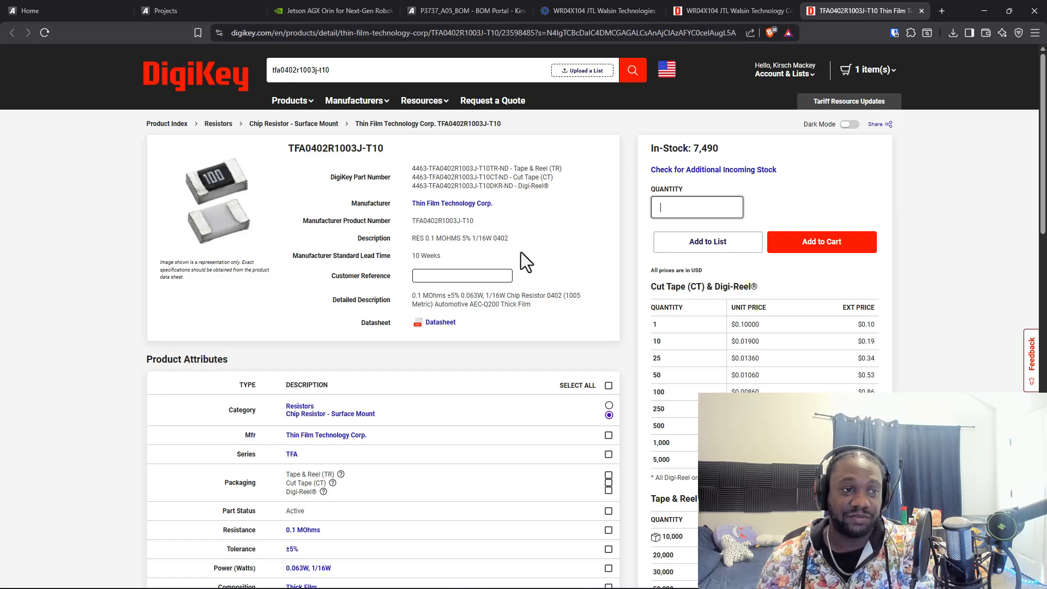
click(737, 10)
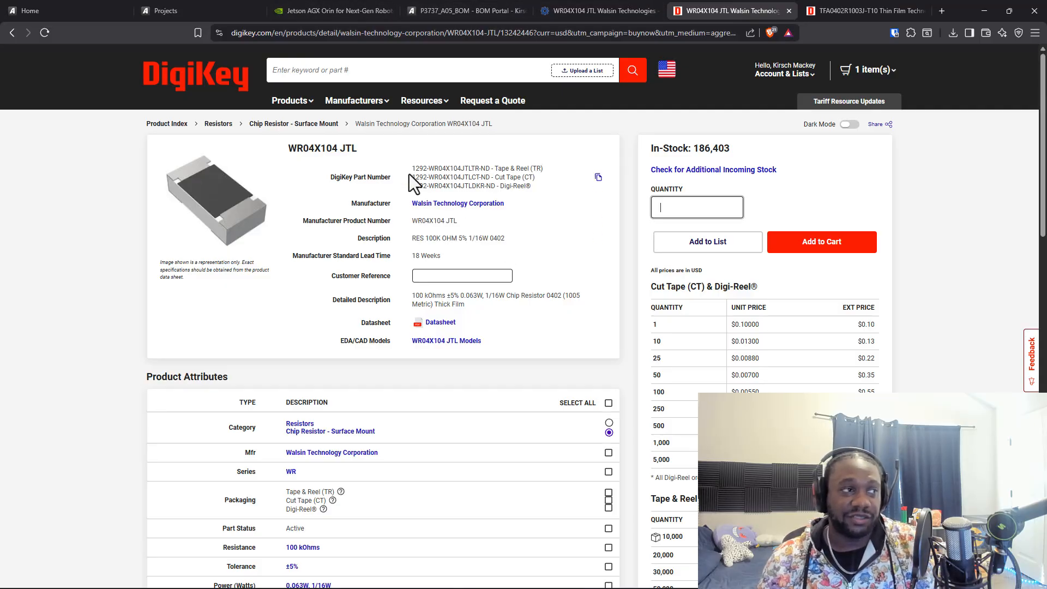
Check the line 130 alternatives in the BOM against both DigiKey descriptions and examine the product attributes of TFA0402R1003J-T10
click(172, 10)
click(349, 10)
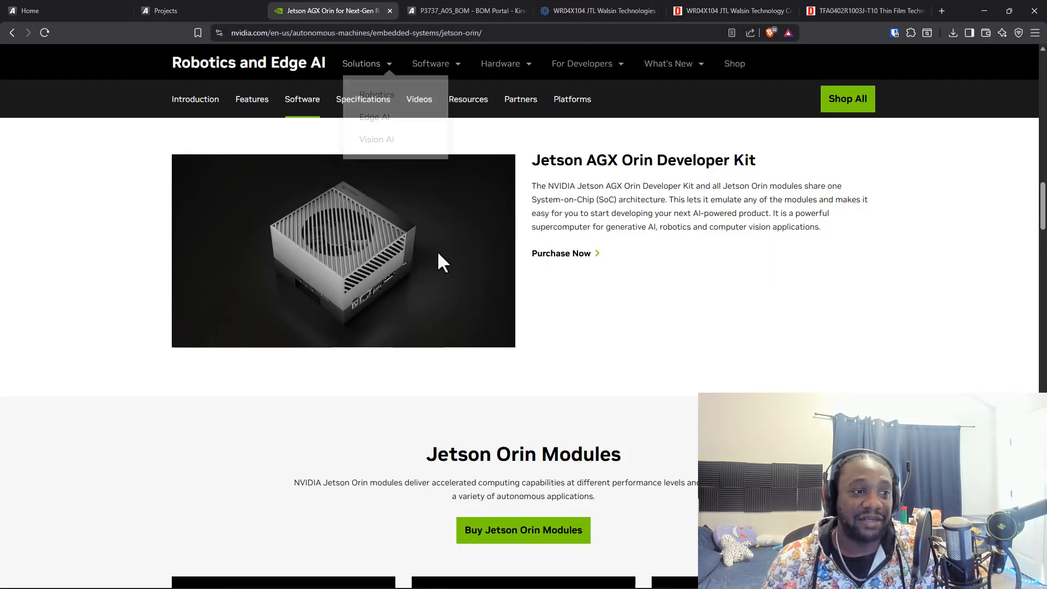
click(444, 9)
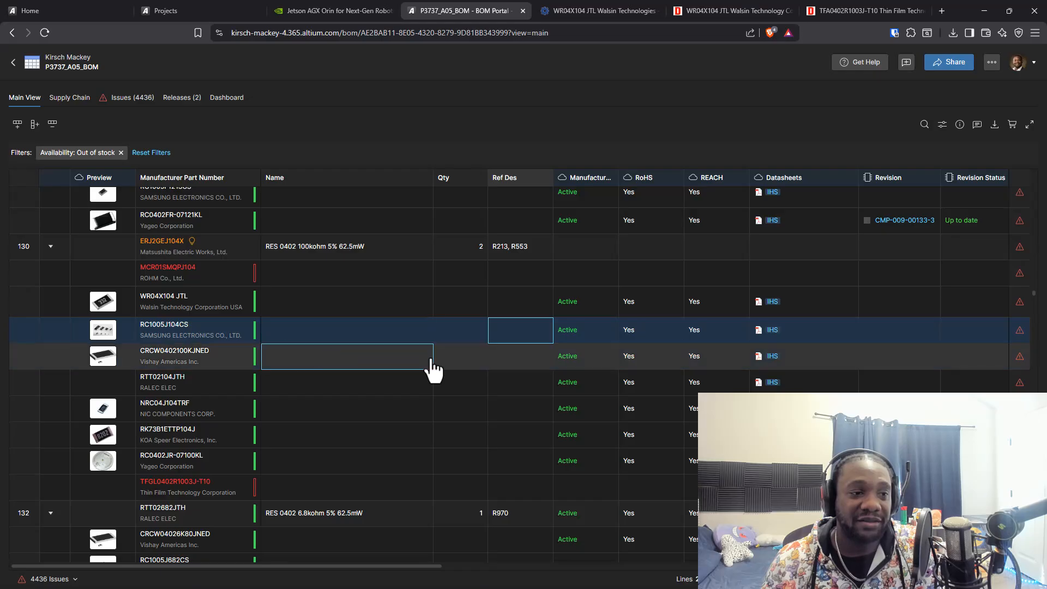
click(731, 10)
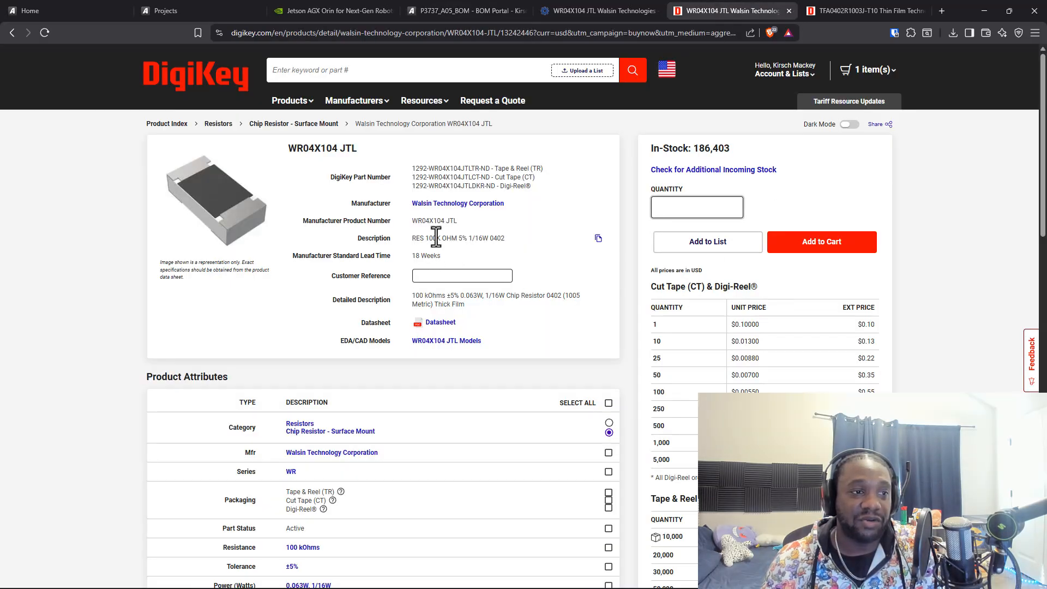
key(ctrl+Tab)
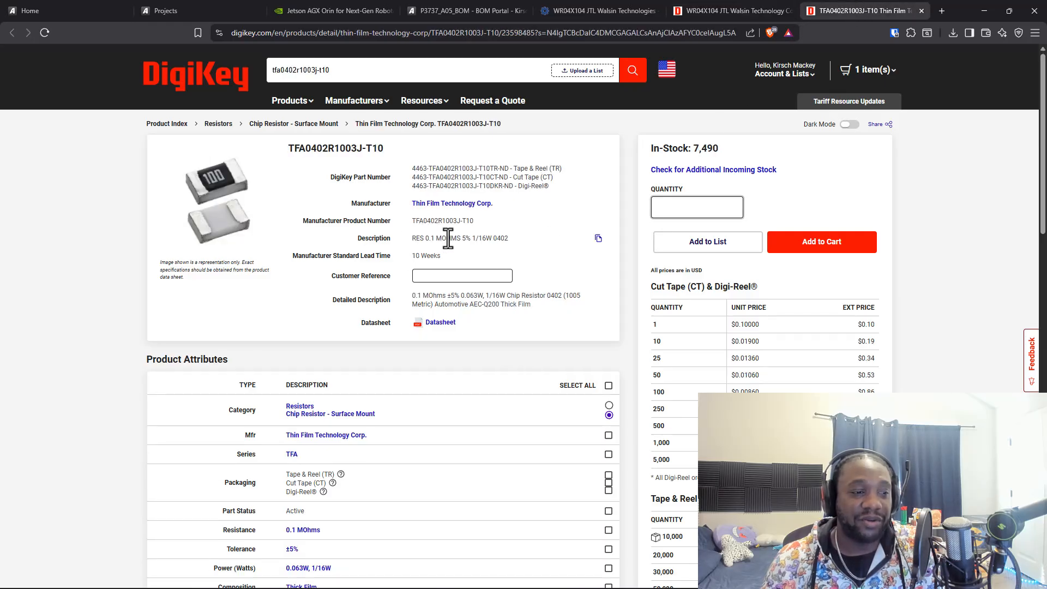
scroll(480, 327, down, 5)
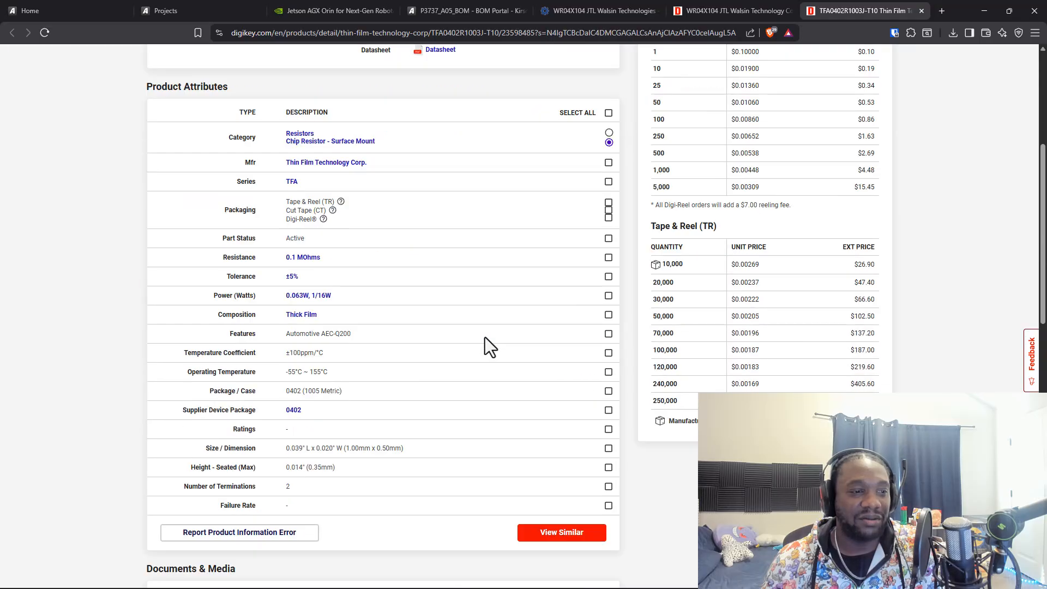
scroll(486, 338, down, 3)
scroll(486, 338, up, 8)
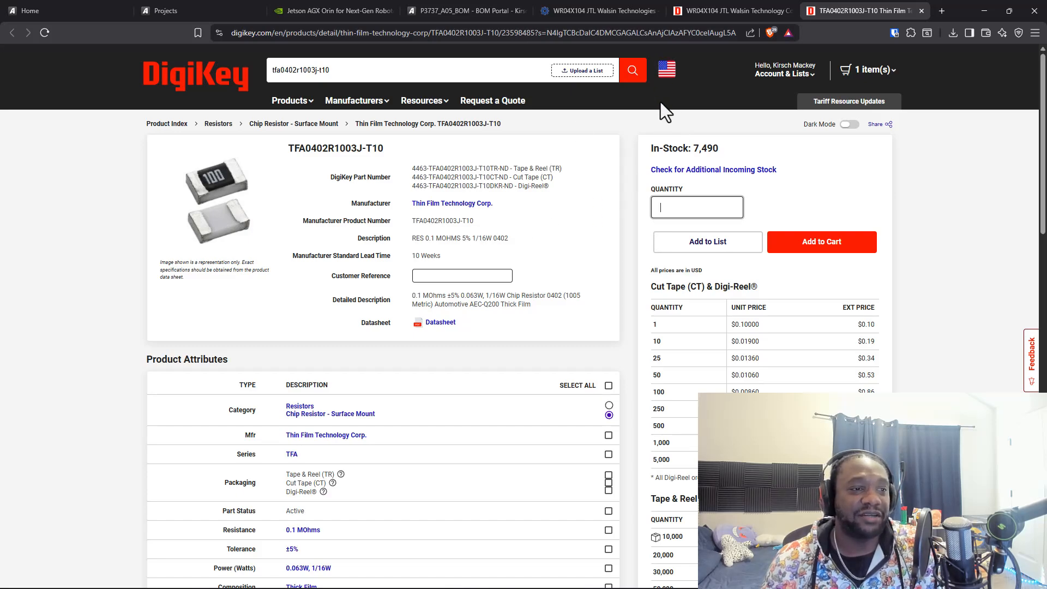
Compare how DigiKey describes the resistance of WR04X104 JTL and of TFA0402R1003J-T10
click(768, 5)
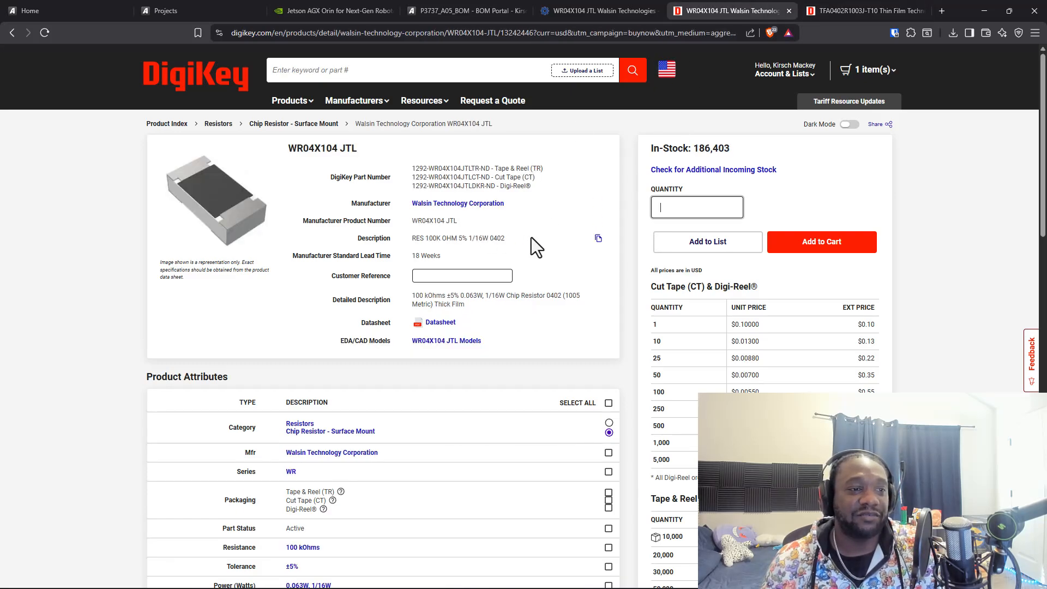
key(ctrl+Tab)
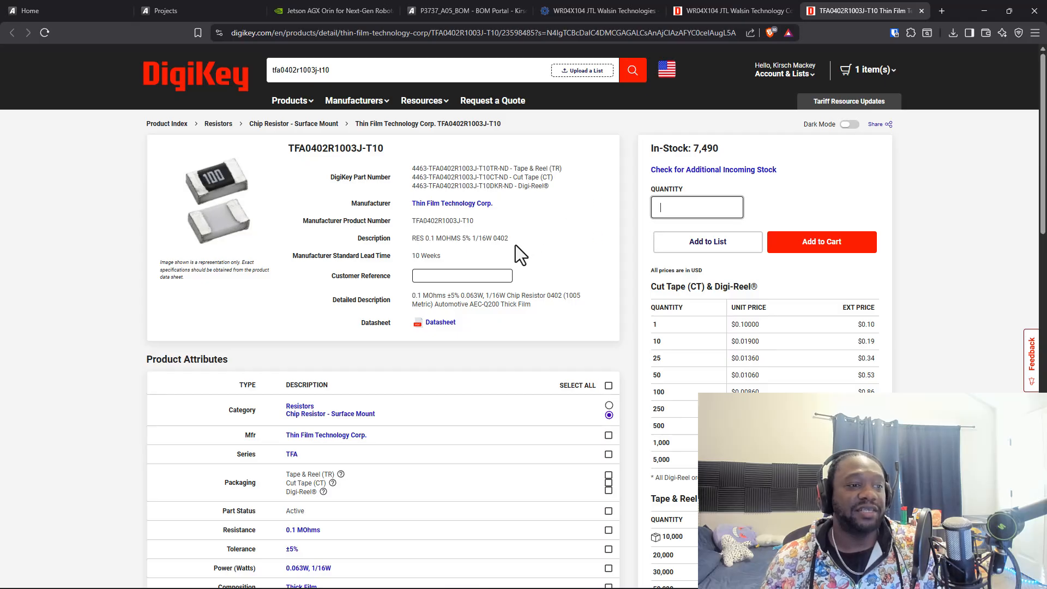
click(708, 11)
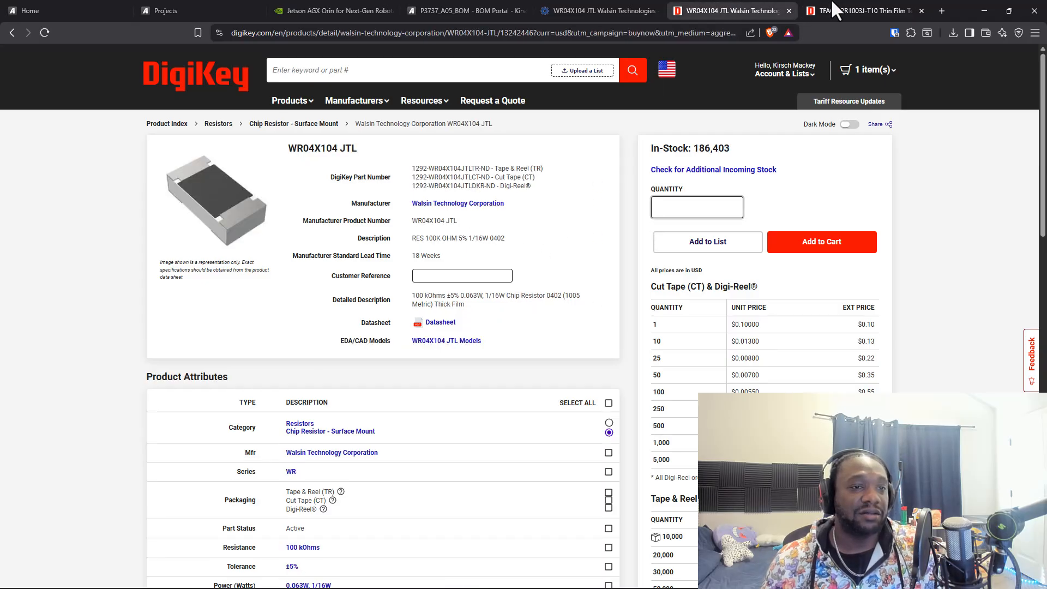
click(843, 10)
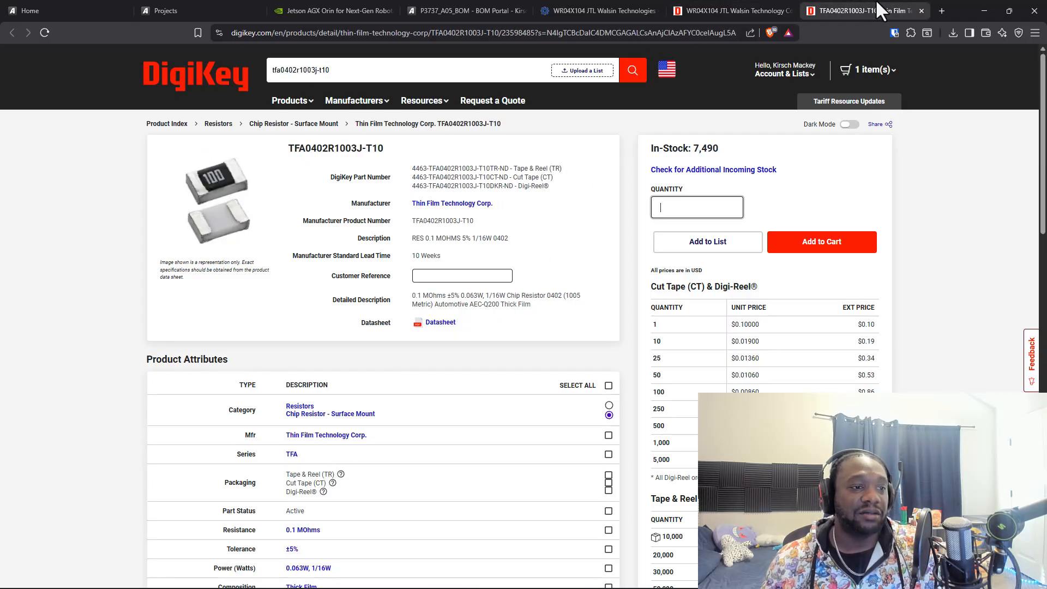
click(755, 9)
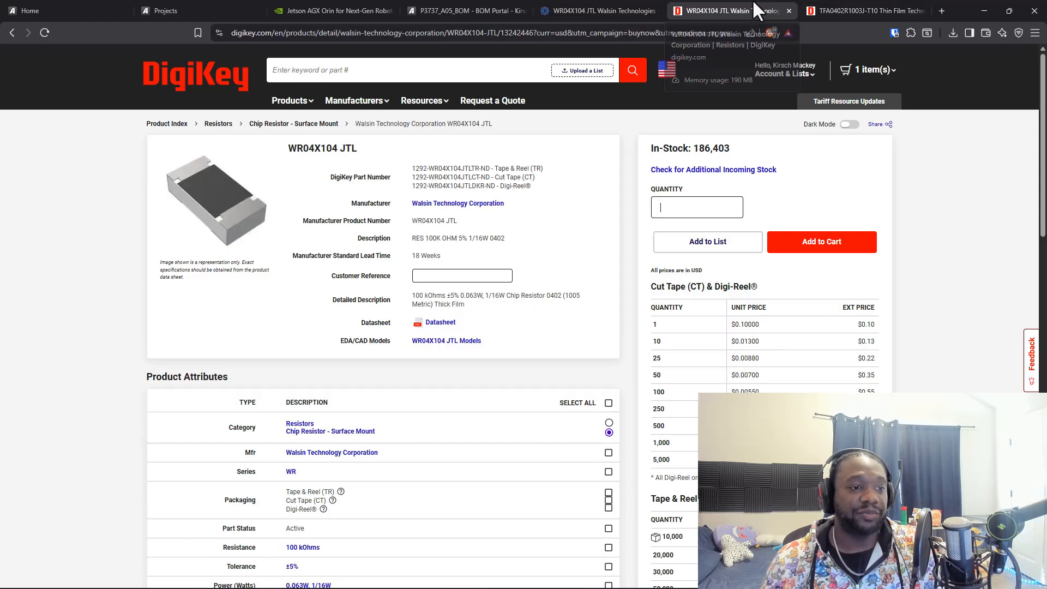
click(834, 10)
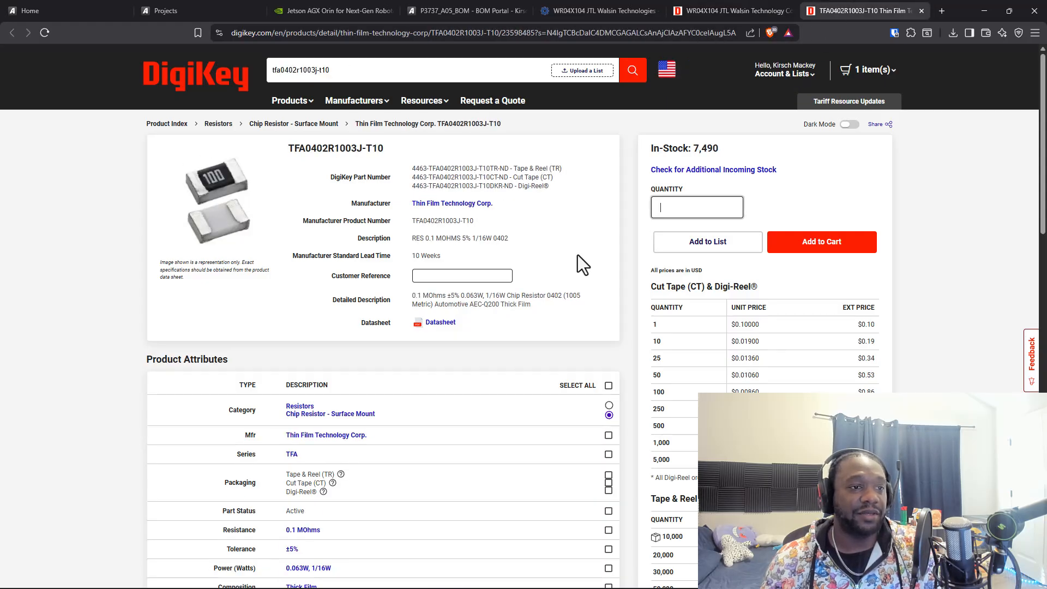
click(599, 221)
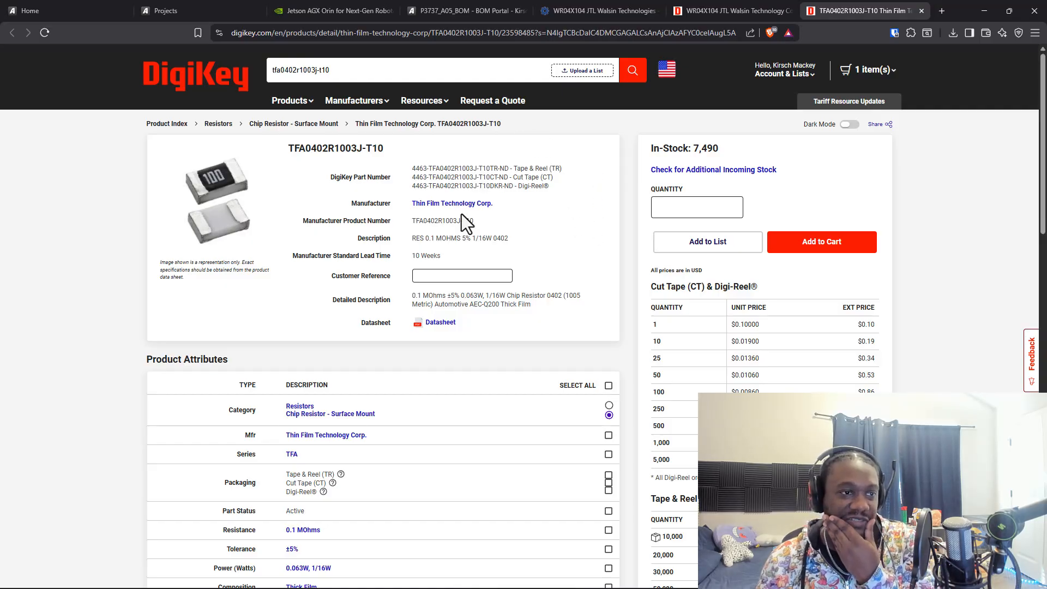
Replace the TFGL0402R1003J-T10 alternative on BOM line 130 with the suggested Thin Film Tech TFA0402R1003J-T10
click(330, 11)
click(240, 9)
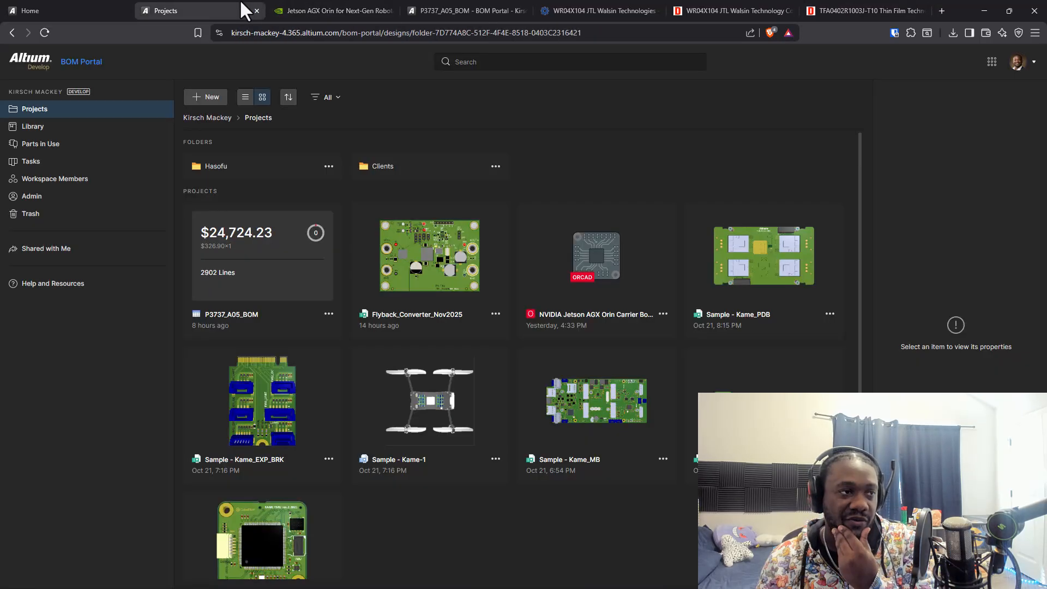
click(338, 10)
click(431, 8)
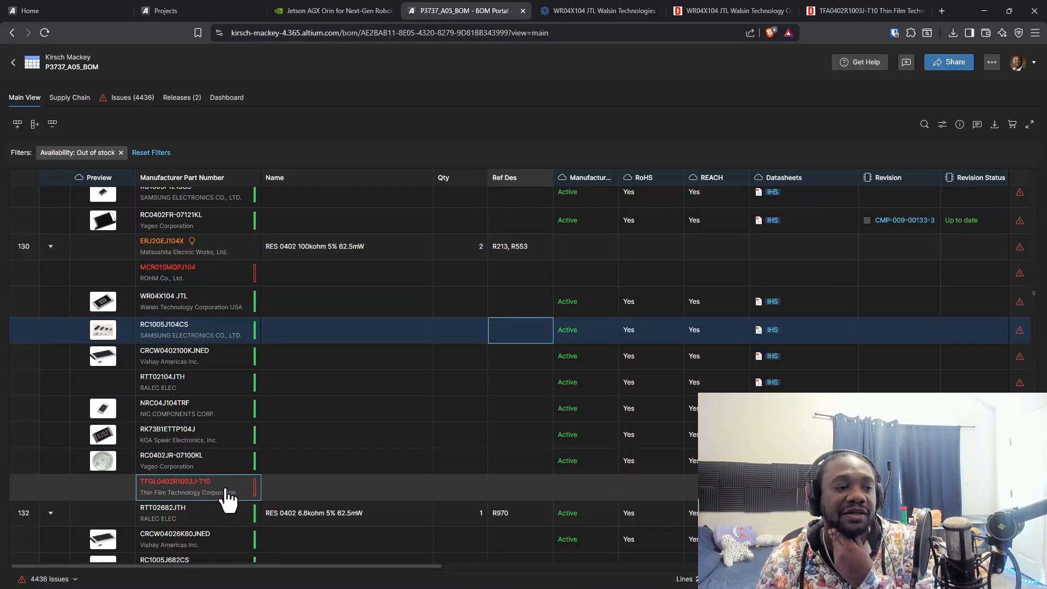
double_click(227, 497)
key(ctrl+v)
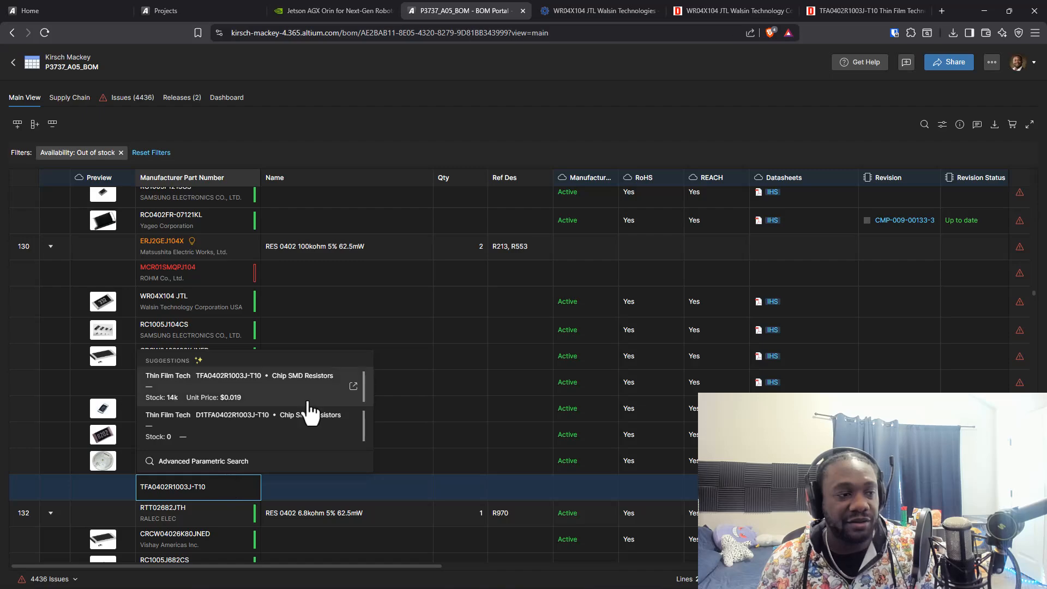
scroll(311, 410, down, 1)
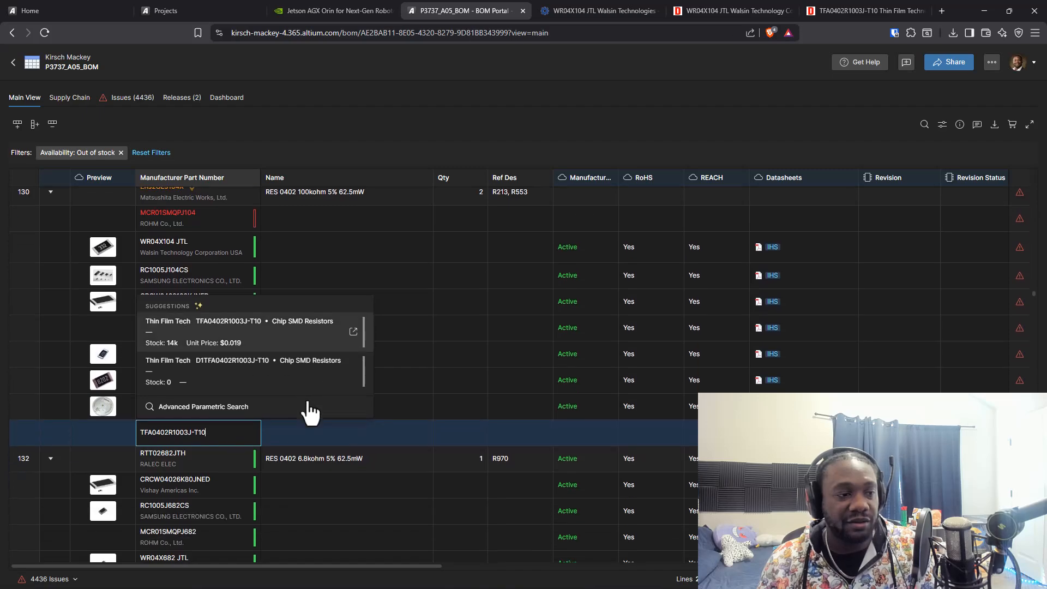
click(250, 323)
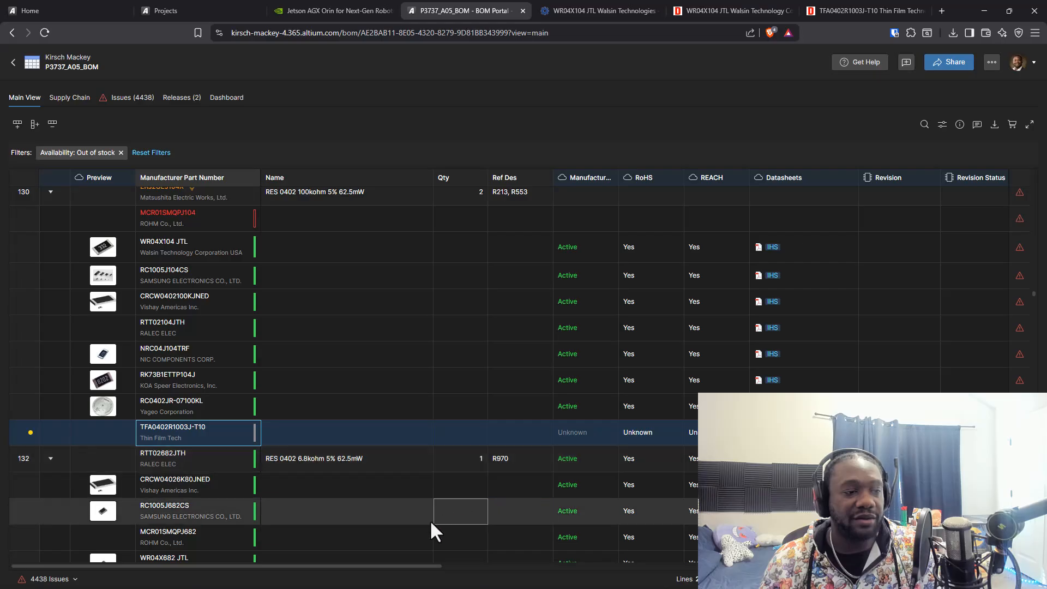
Review the favorite-supplier offers for TFA0402R1003J-T10 in its Order List, close them and check the part's issue details
drag(365, 576, 753, 584)
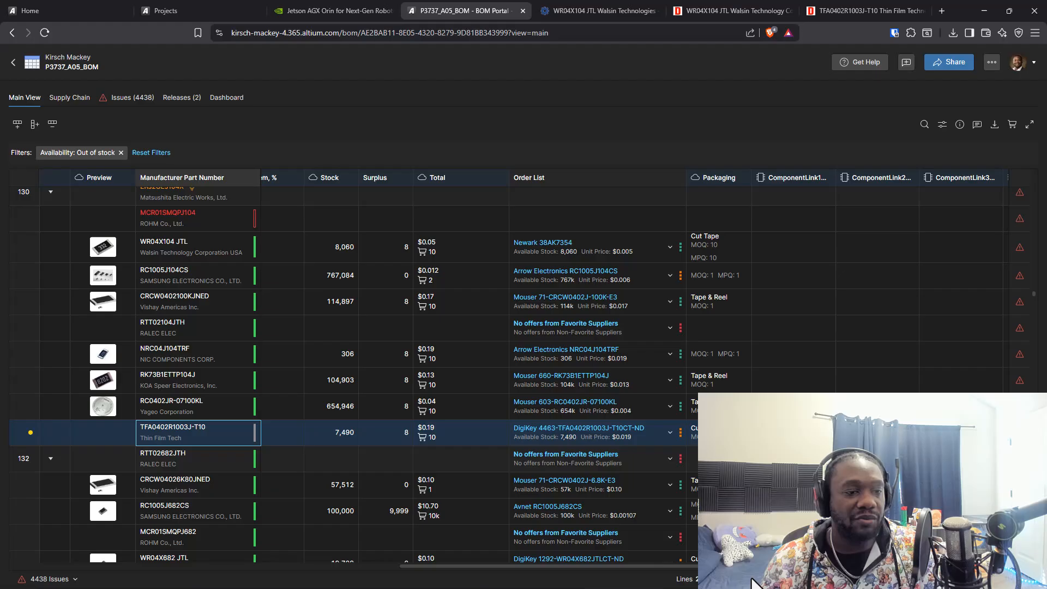
click(670, 433)
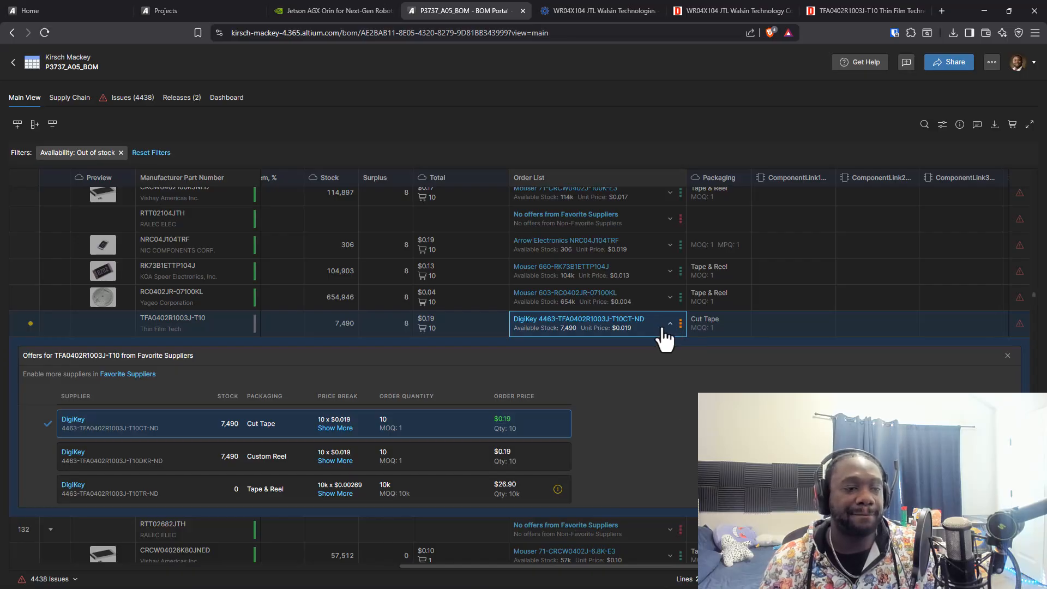
click(783, 325)
click(919, 325)
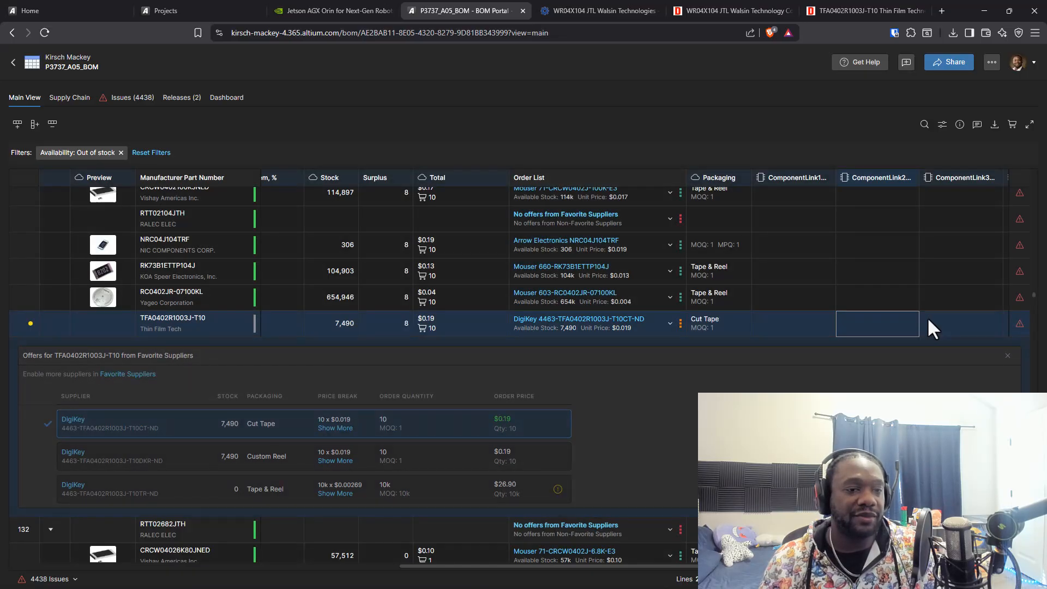
mouse_move(1020, 330)
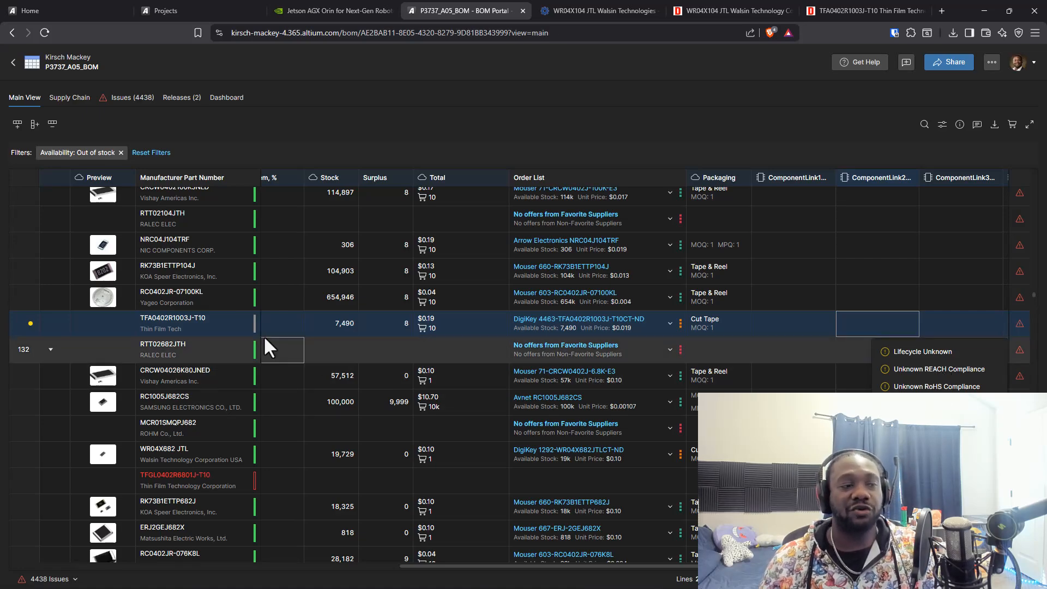
Display the previous manufacturer part number of the changed TFA0402R1003J-T10 row and check its unit price
click(282, 322)
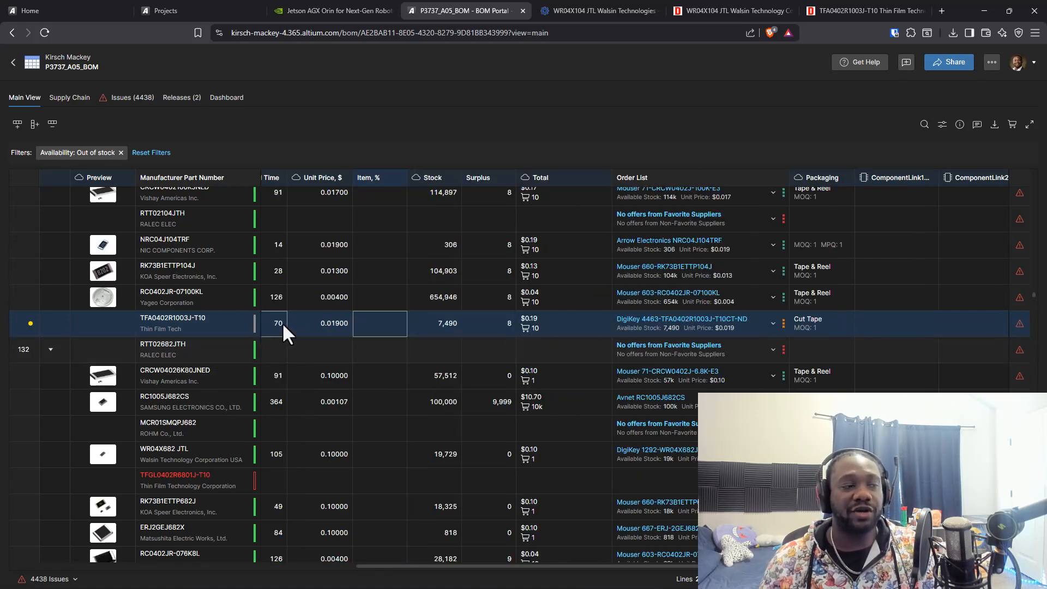
click(30, 324)
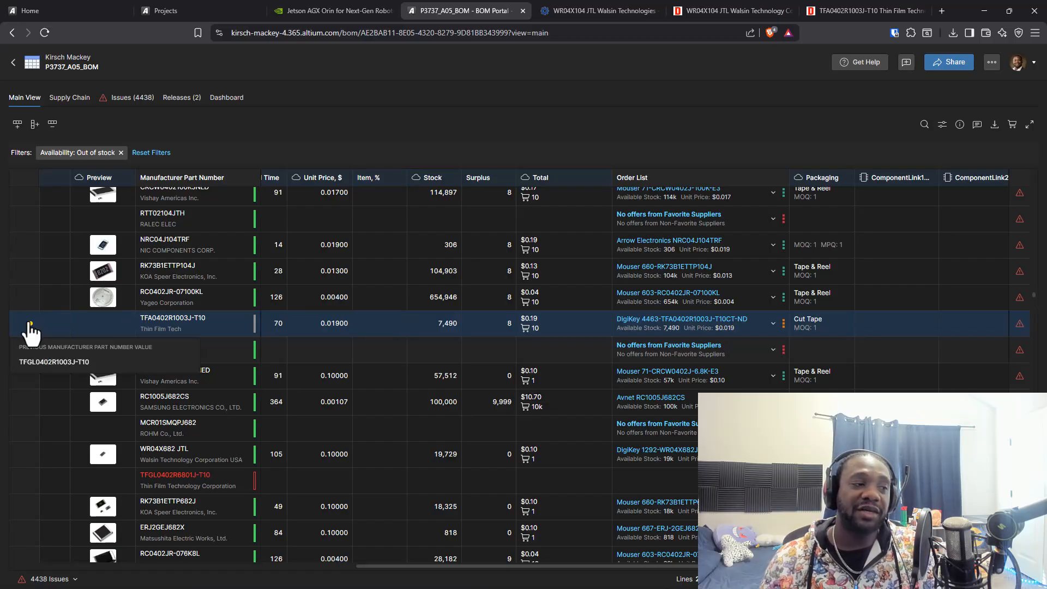
mouse_move(50, 368)
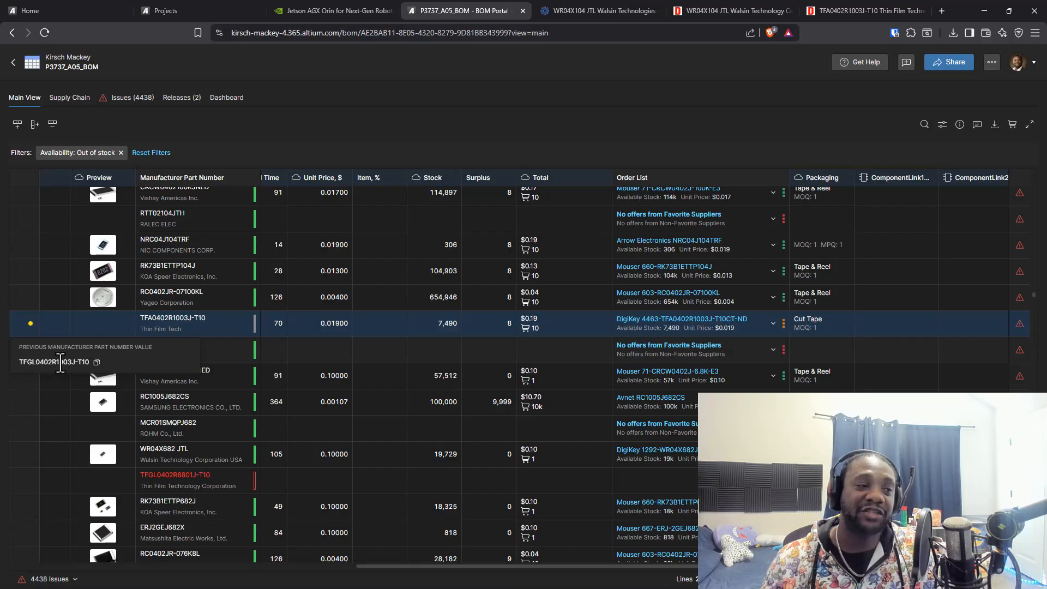
click(343, 329)
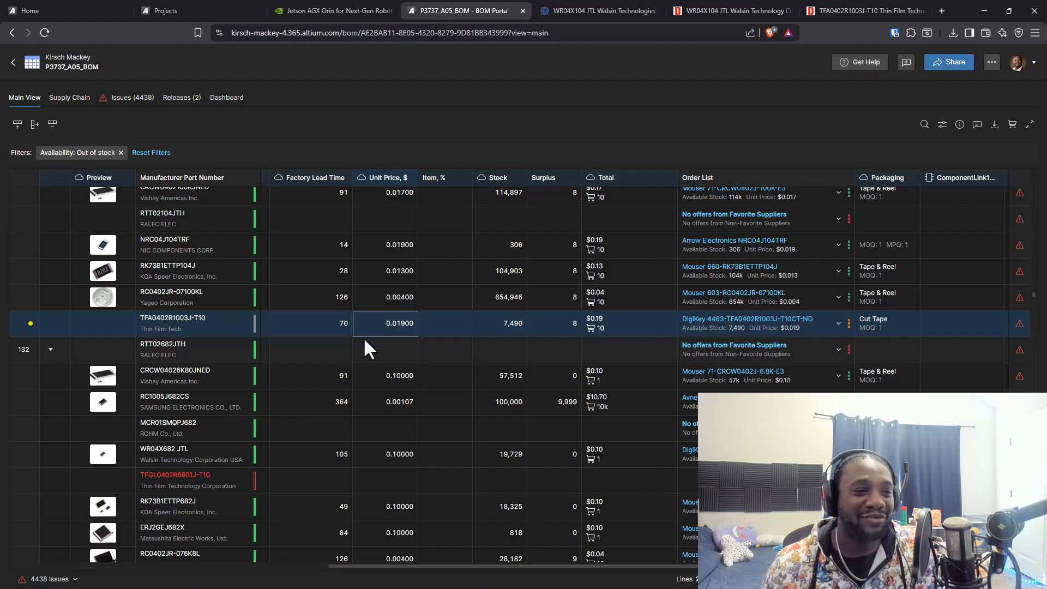
Check the BOM's supply chain summary and the overview of its issues by category
scroll(389, 319, up, 5)
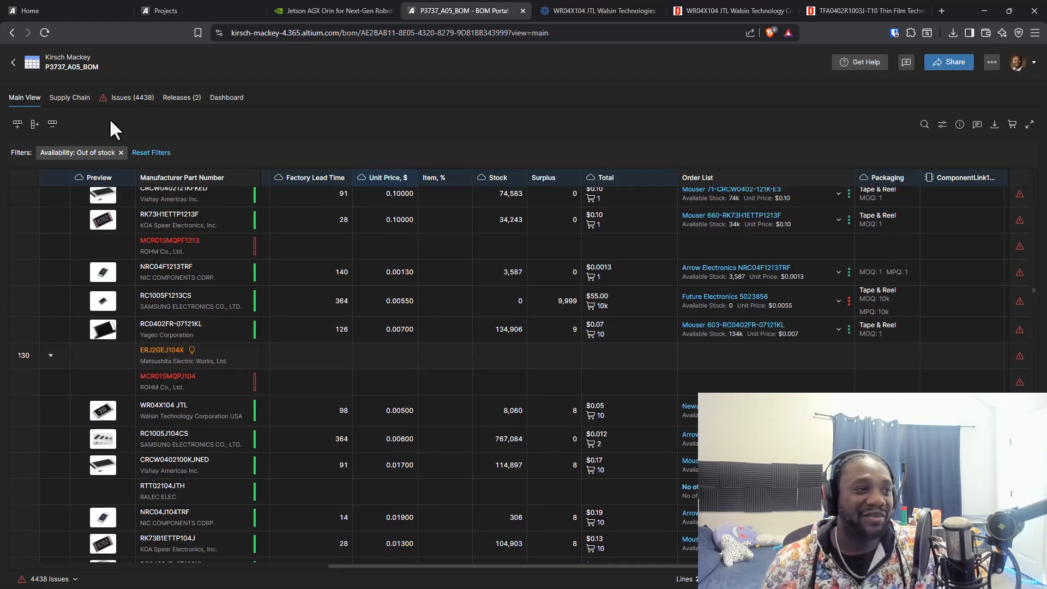
click(74, 99)
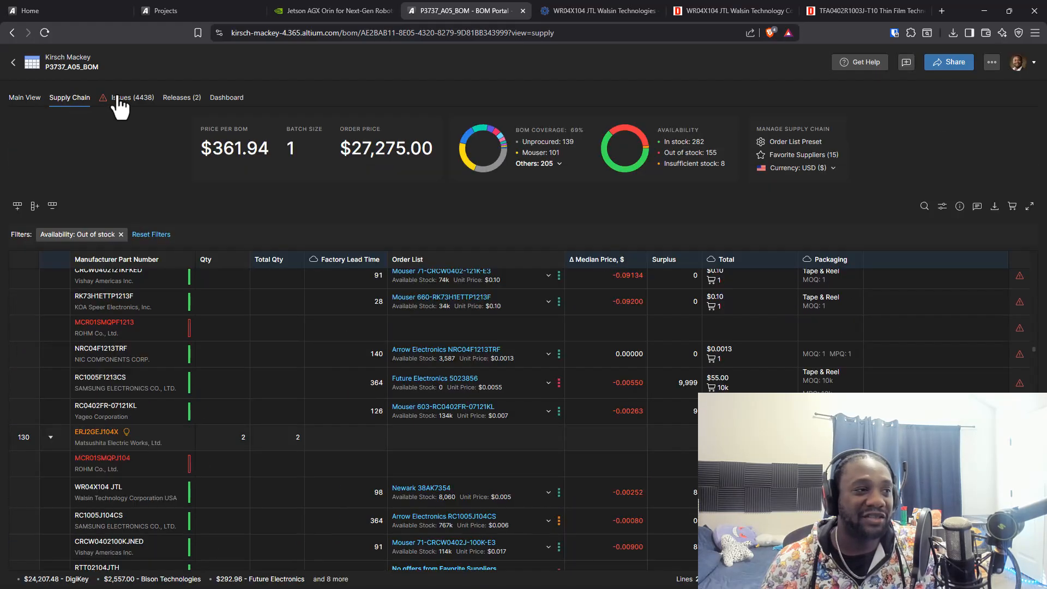
click(126, 98)
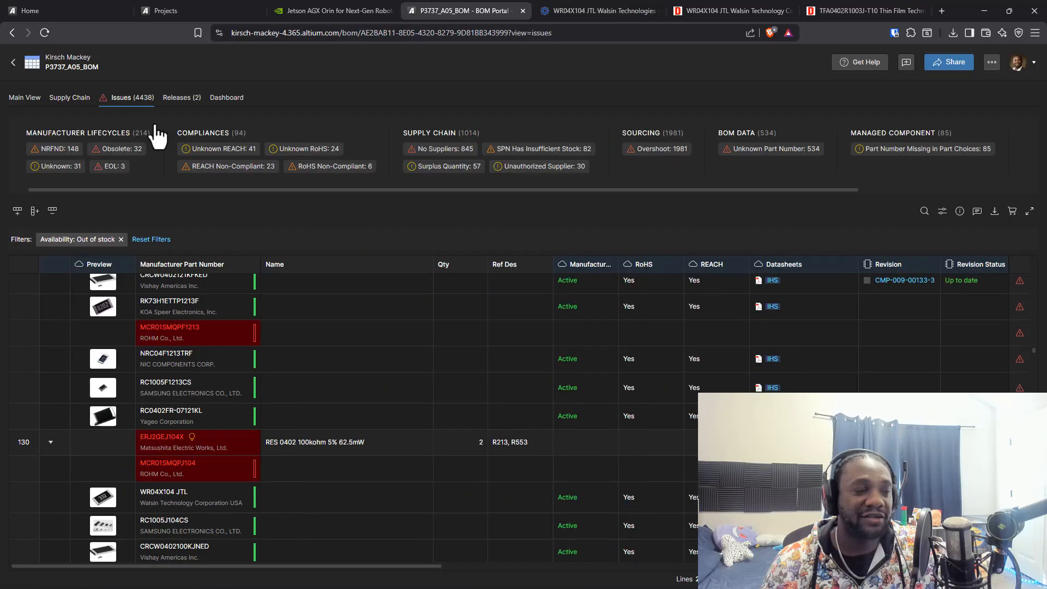
Return to the supply chain overview, examine supplier offers for the out-of-stock BOM lines, and inspect Arrow Electronics' share of the BOM coverage
click(76, 100)
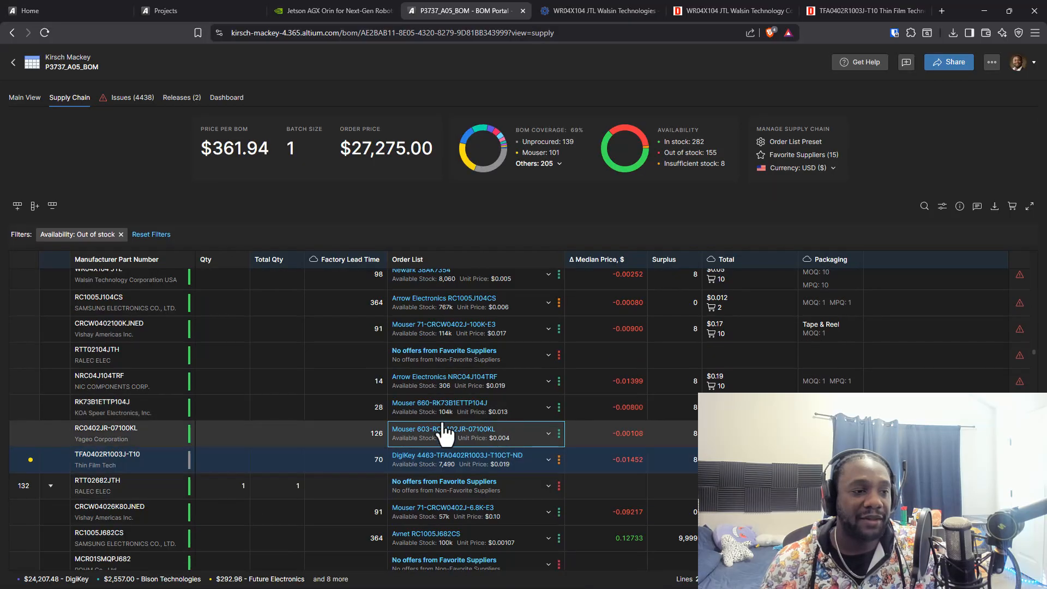
scroll(444, 431, down, 5)
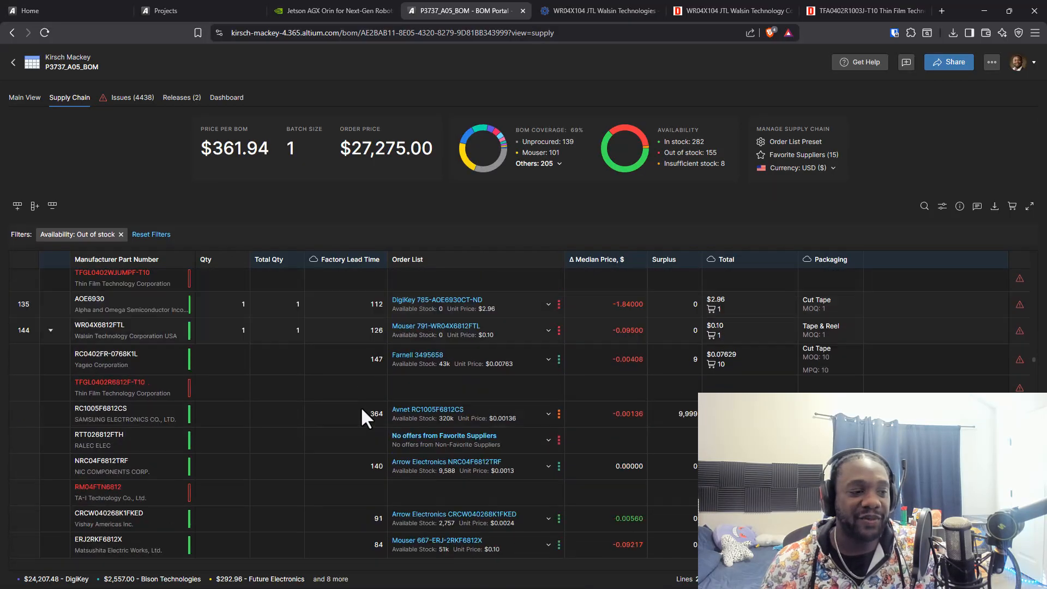
scroll(361, 407, down, 5)
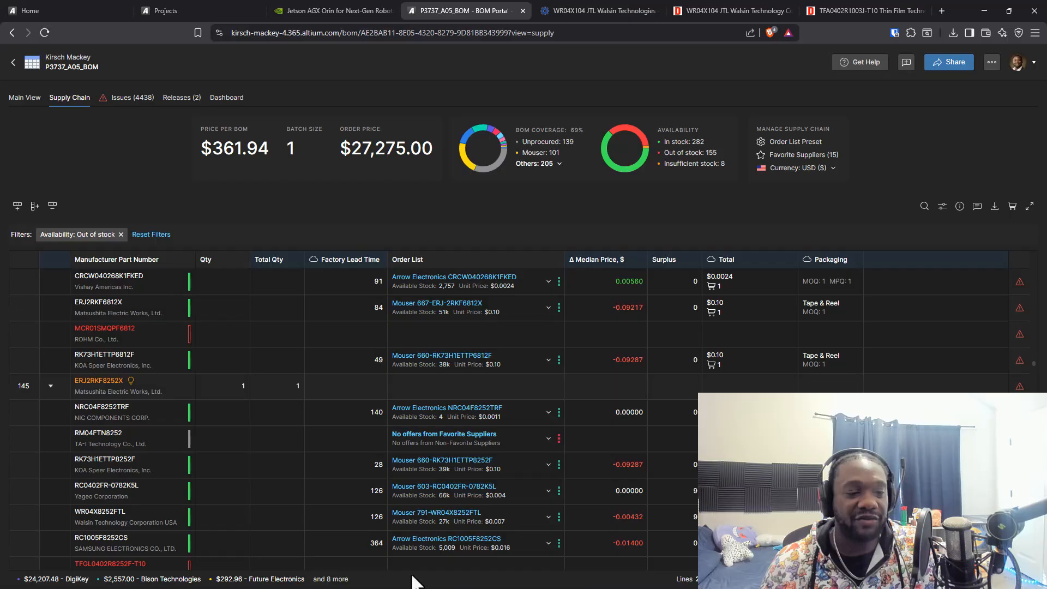
scroll(324, 333, down, 10)
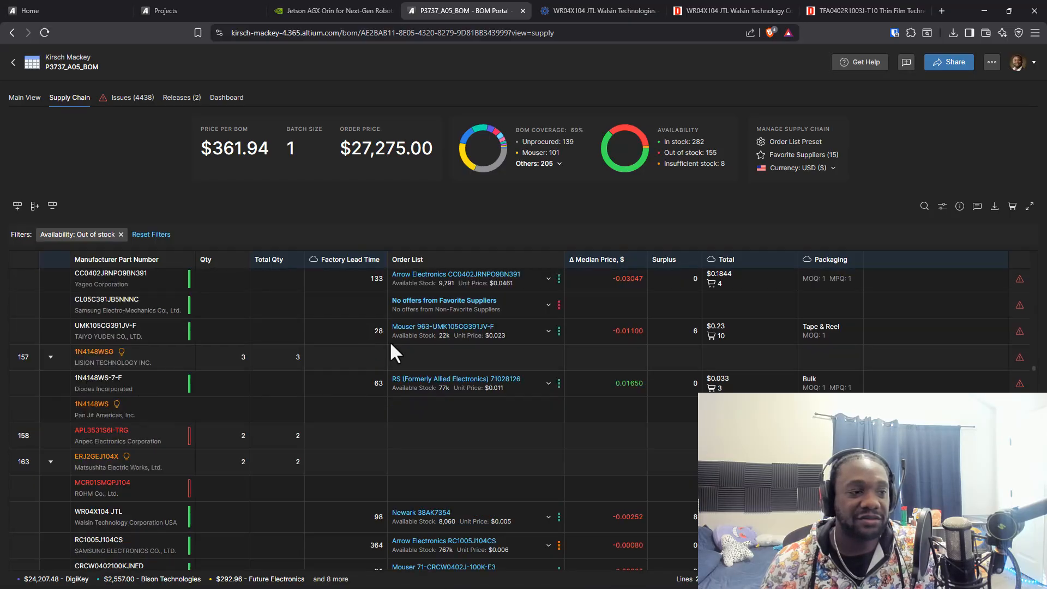
scroll(390, 341, down, 5)
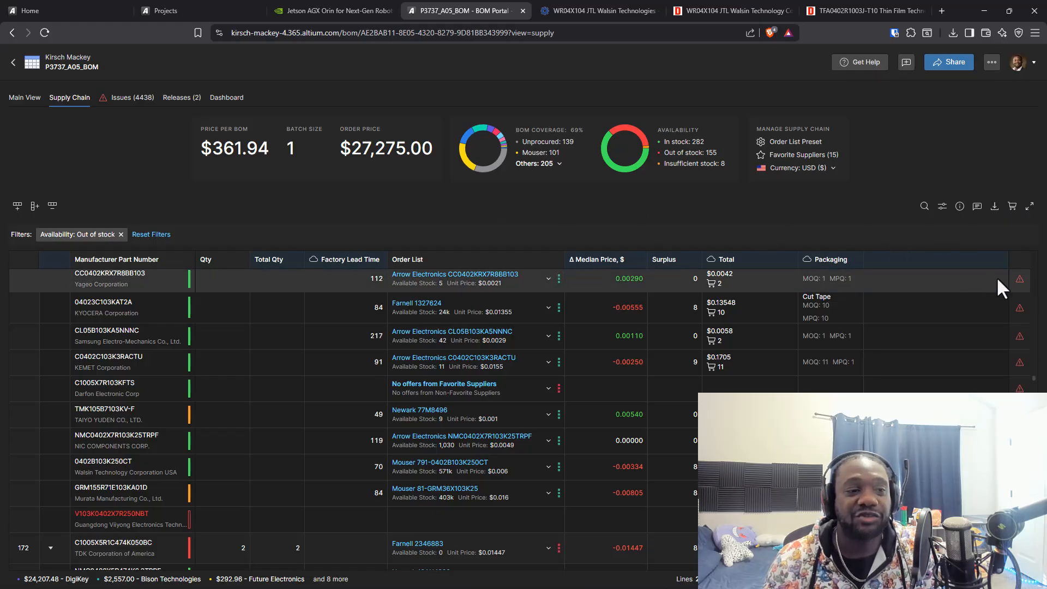
click(802, 361)
click(889, 352)
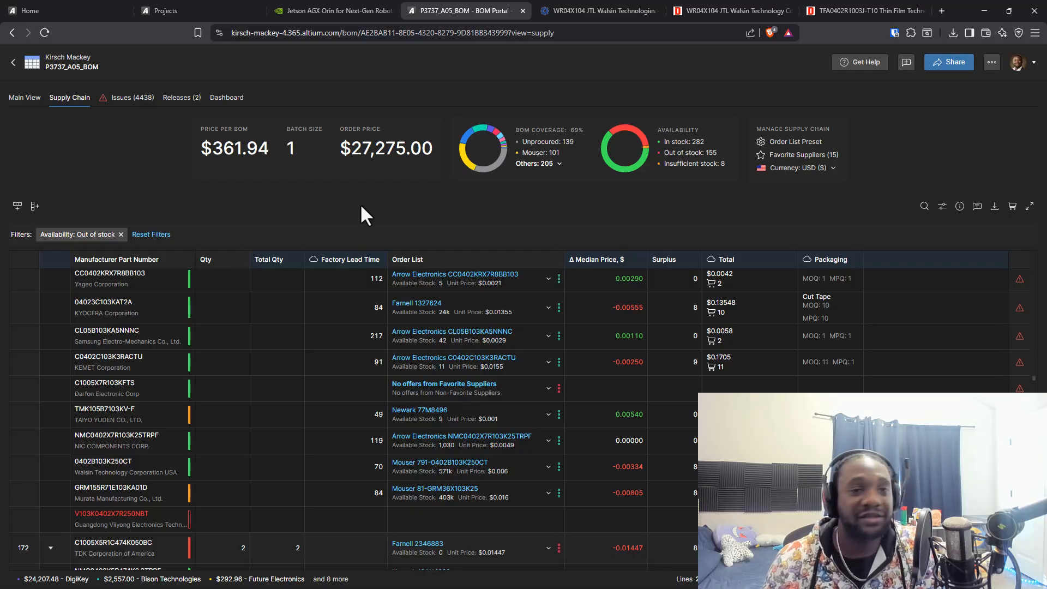
mouse_move(467, 139)
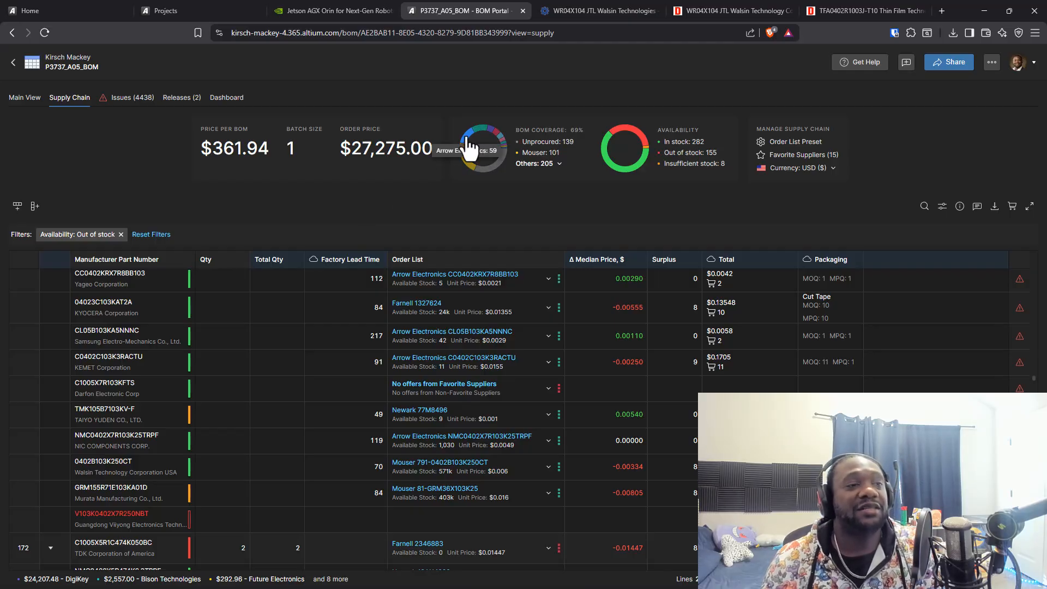